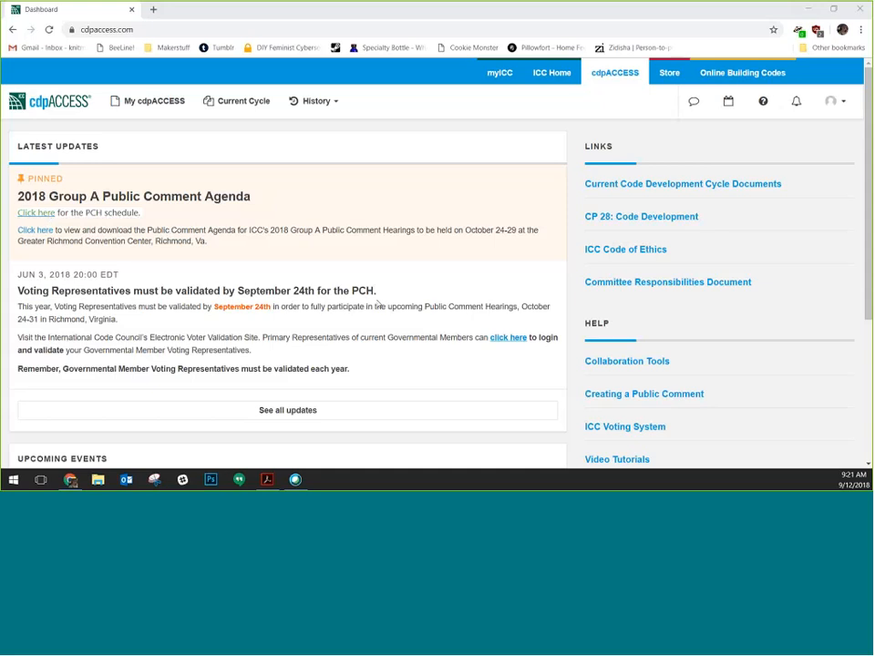
# Browse the home page, then go to My cdpACCESS › Proposals, reaching the login page
pyautogui.scroll(-5, 378, 300)
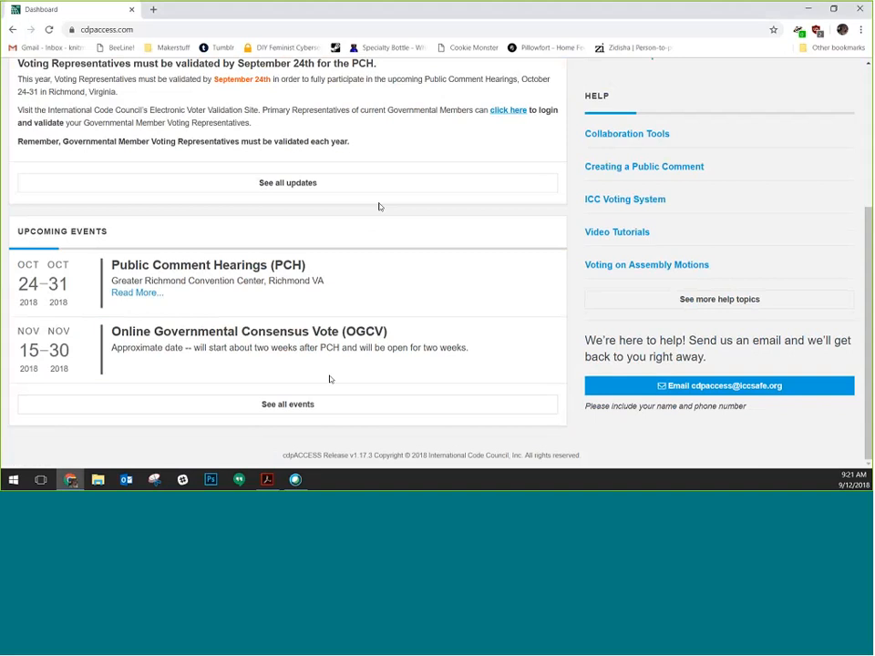
pyautogui.scroll(2, 756, 121)
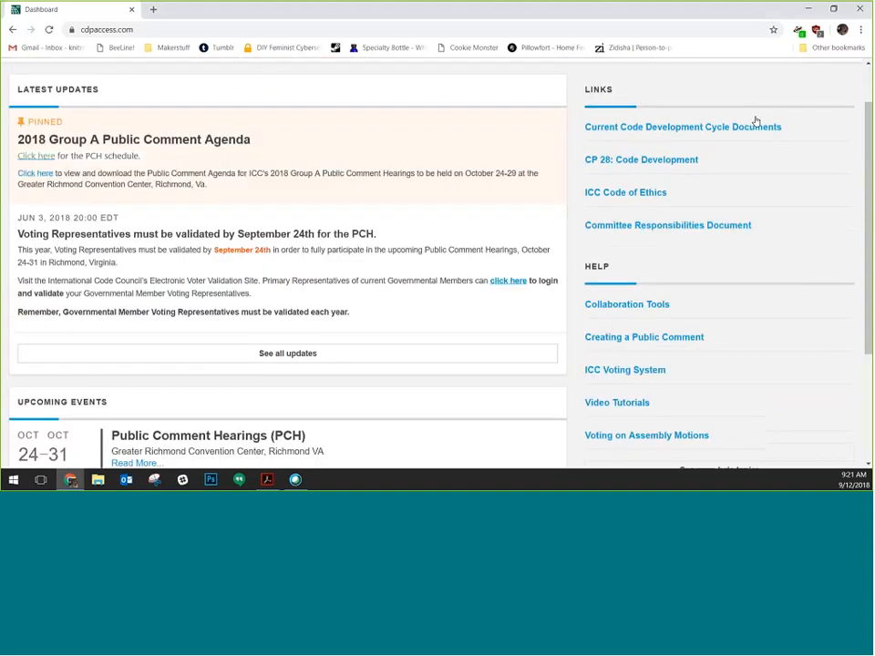
pyautogui.scroll(1, 775, 265)
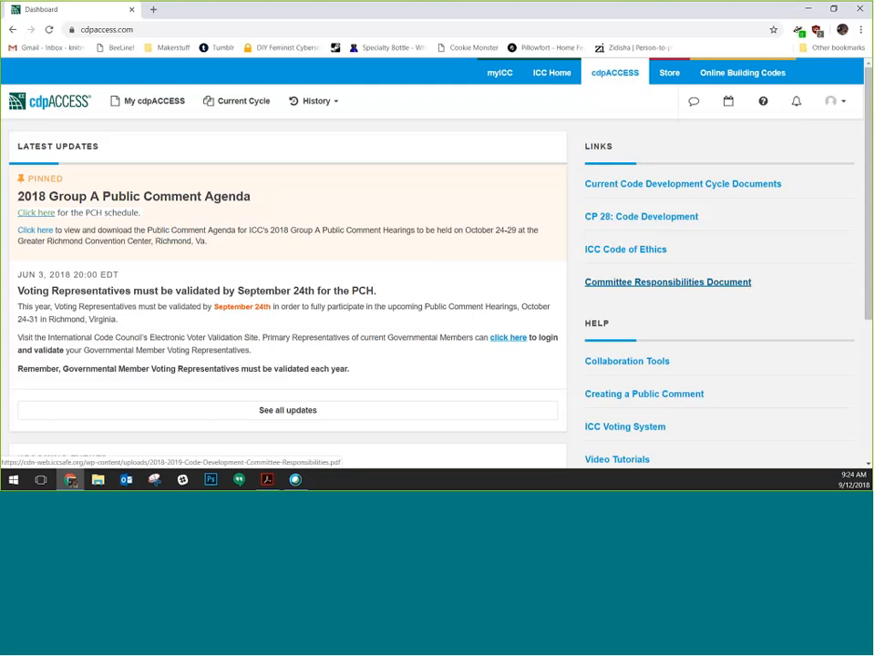
pyautogui.scroll(-2, 742, 236)
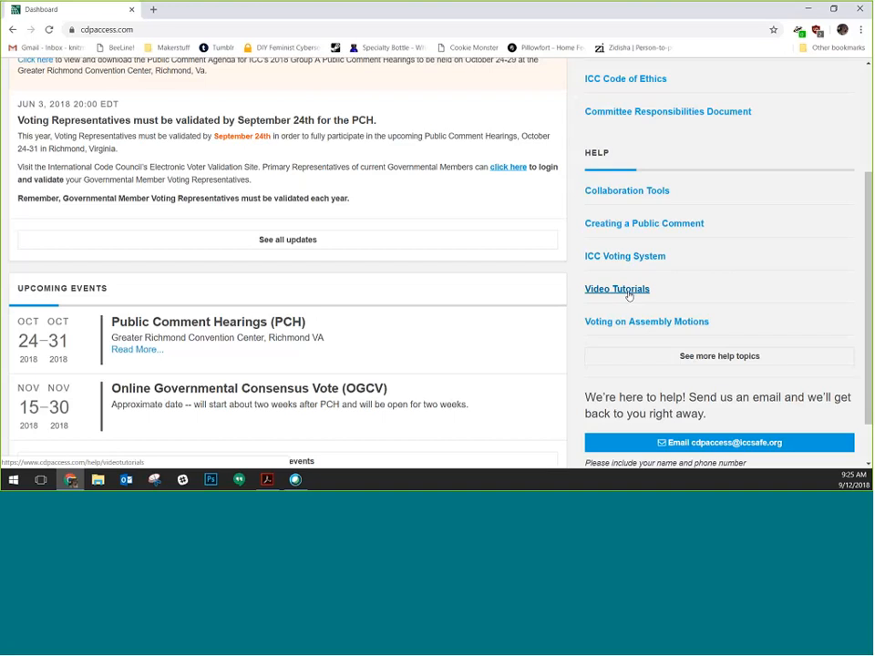
pyautogui.scroll(-1, 808, 309)
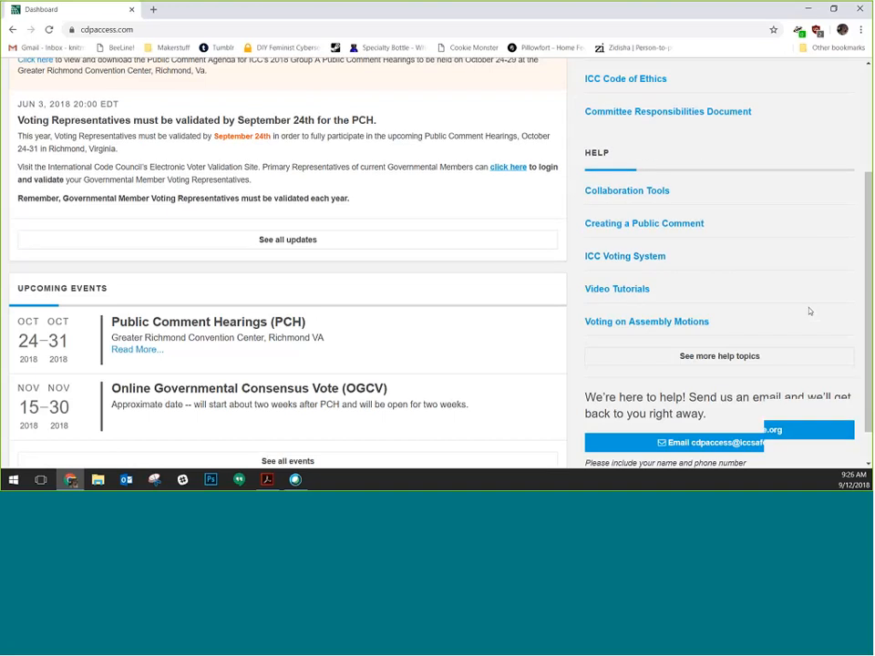
pyautogui.scroll(-1, 783, 338)
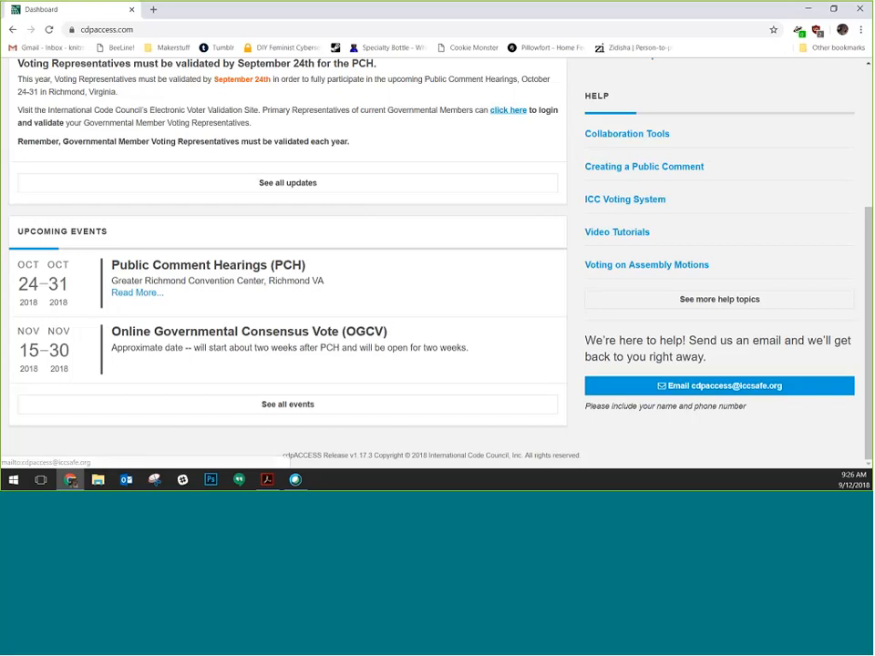
pyautogui.scroll(3, 479, 204)
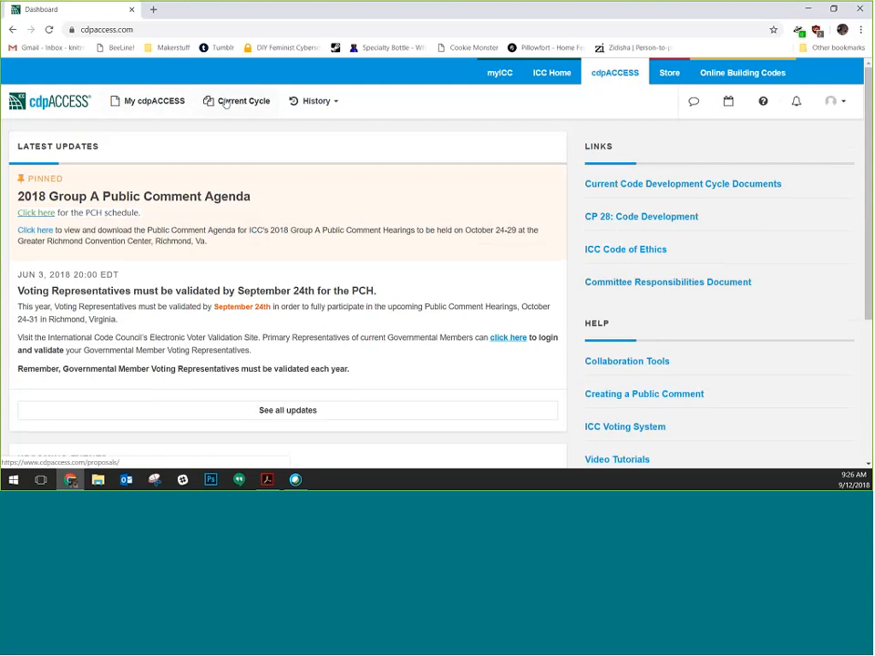
pyautogui.moveTo(122, 105)
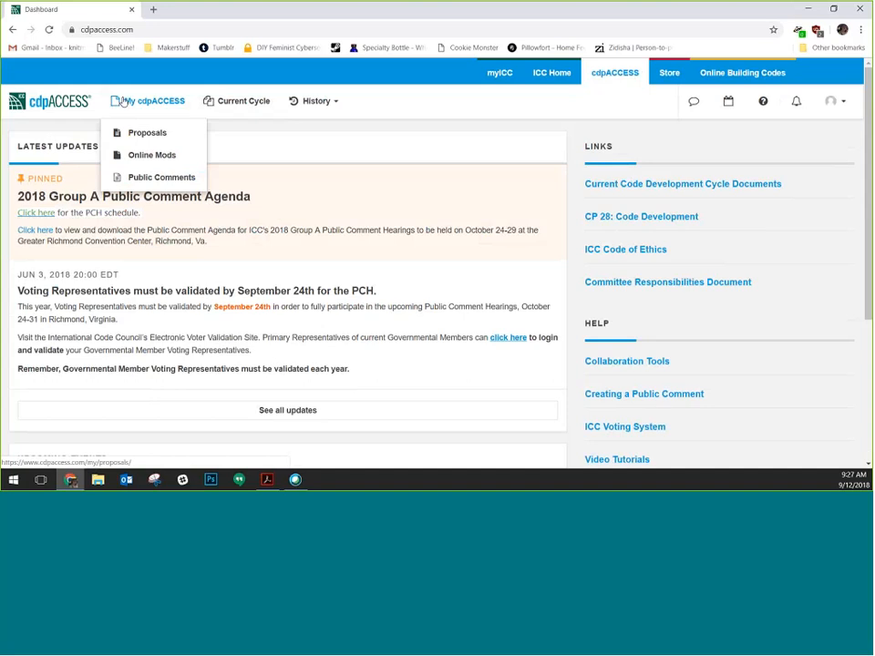
pyautogui.click(249, 103)
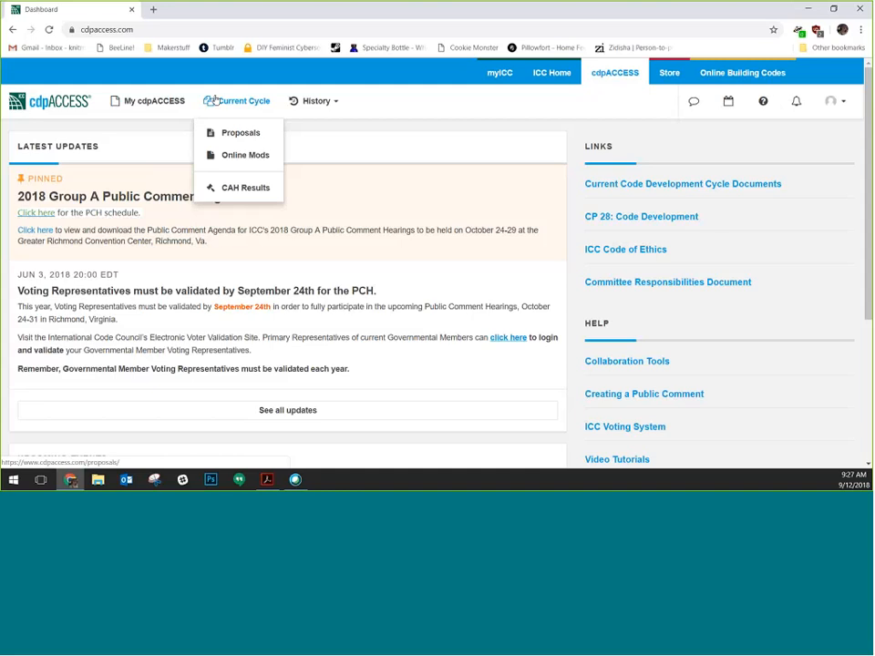
pyautogui.click(154, 103)
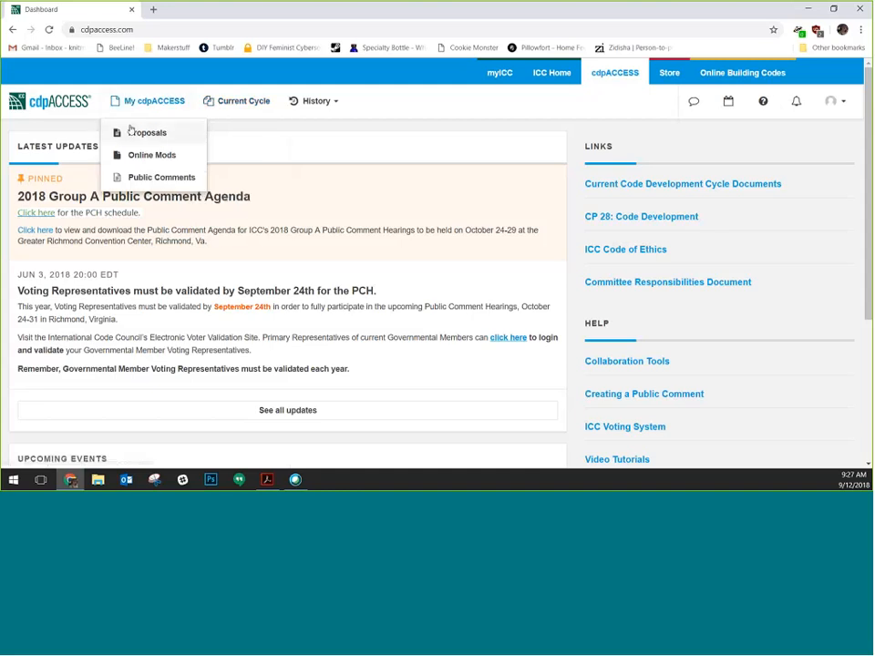
pyautogui.click(132, 132)
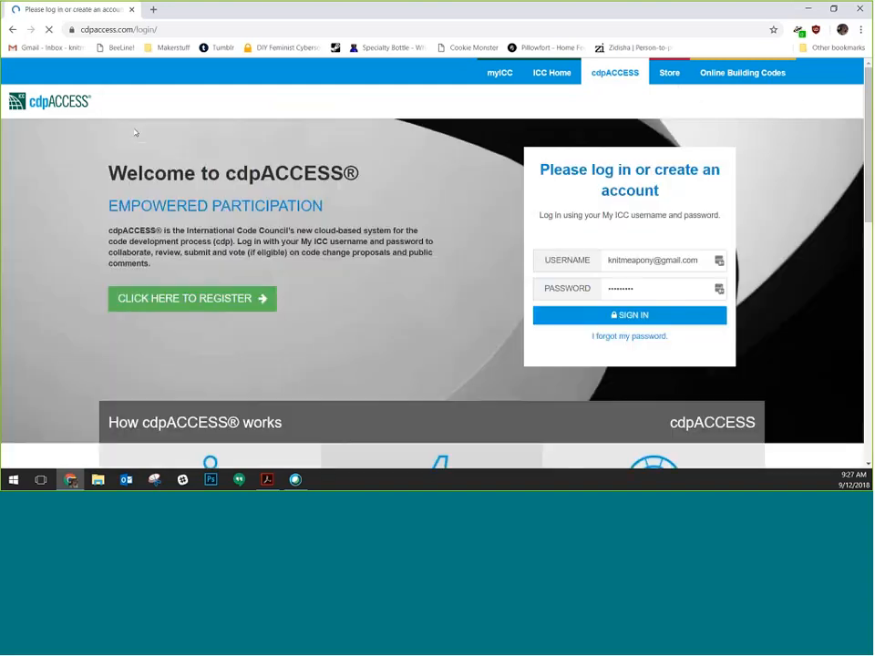
# Sign in with the prefilled credentials and open the Group dropdown on My Proposals
pyautogui.click(658, 315)
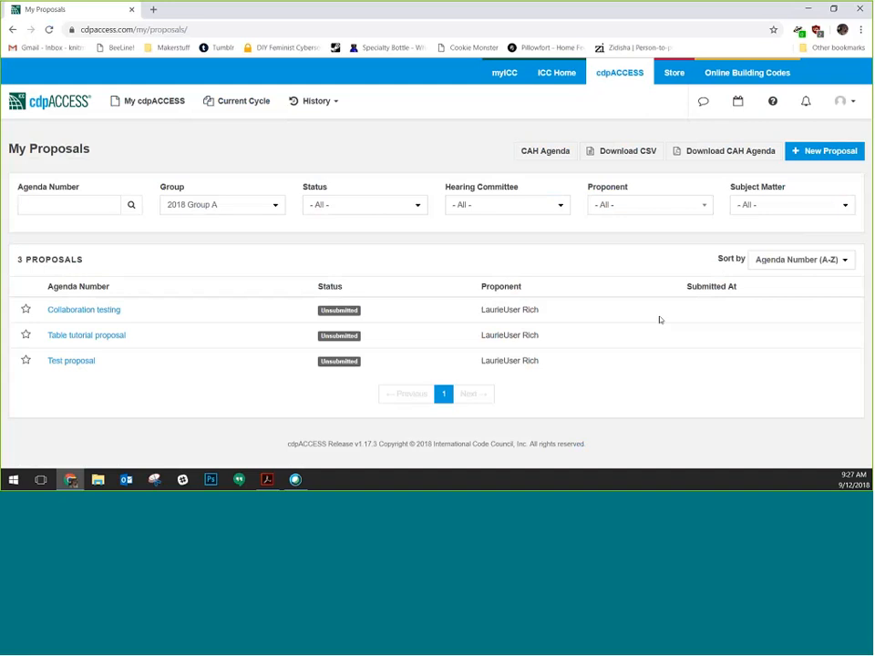
pyautogui.click(234, 206)
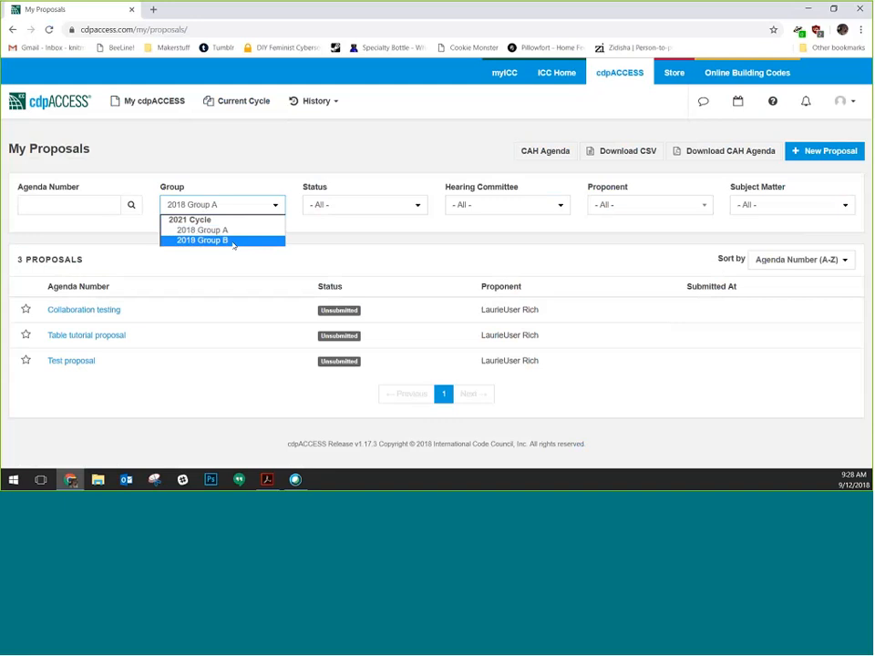
pyautogui.click(215, 242)
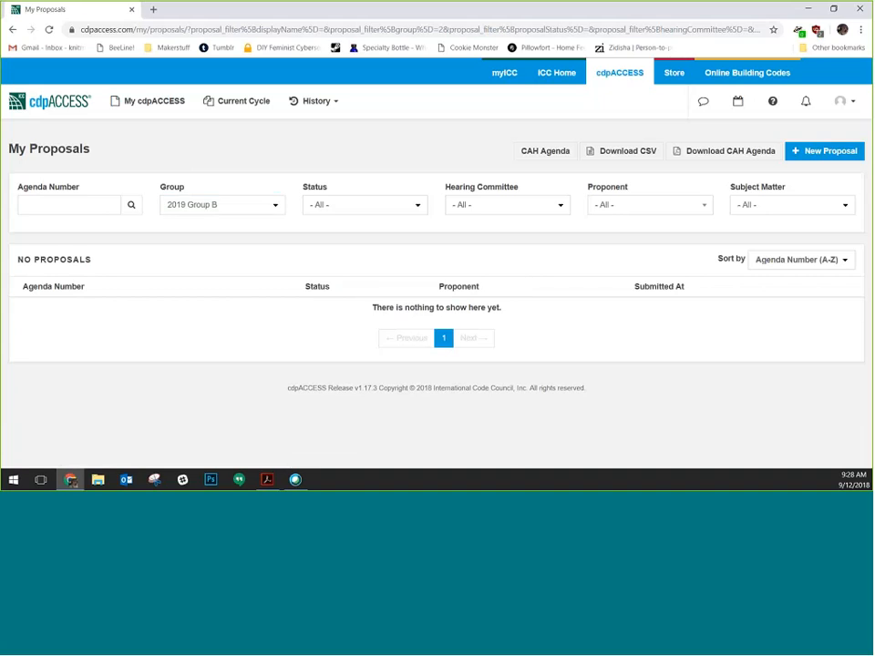
pyautogui.click(212, 205)
pyautogui.click(207, 230)
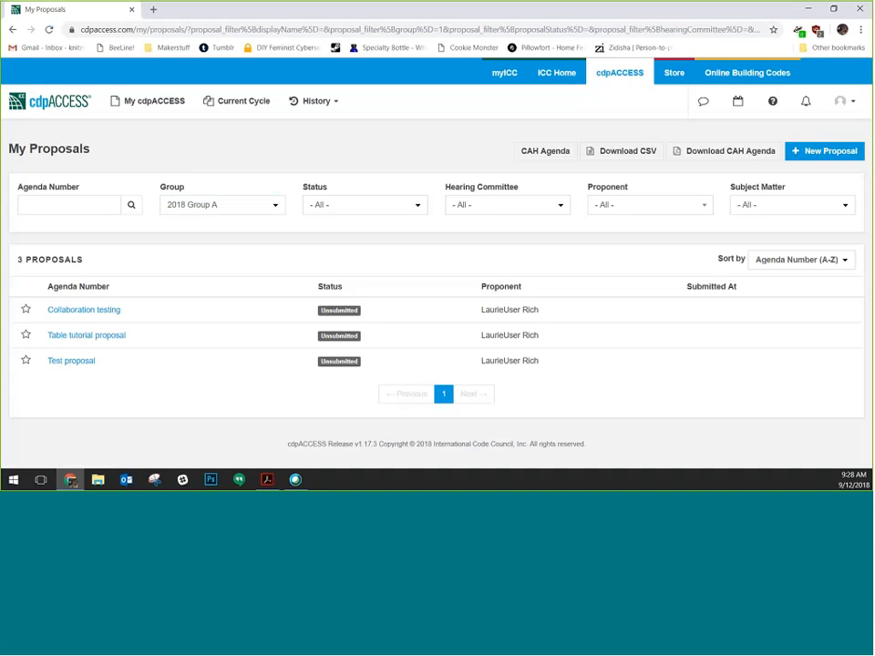
# Open the New Proposal form and replace a draft name with 'Region 7 demo proposal'
pyautogui.click(846, 152)
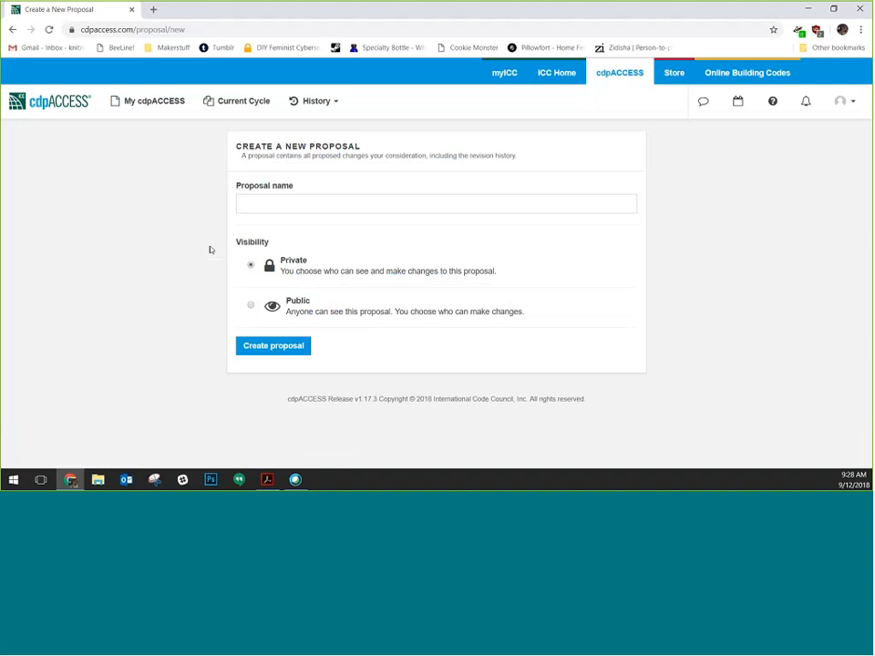
pyautogui.click(341, 202)
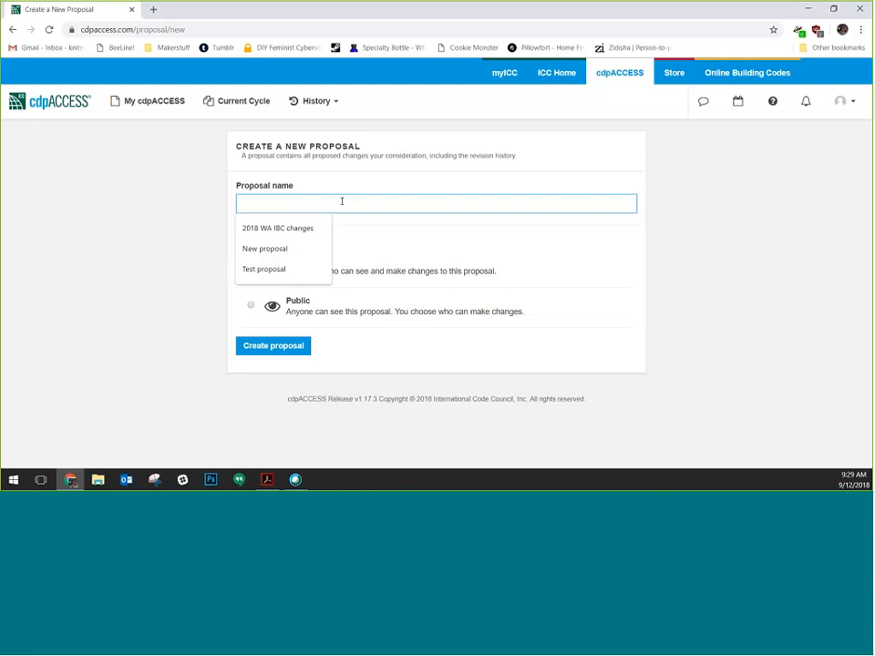
pyautogui.write('Pro')
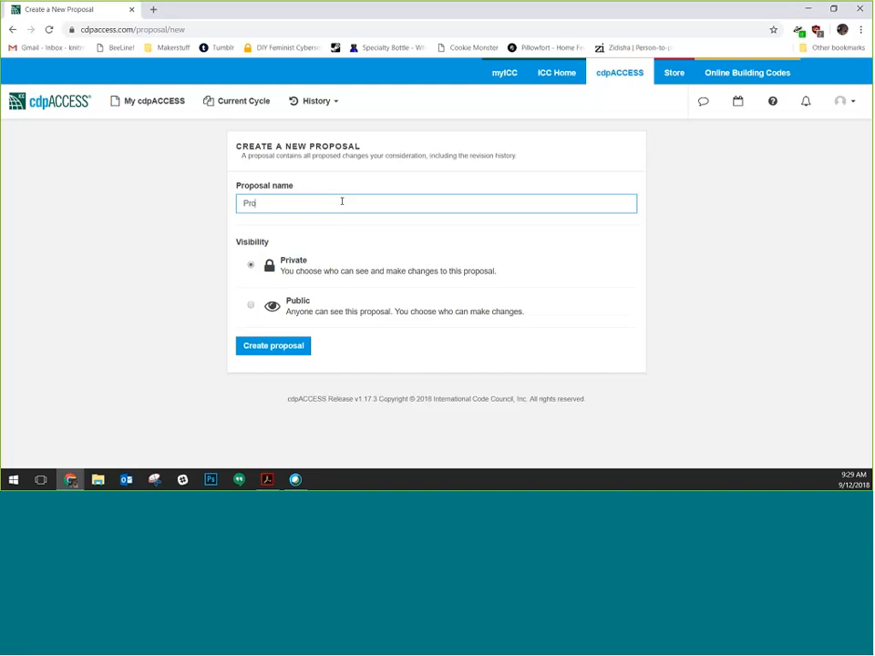
pyautogui.write('posal #!')
pyautogui.press('BackSpace')
pyautogui.hotkey('ctrl', 'a')
pyautogui.write('Region 7 demo proposal')
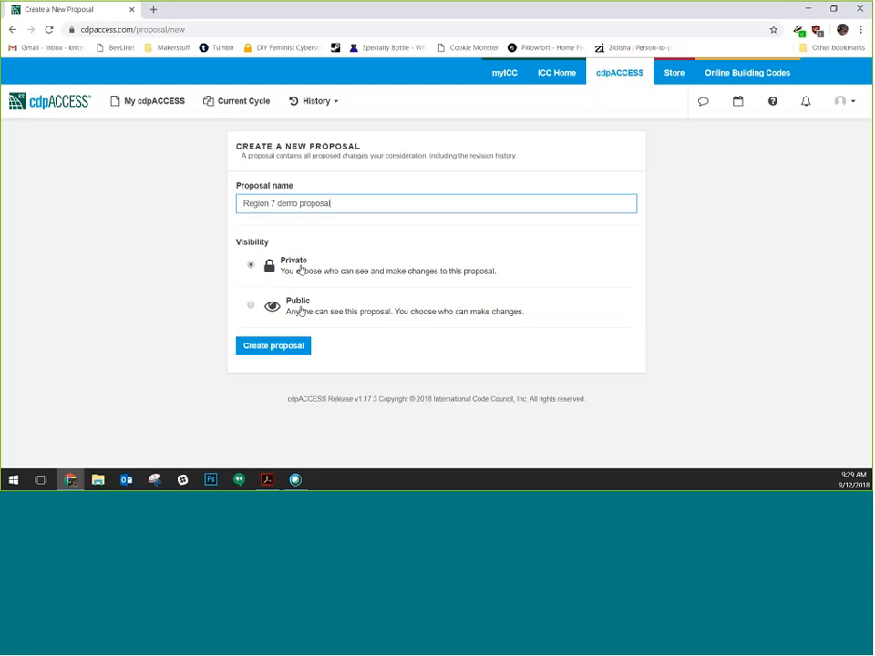
# Set the new proposal's visibility to Private
pyautogui.click(302, 310)
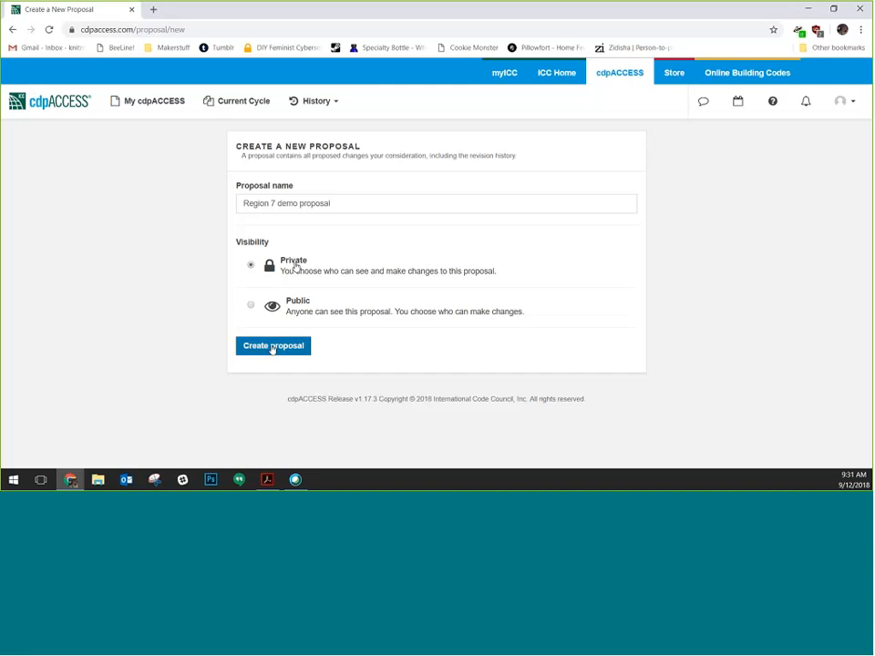
# Create the 'Region 7 demo proposal' so its empty Build page loads
pyautogui.click(270, 347)
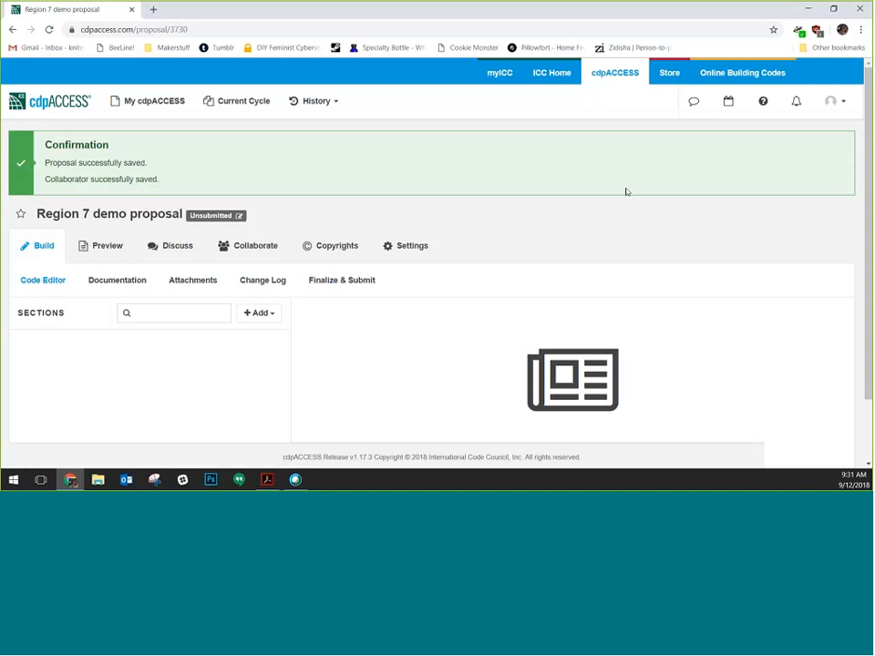
pyautogui.scroll(-2, 626, 192)
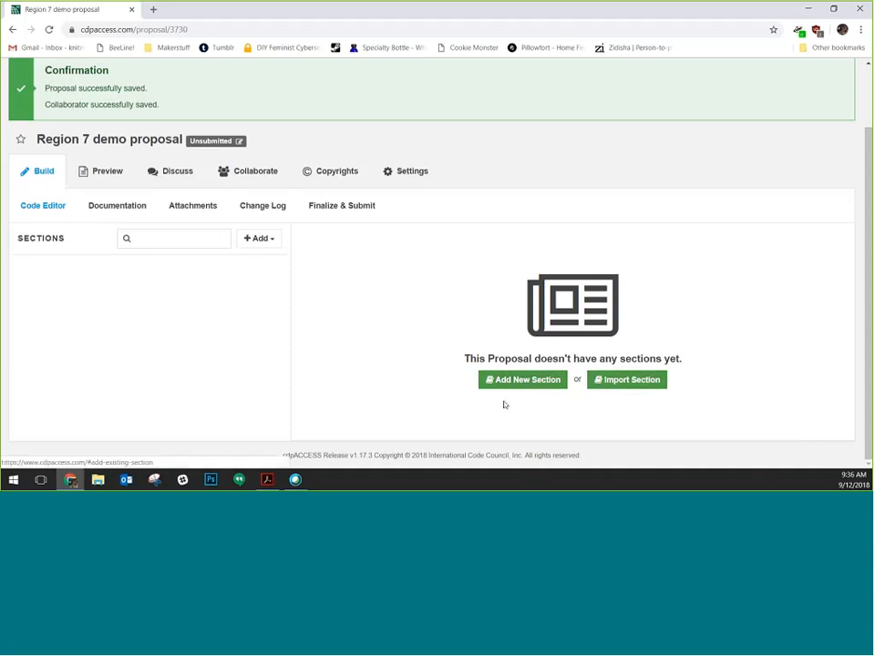
# In Add Existing Section, preview 2018 IBC Chapter 7, Section 705 Exterior Walls
pyautogui.click(621, 381)
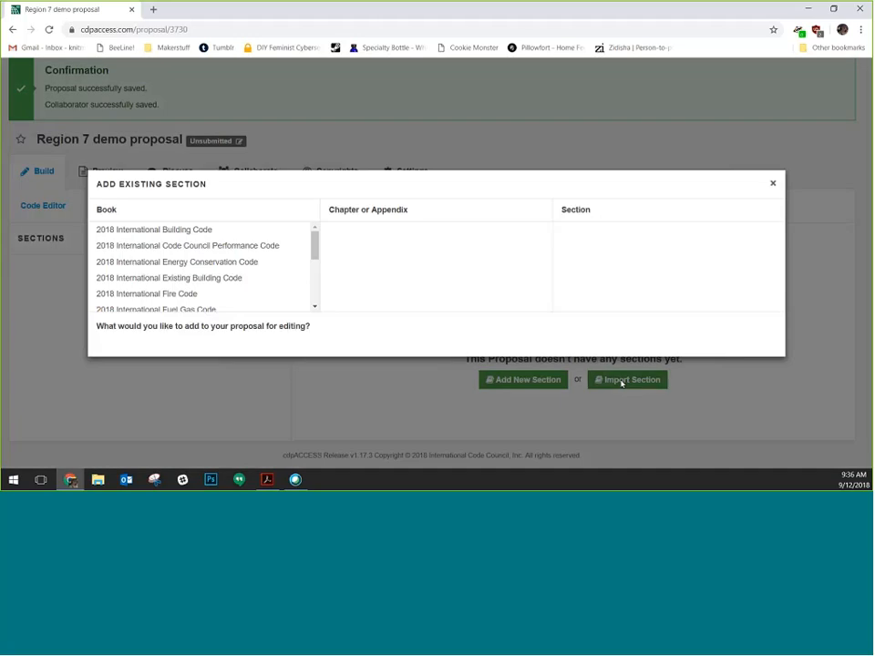
pyautogui.scroll(-3, 317, 290)
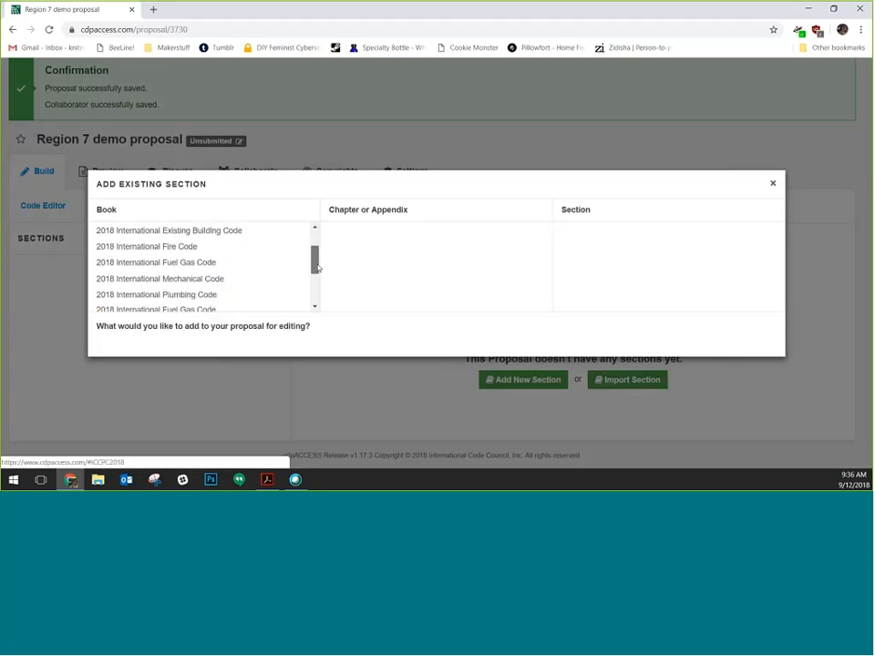
pyautogui.moveTo(319, 291); pyautogui.dragTo(322, 234)
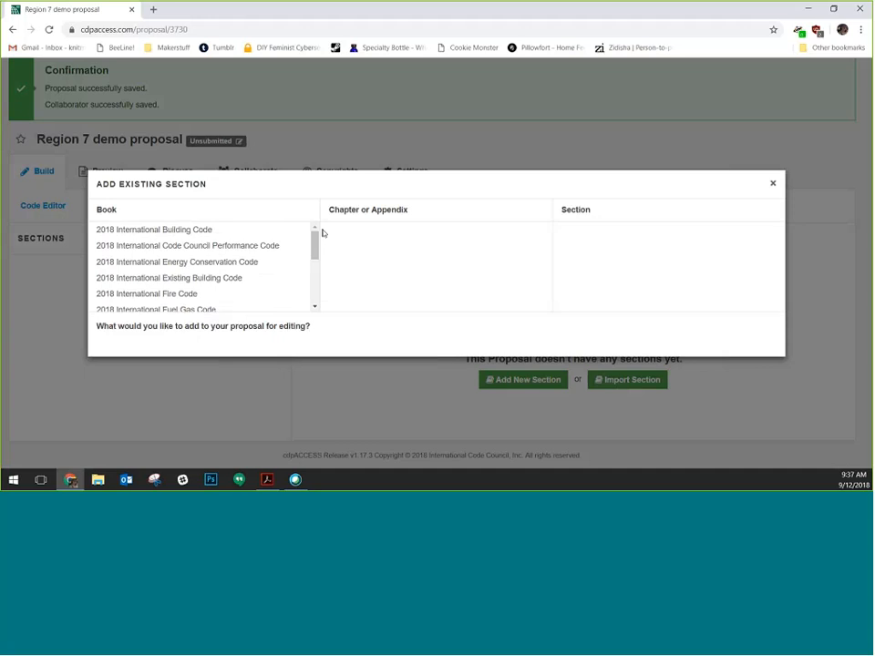
pyautogui.click(138, 231)
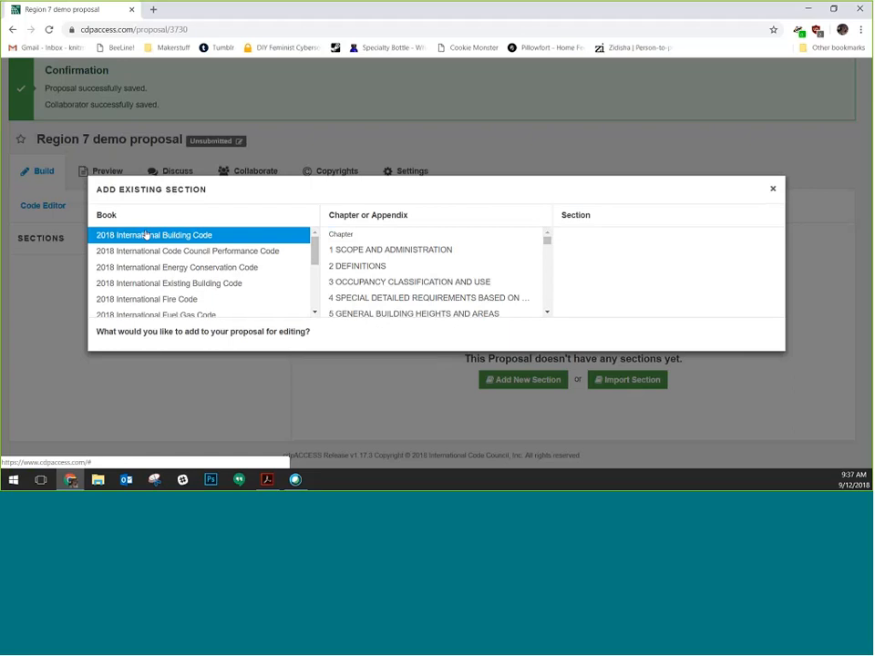
pyautogui.scroll(-1, 471, 272)
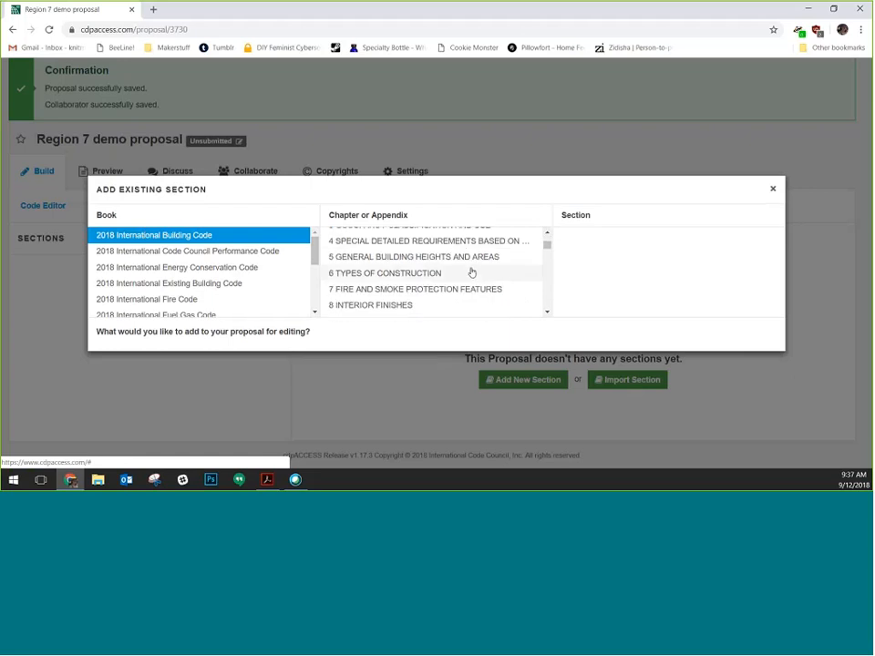
pyautogui.click(398, 290)
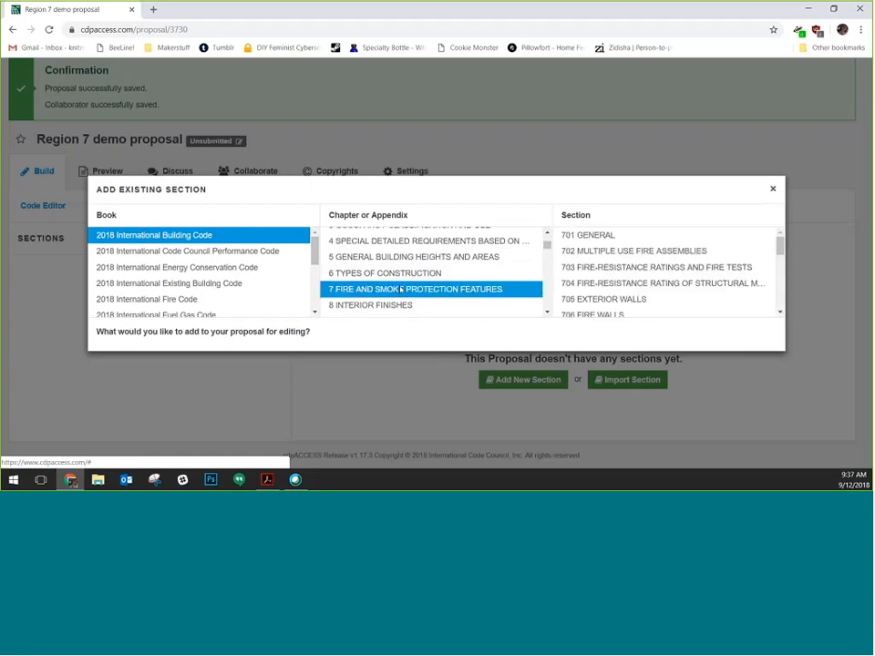
pyautogui.click(618, 303)
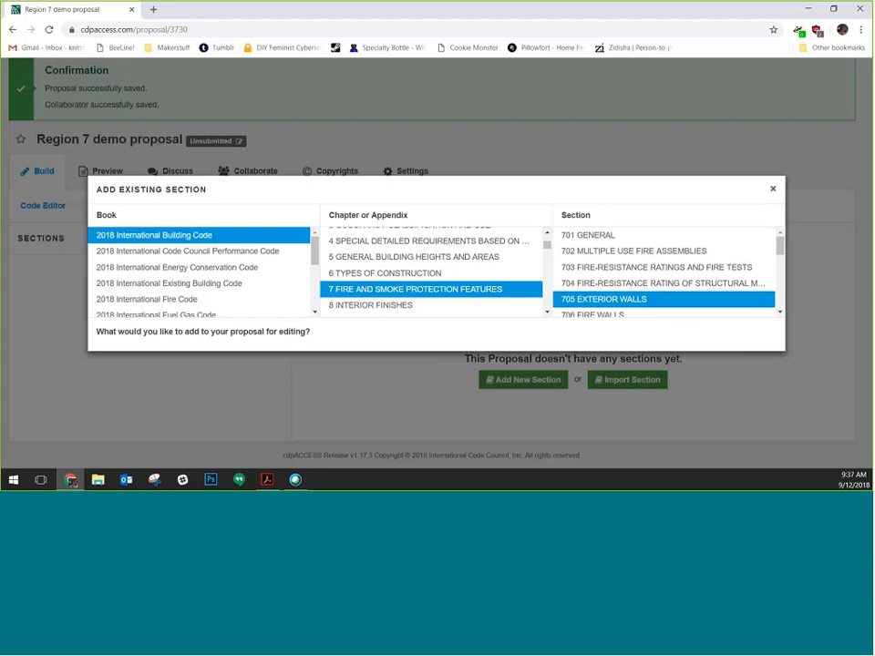
# Scroll the 705 preview and mark 705.4 Materials for adding
pyautogui.scroll(-1, 508, 316)
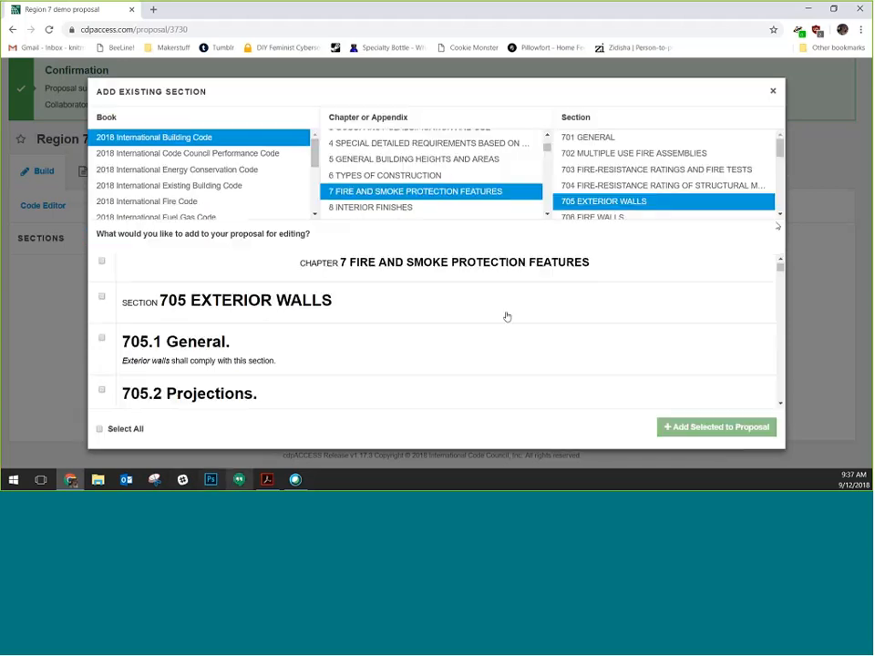
pyautogui.scroll(-10, 508, 316)
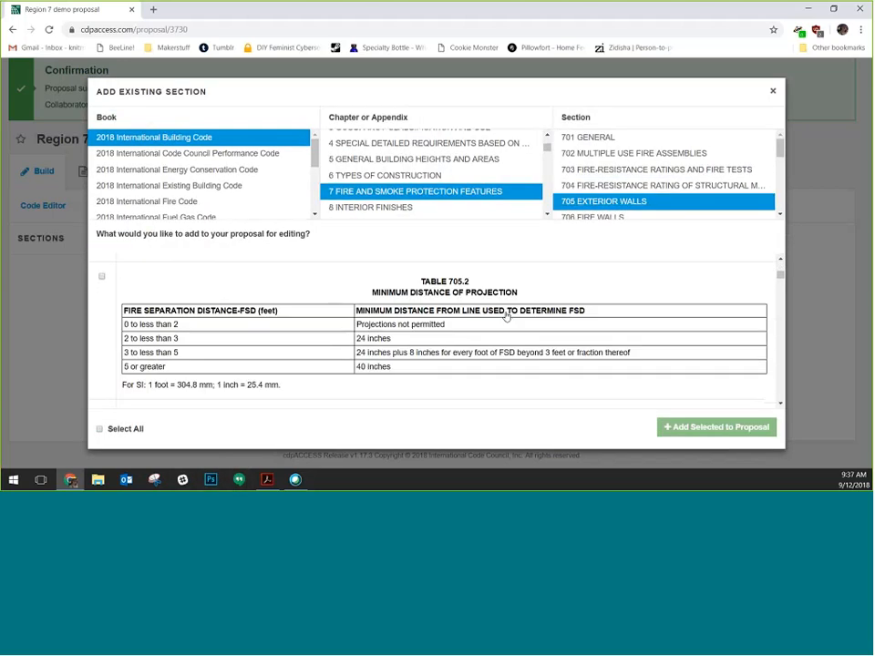
pyautogui.scroll(-5, 506, 317)
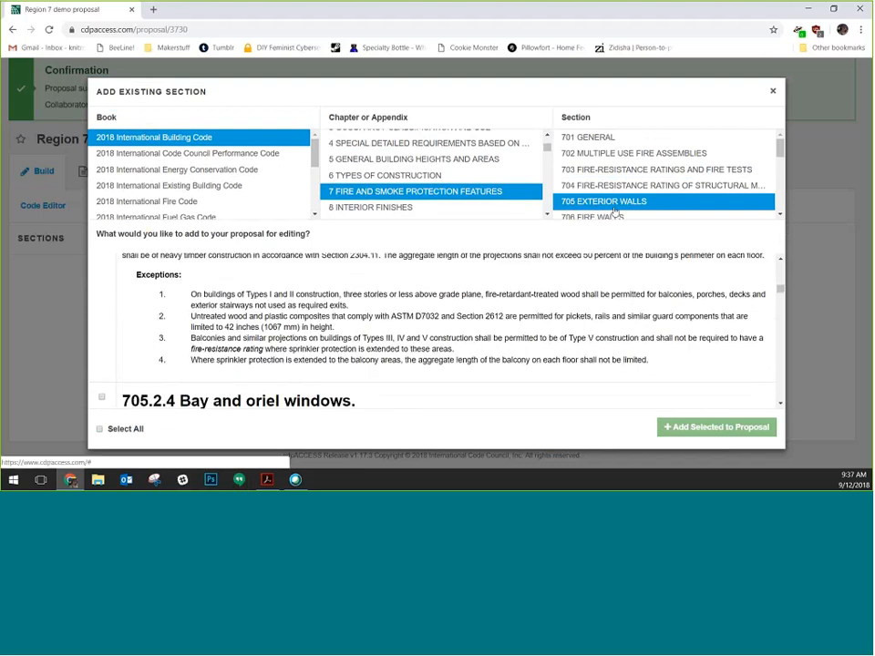
pyautogui.scroll(-8, 381, 344)
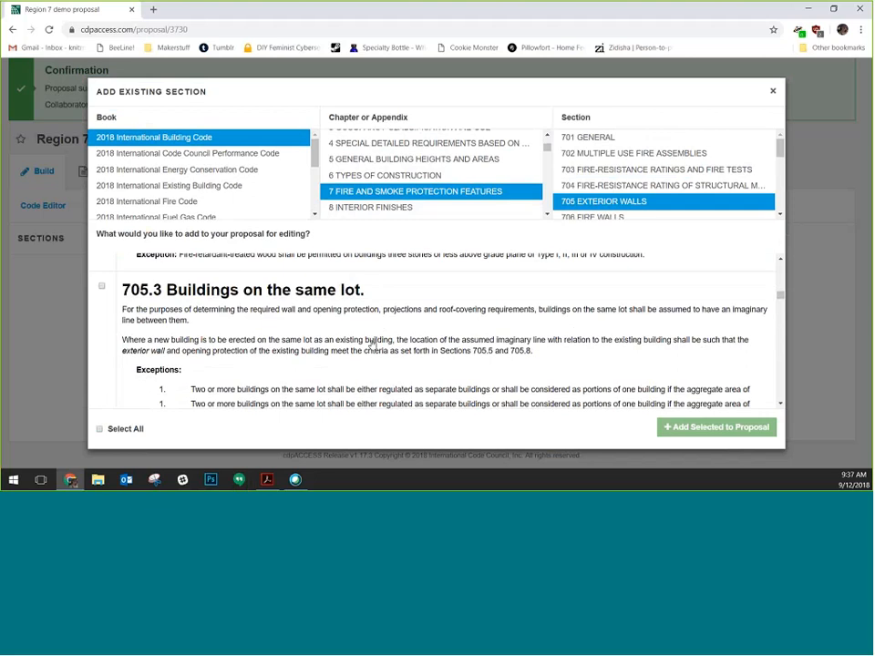
pyautogui.click(101, 336)
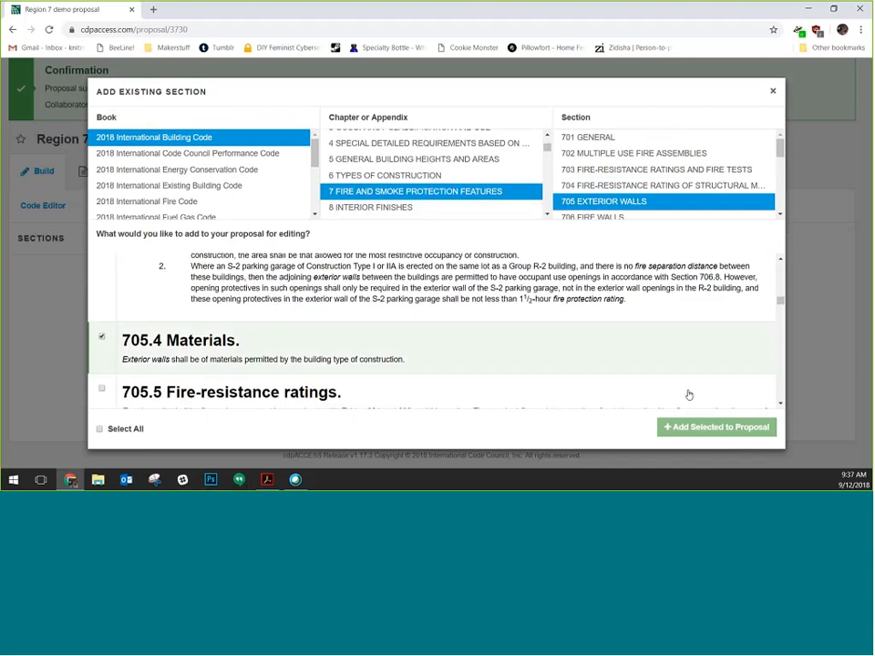
# Review the rest of 705 and add Table 705.2, 705.4 and Figure 705.7 to the proposal
pyautogui.scroll(4, 229, 311)
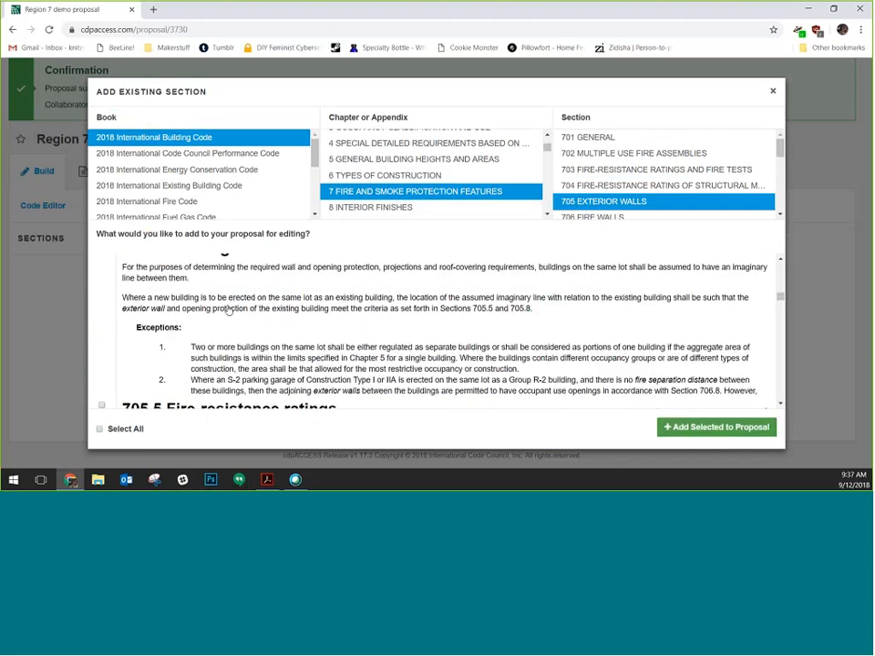
pyautogui.scroll(10, 229, 310)
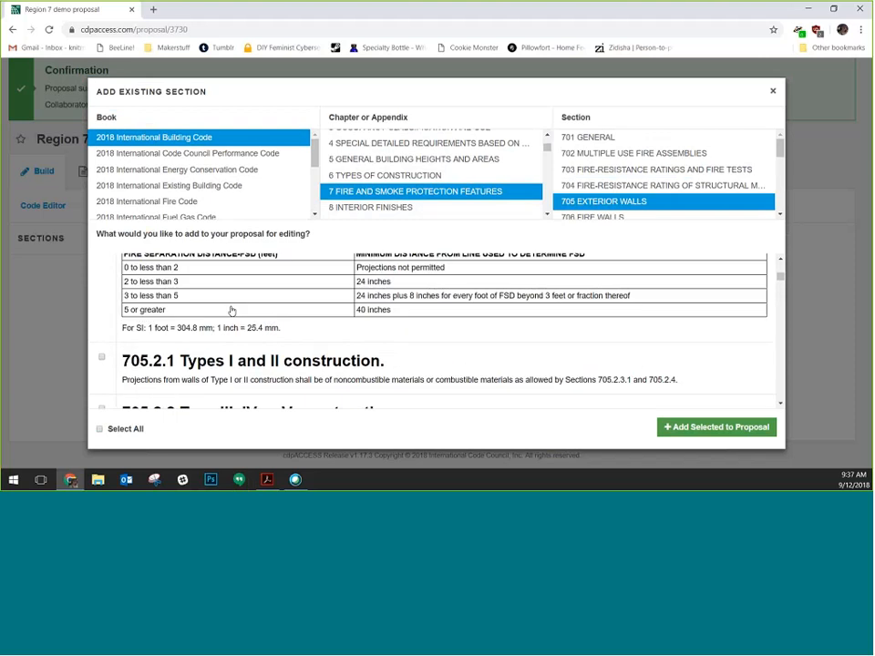
pyautogui.scroll(-4, 481, 321)
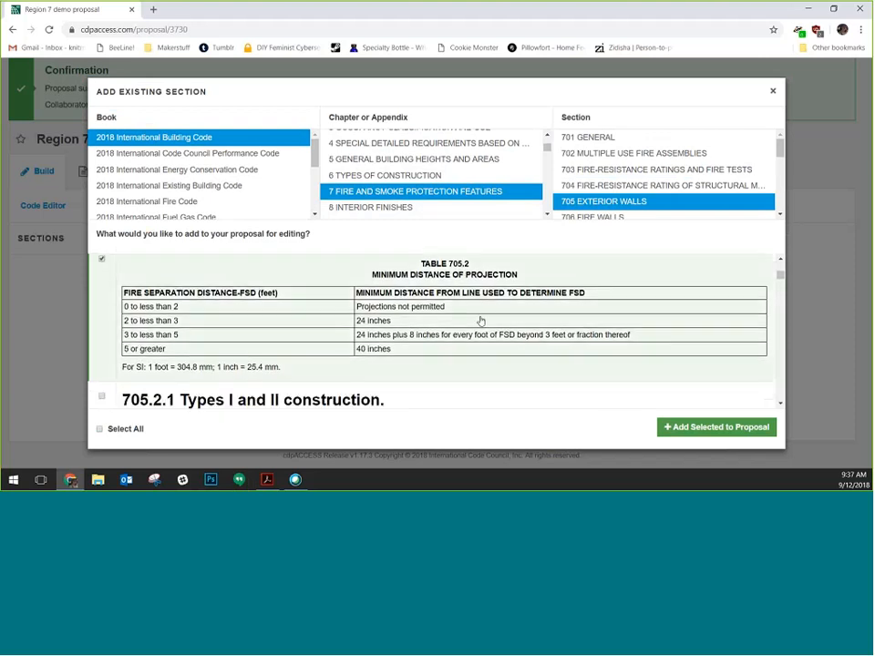
pyautogui.scroll(-8, 481, 321)
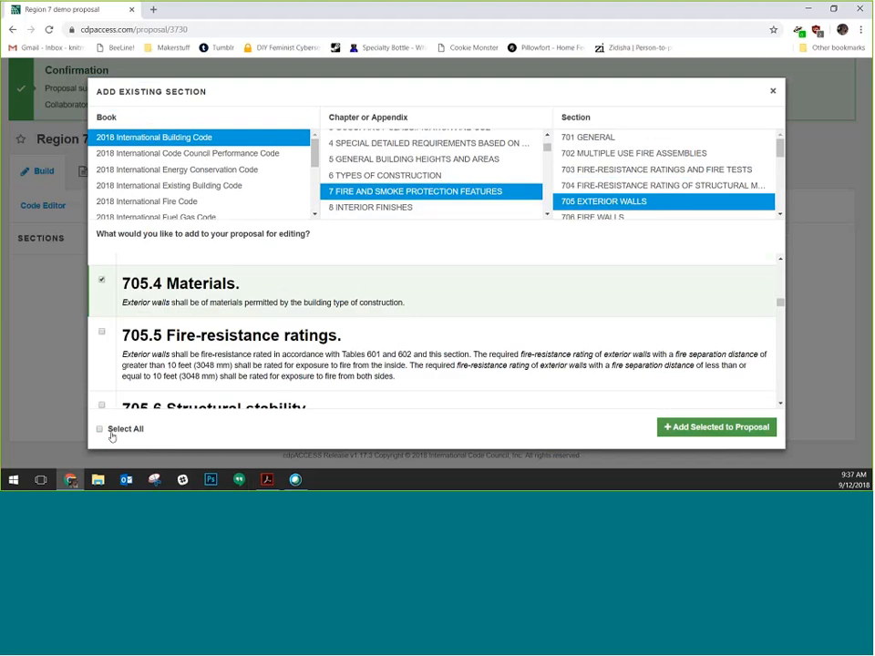
pyautogui.scroll(-12, 441, 379)
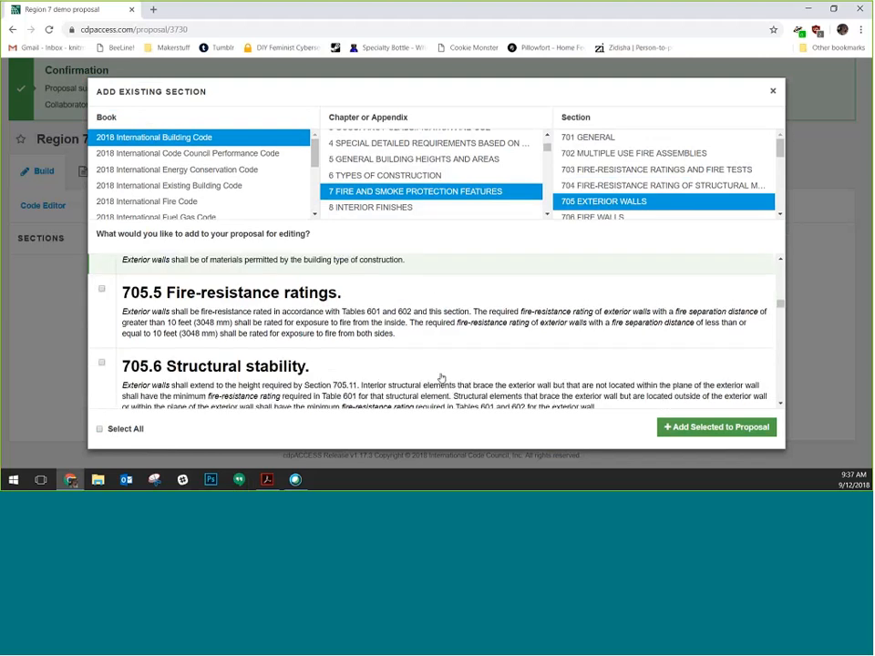
pyautogui.scroll(5, 441, 378)
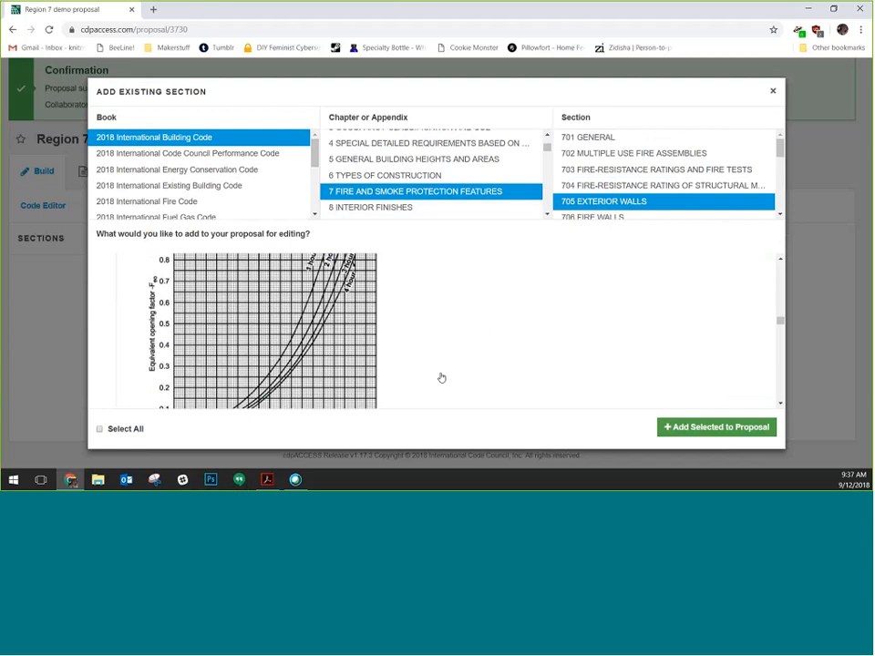
pyautogui.scroll(-6, 525, 355)
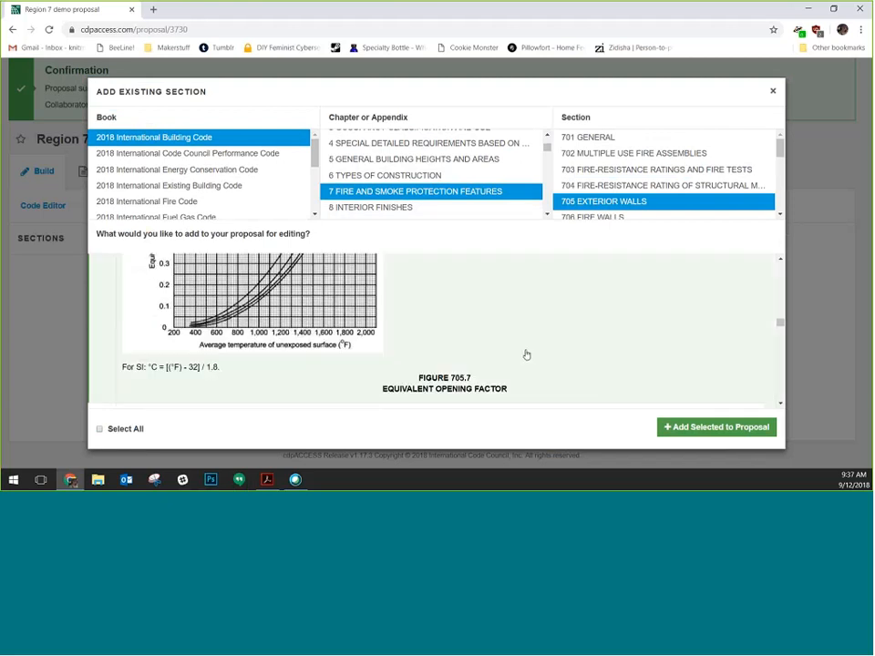
pyautogui.scroll(-10, 526, 355)
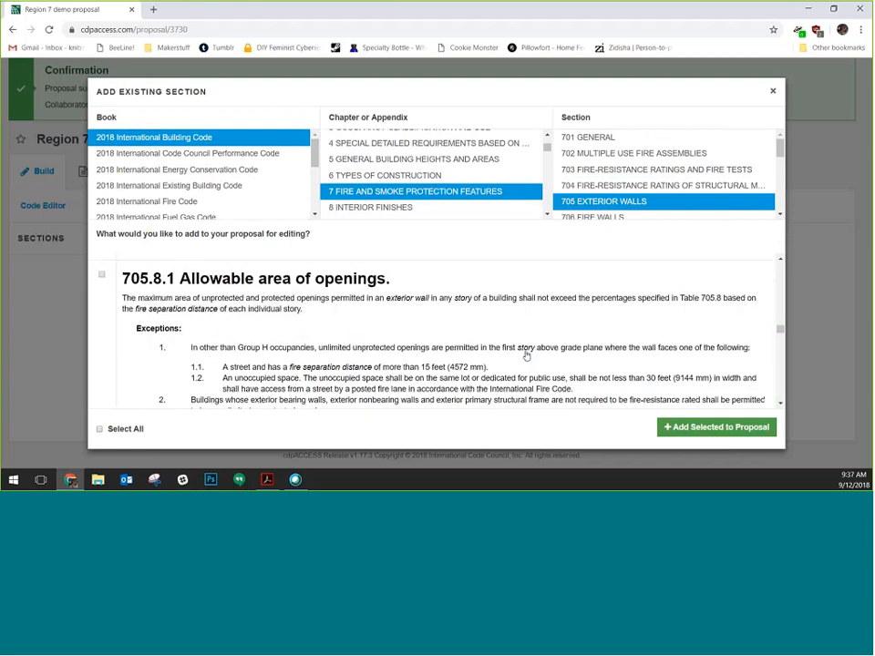
pyautogui.scroll(-15, 525, 357)
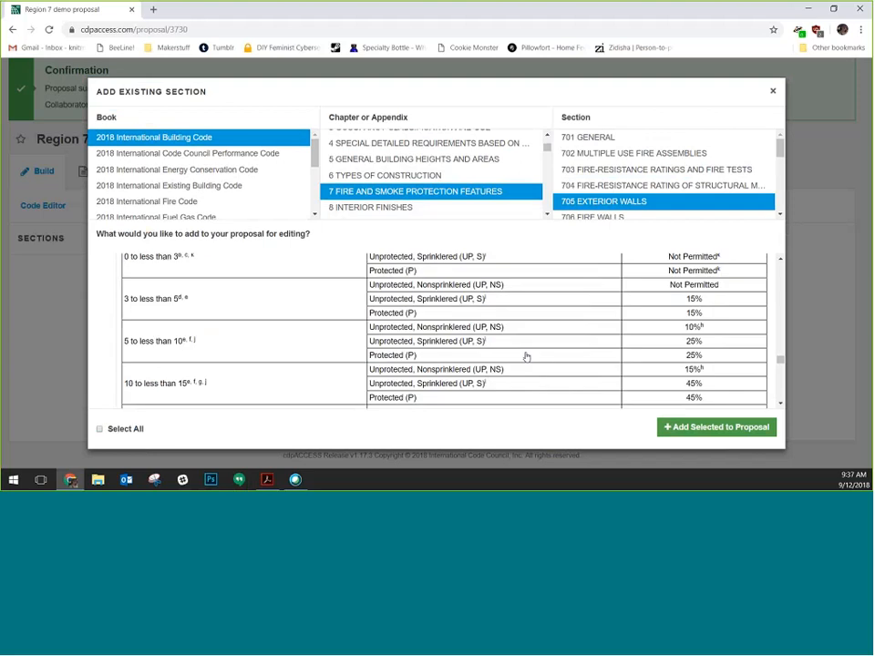
pyautogui.scroll(-5, 525, 360)
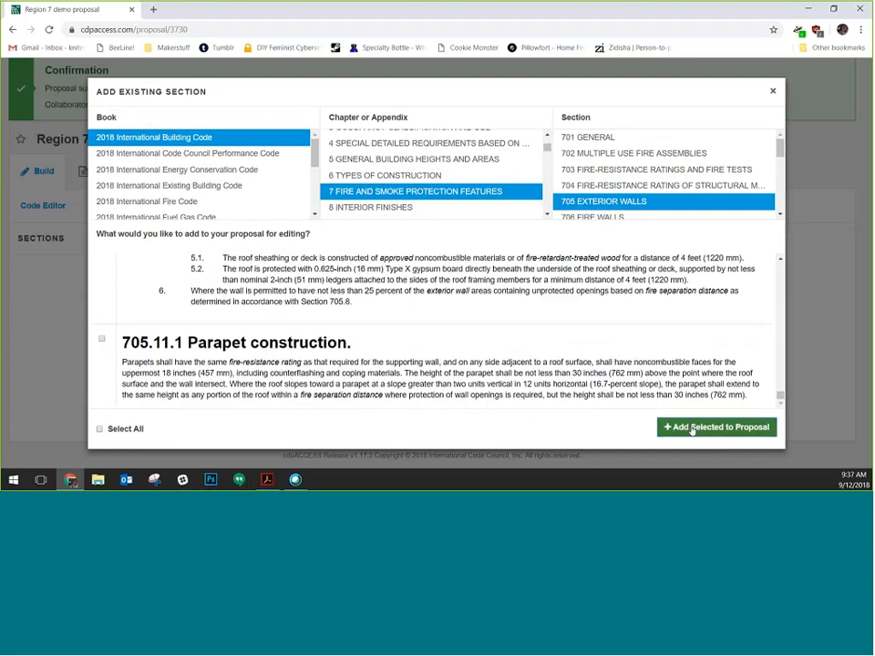
pyautogui.click(692, 429)
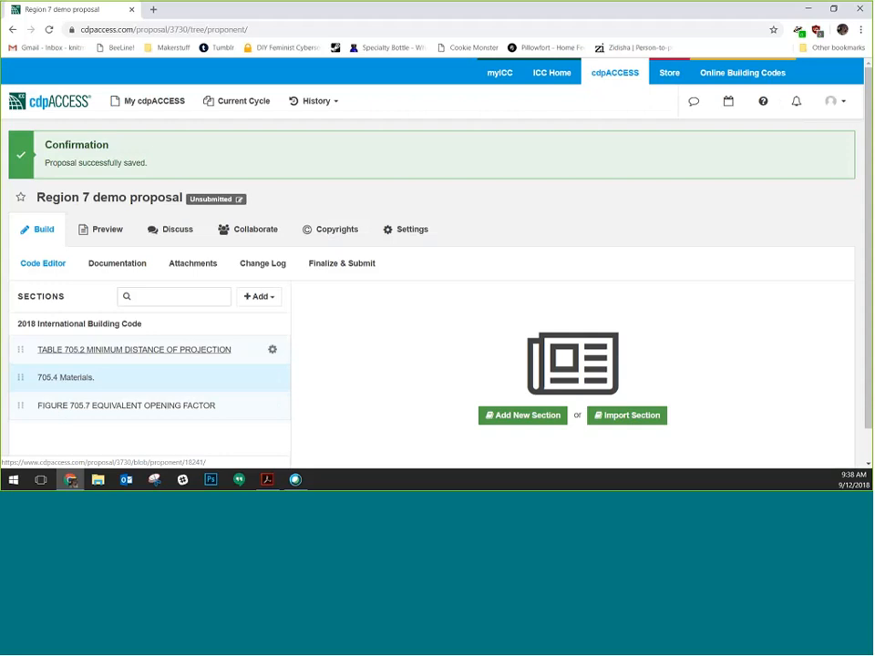
# Reopen the Add Existing Section dialog via Import Section
pyautogui.click(628, 421)
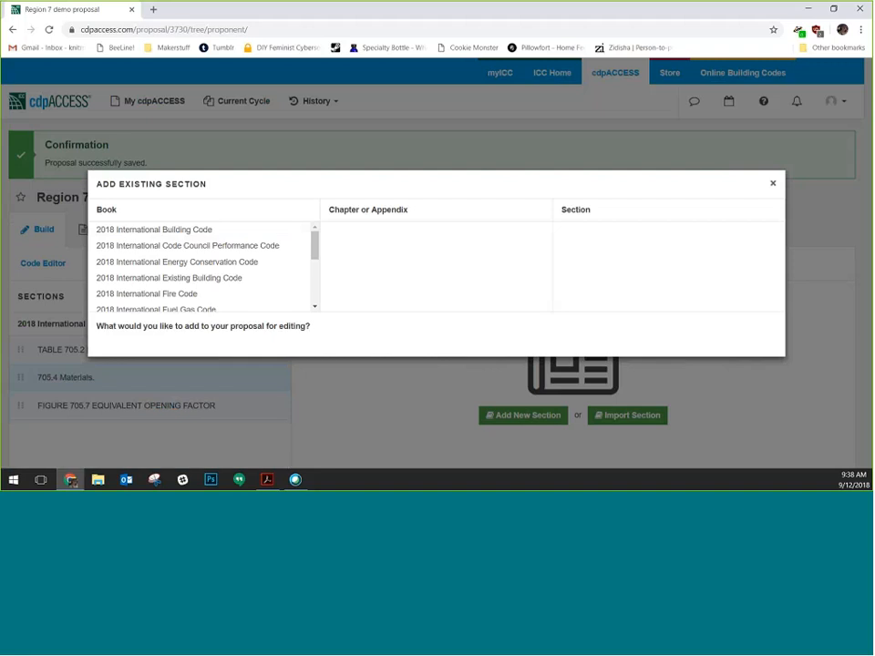
# Preview 2018 International Fire Code section 302 Definitions, then close the dialog without adding
pyautogui.click(194, 297)
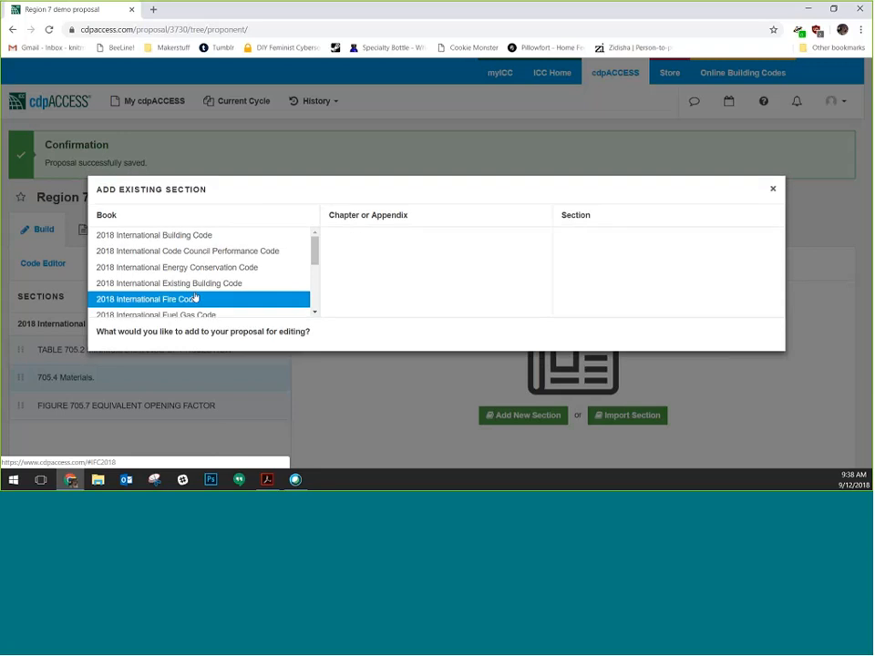
pyautogui.click(477, 283)
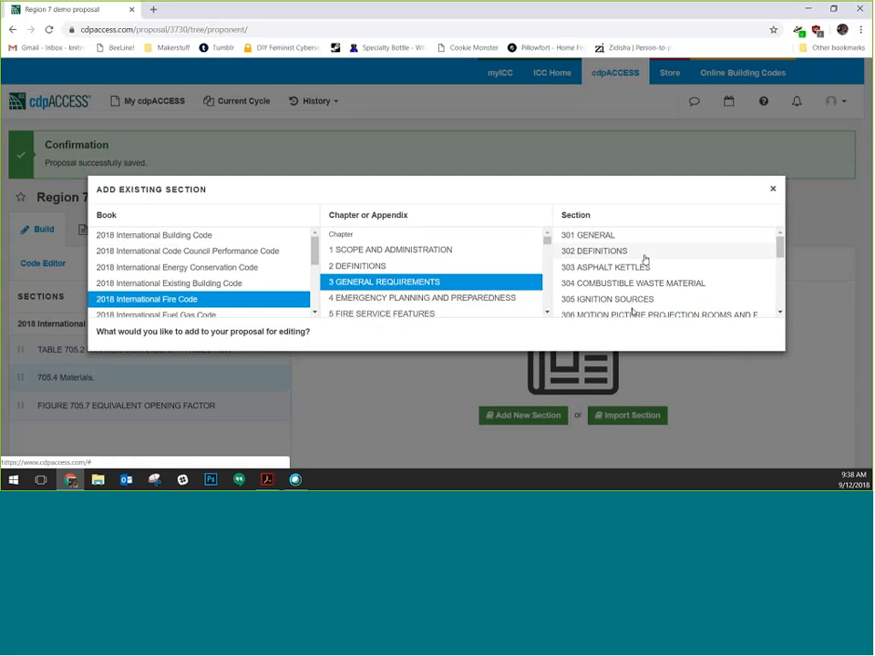
pyautogui.click(644, 255)
pyautogui.scroll(-3, 290, 321)
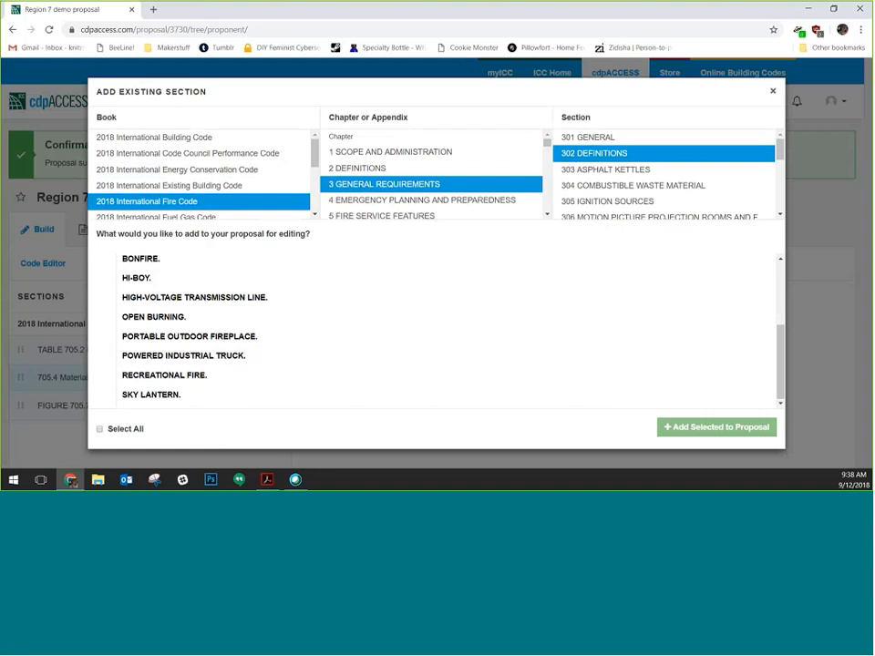
pyautogui.click(773, 93)
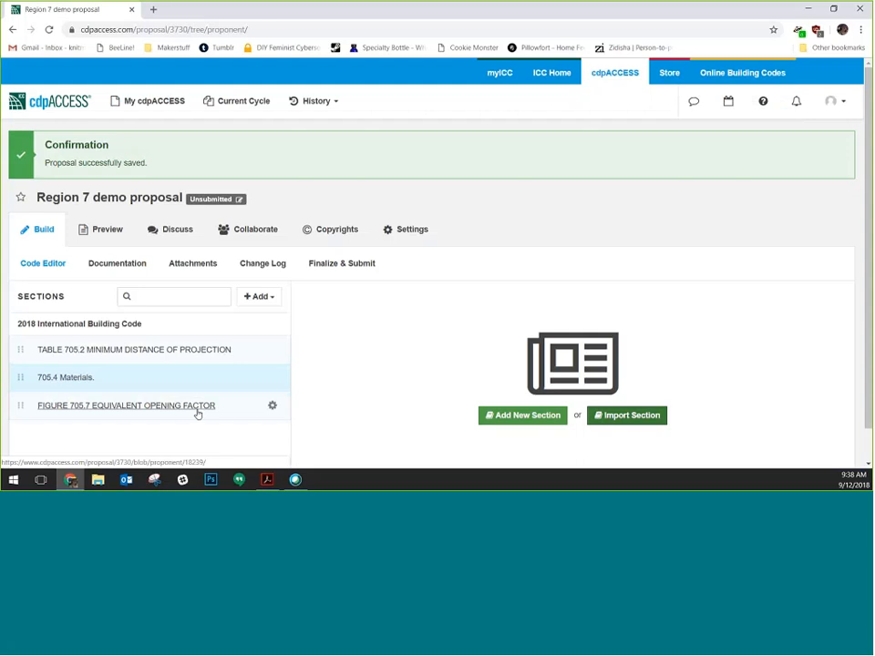
# Choose Add New Section from the Sections panel's Add dropdown
pyautogui.click(262, 297)
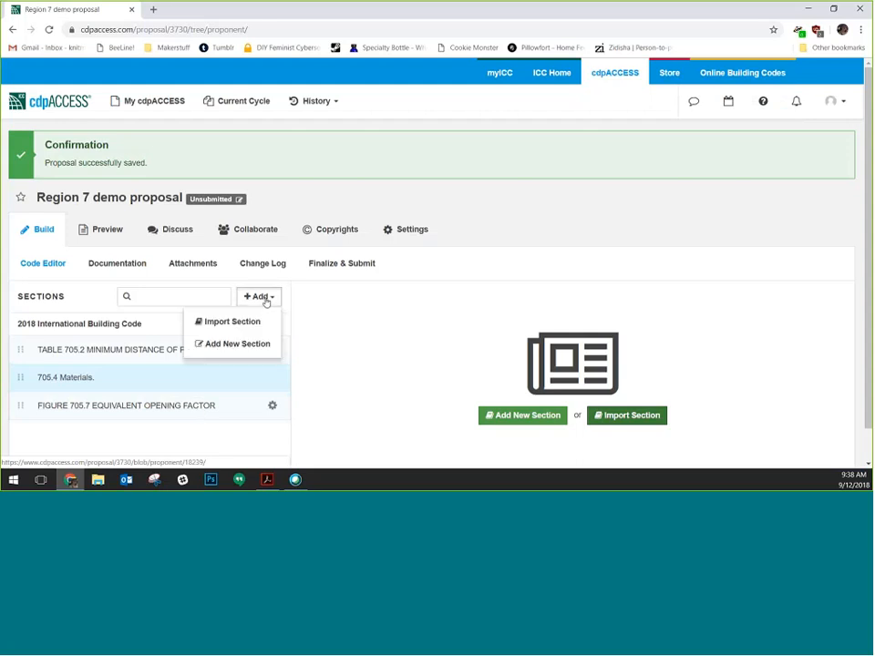
pyautogui.click(227, 345)
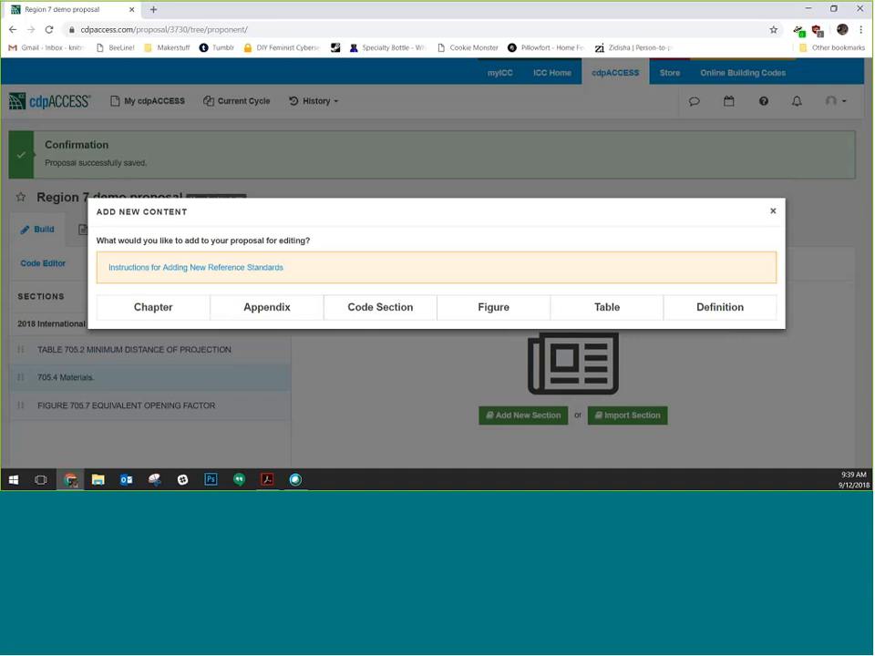
# Add one code section with 0 sub-sections under 2018 IBC chapter 7, Fire and Smoke Protection Features
pyautogui.click(393, 308)
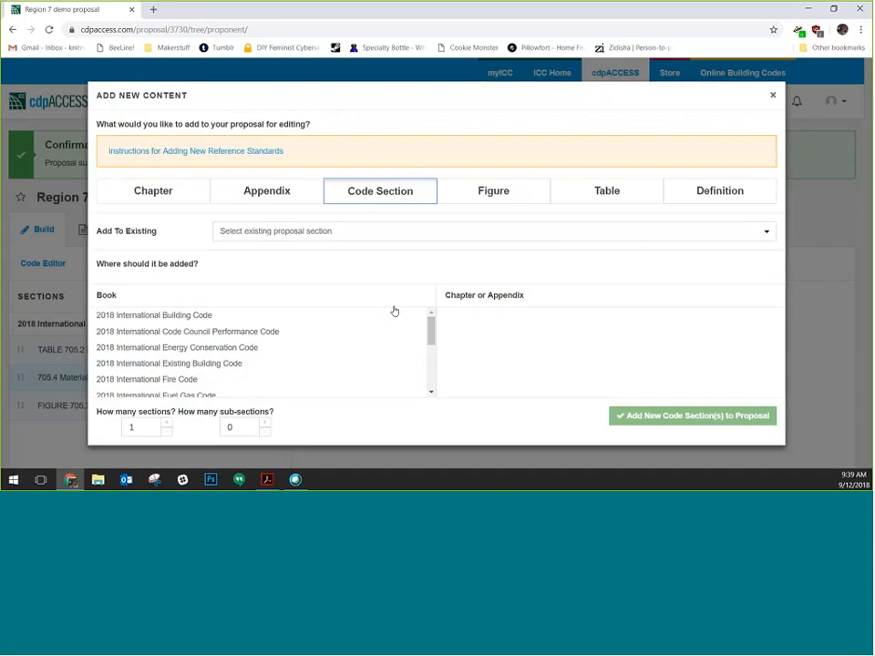
pyautogui.click(185, 314)
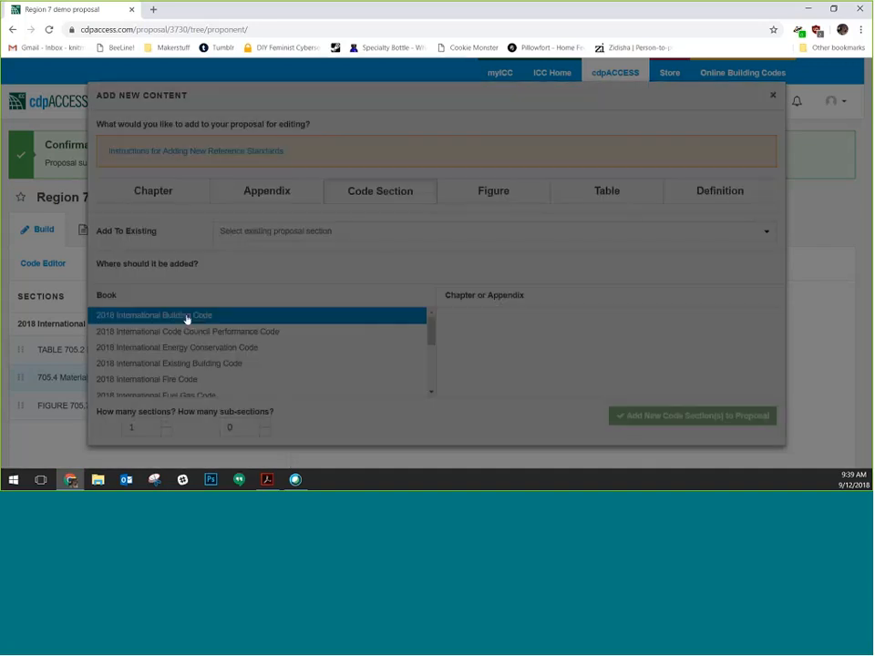
pyautogui.scroll(-1, 521, 373)
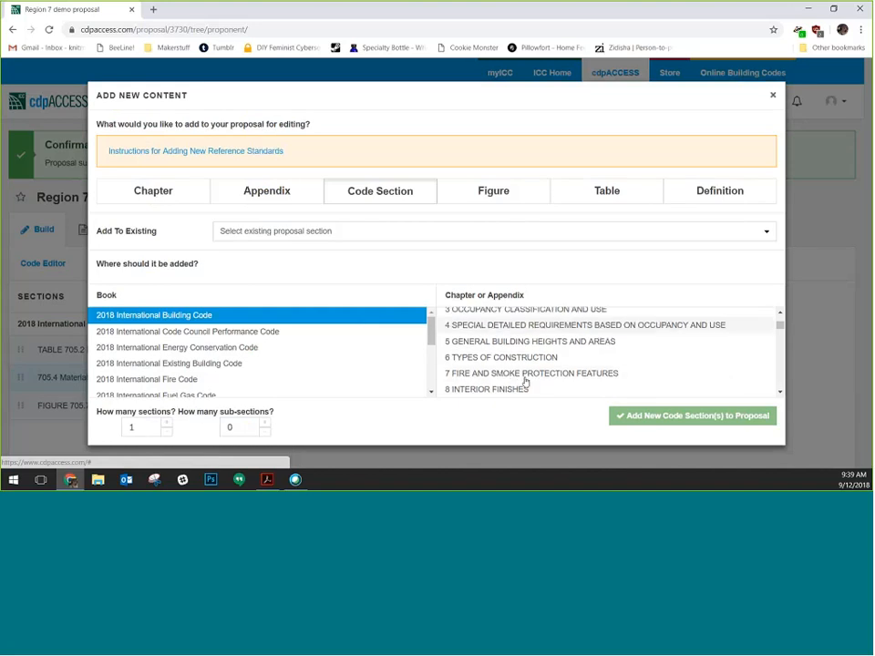
pyautogui.click(503, 371)
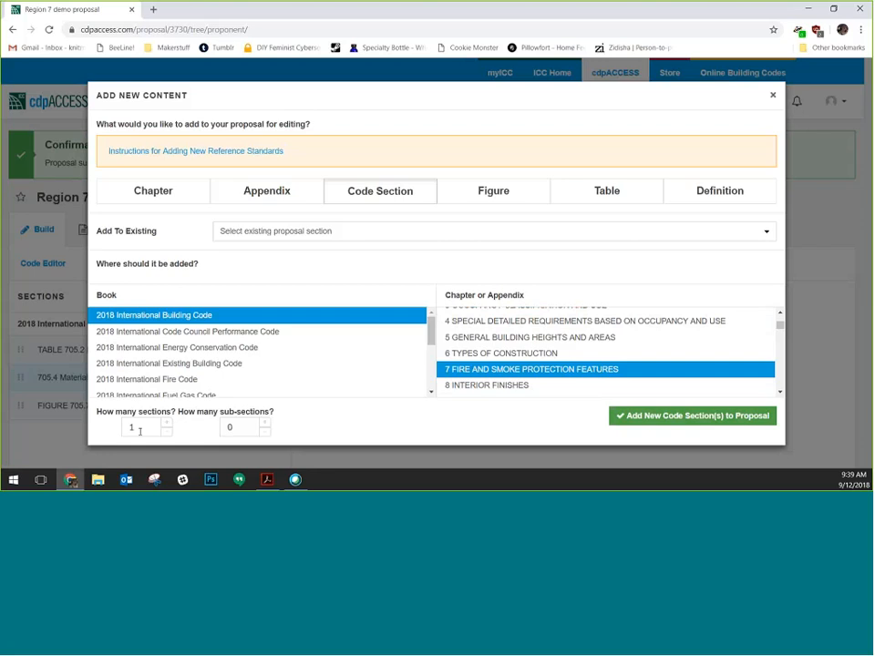
pyautogui.click(264, 423)
pyautogui.click(264, 431)
pyautogui.click(265, 432)
pyautogui.doubleClick(265, 432)
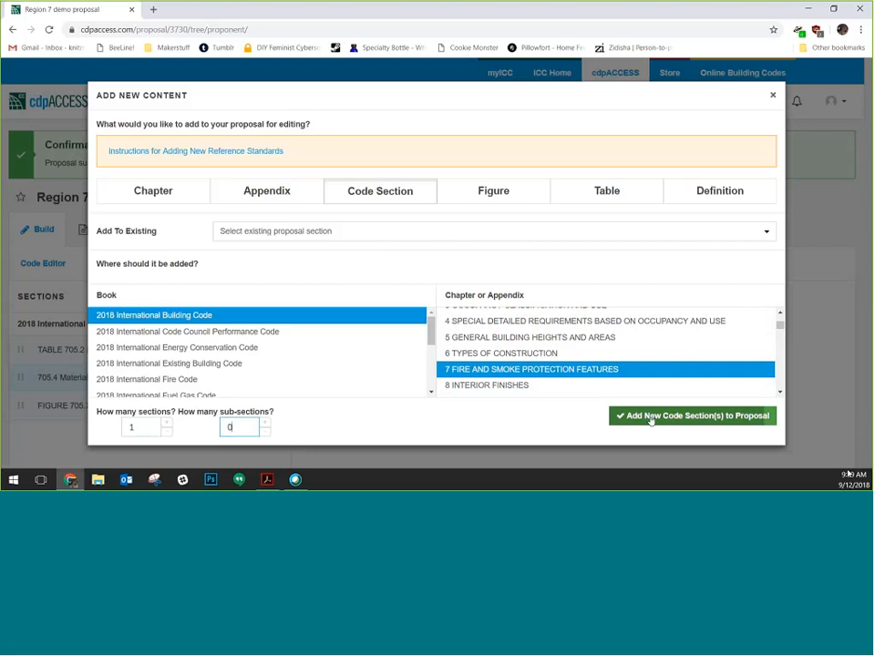
pyautogui.click(653, 417)
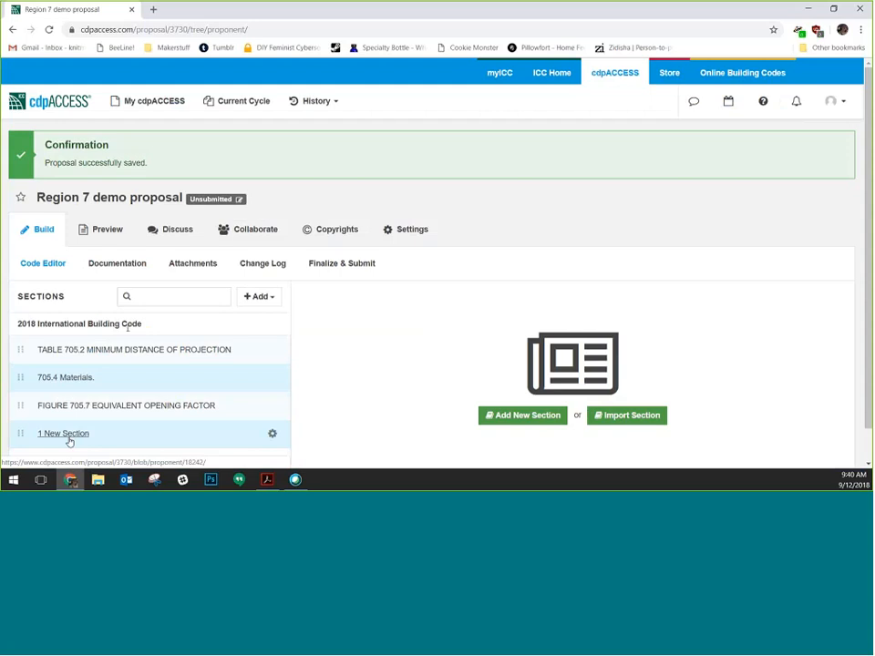
pyautogui.scroll(-1, 147, 405)
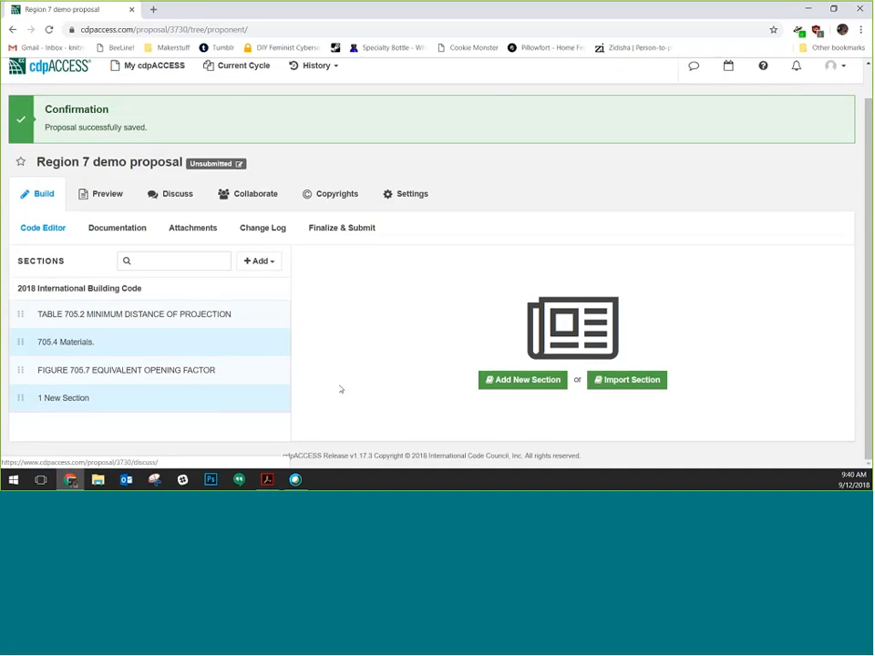
pyautogui.click(80, 343)
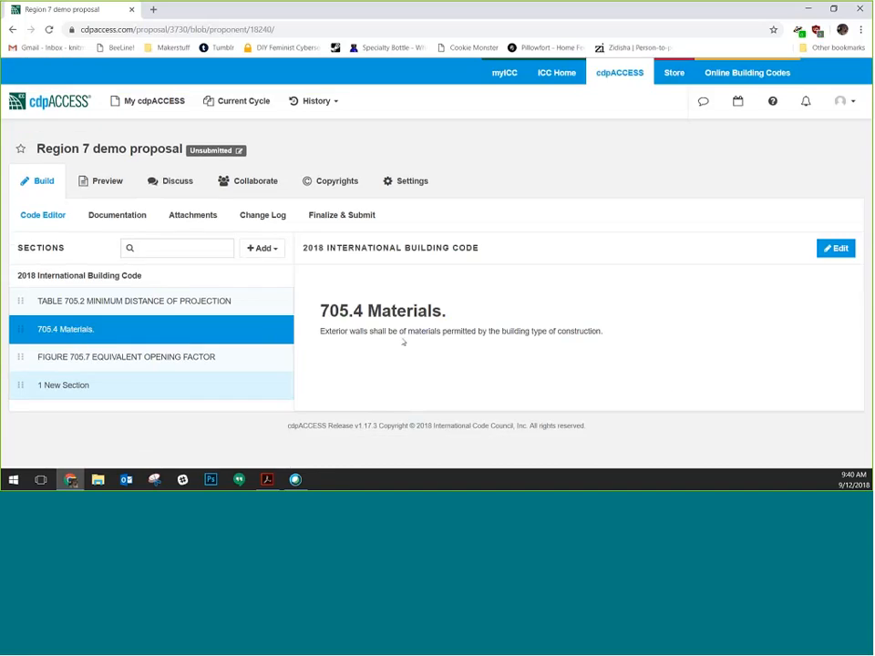
# Open section 705.4 for editing and renumber it 705.4.1
pyautogui.click(838, 248)
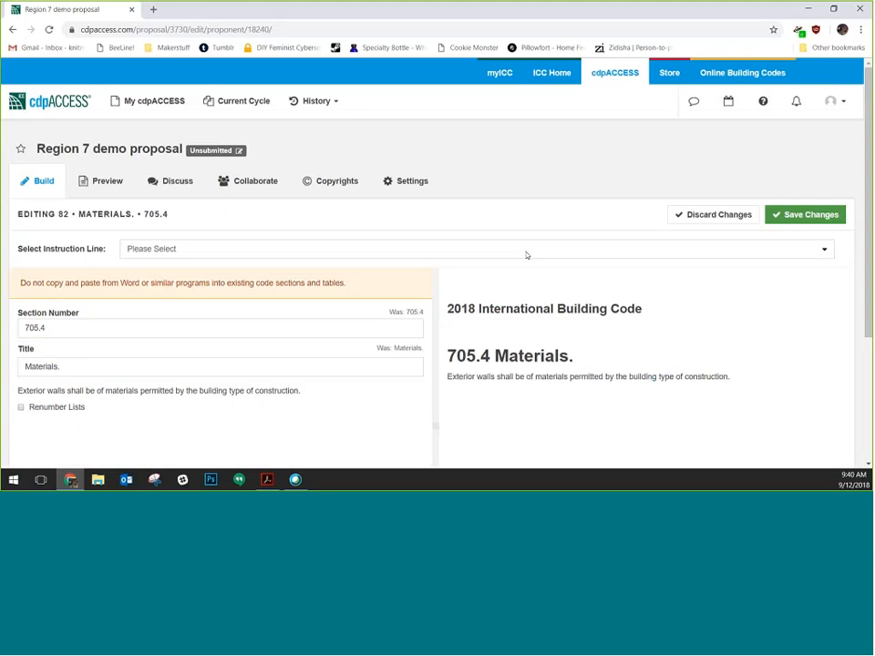
pyautogui.scroll(-2, 244, 273)
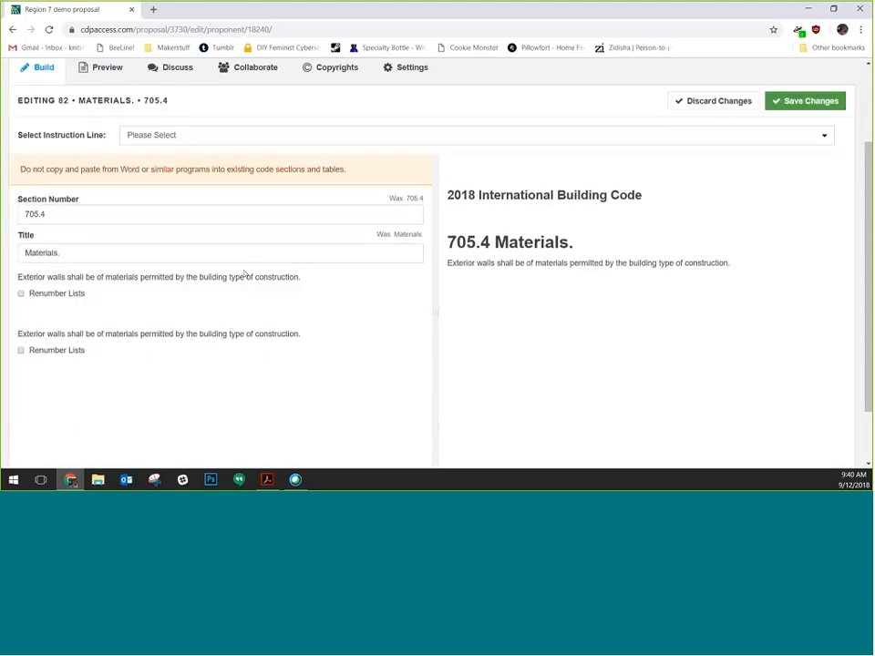
pyautogui.click(91, 212)
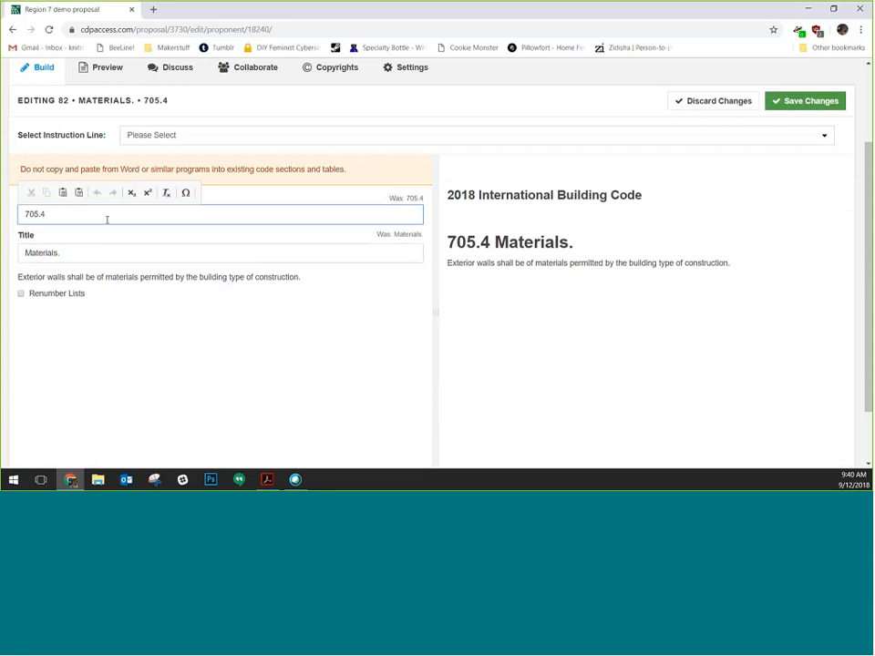
pyautogui.write('.1')
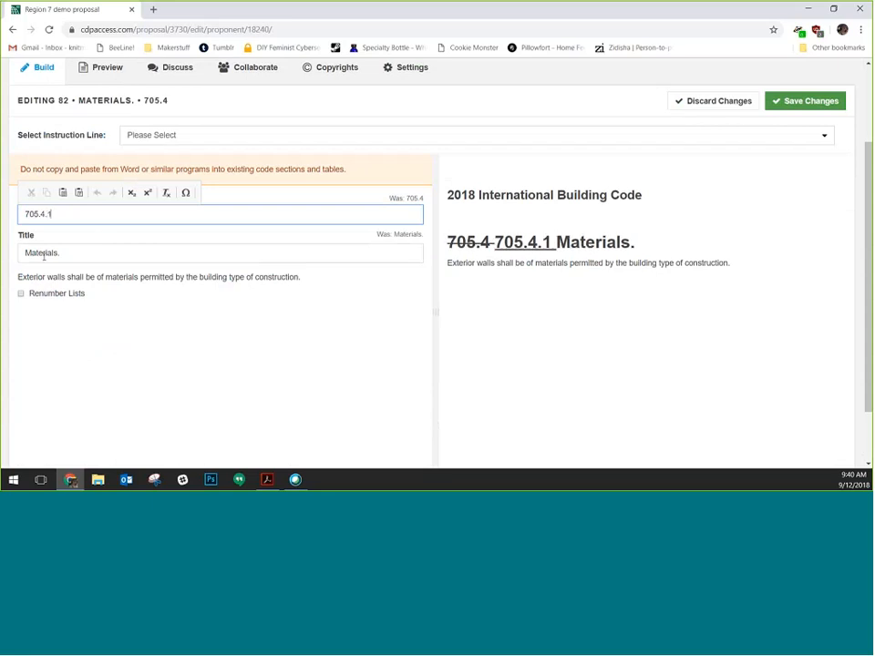
# Start retitling the section by replacing the period after 'Materials' with 'and'
pyautogui.click(77, 253)
pyautogui.press('BackSpace')
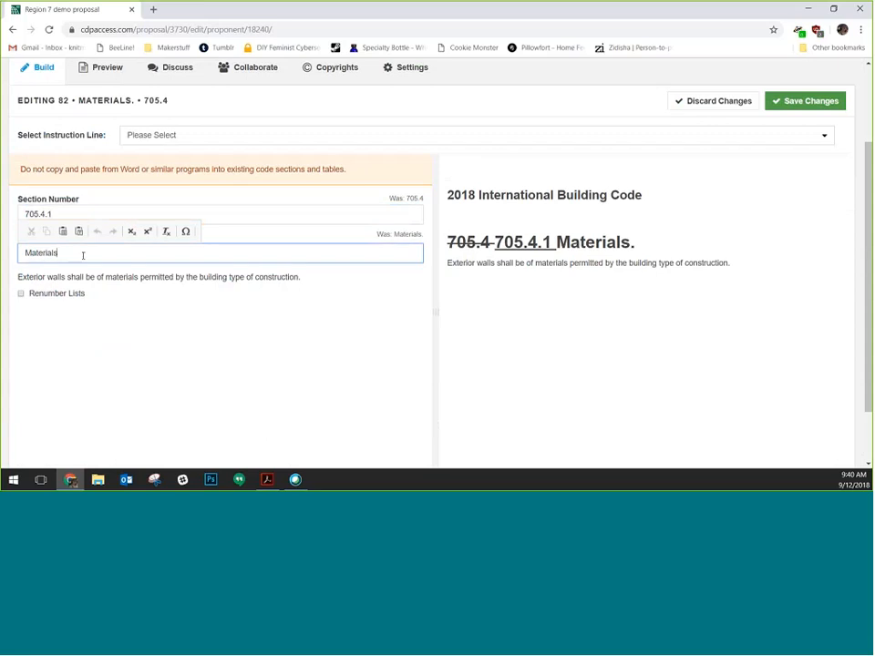
pyautogui.write('and')
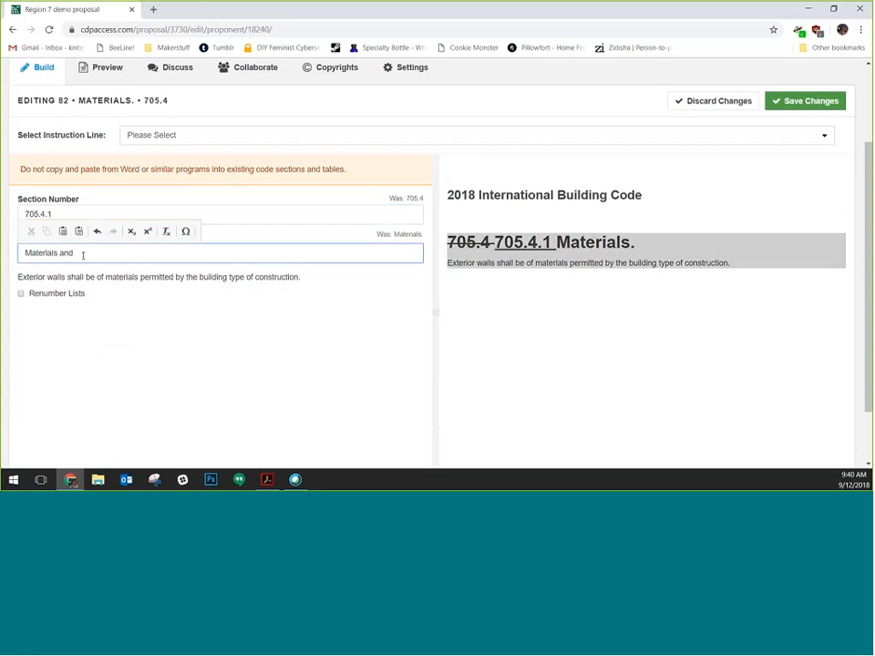
# Complete the title 'Materials and things.' and append 'Things must also be permitted.' to the body
pyautogui.write('things.')
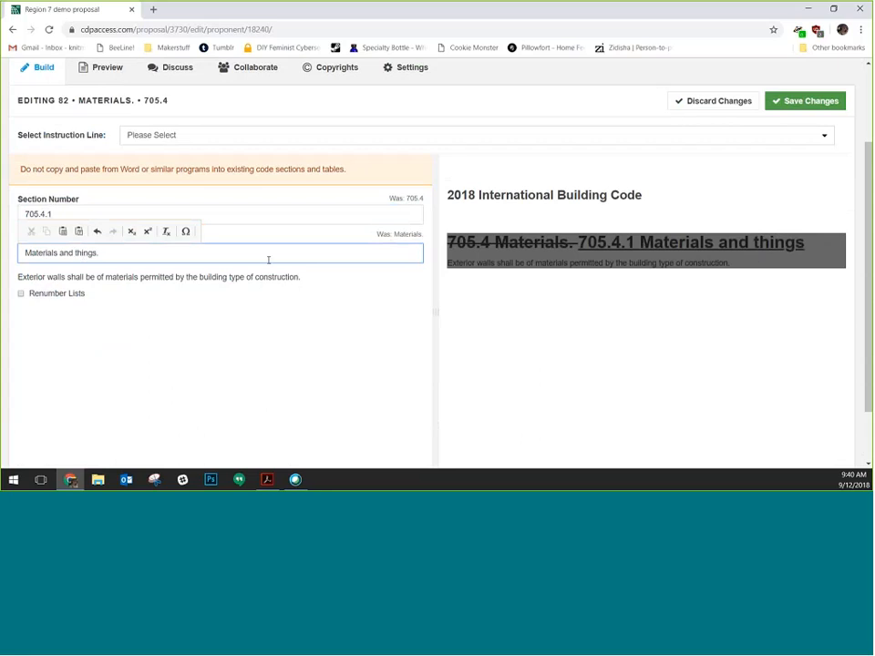
pyautogui.click(314, 277)
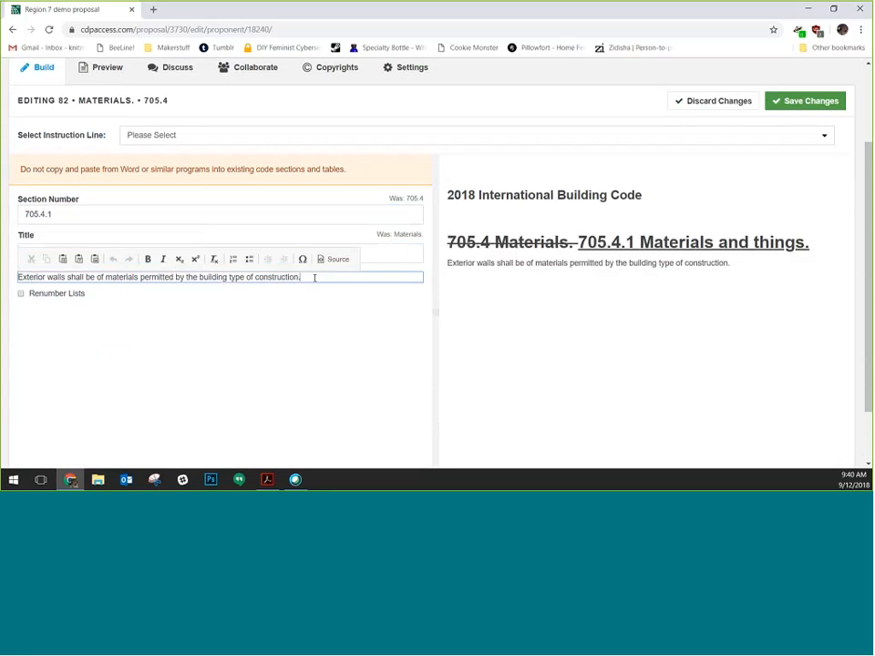
pyautogui.write('Things must also be permitted.')
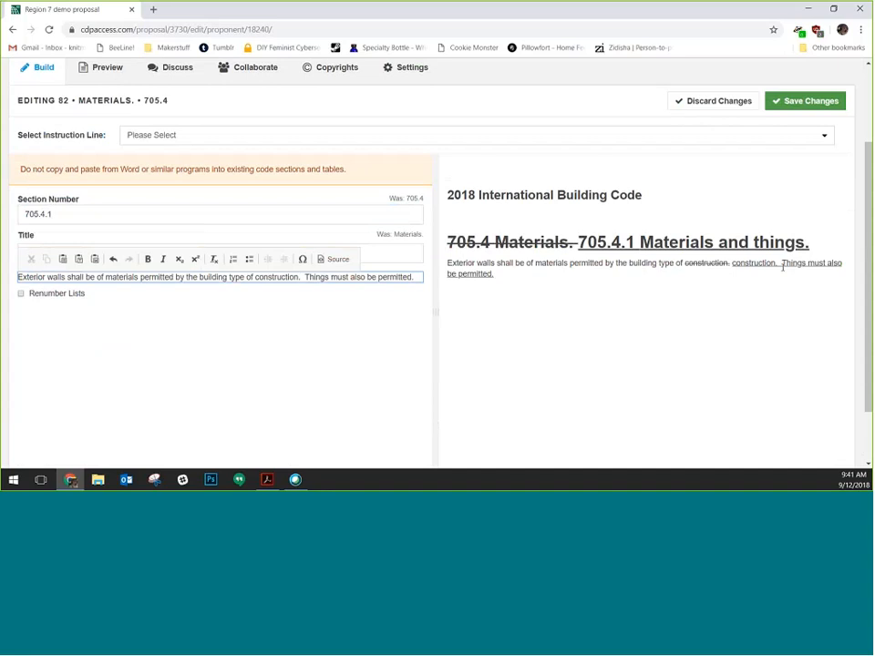
pyautogui.moveTo(685, 264); pyautogui.dragTo(760, 264)
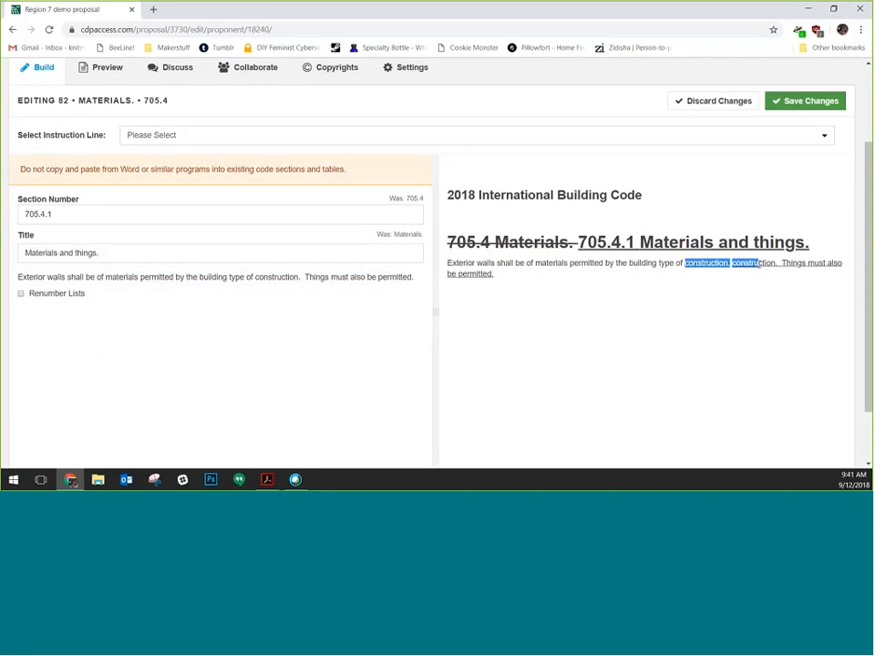
pyautogui.click(761, 264)
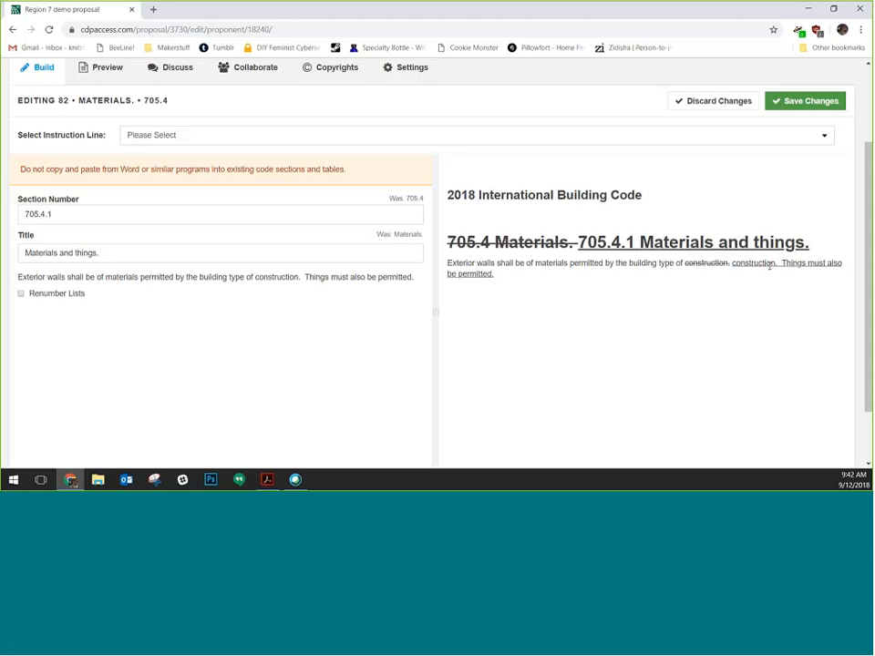
pyautogui.click(212, 279)
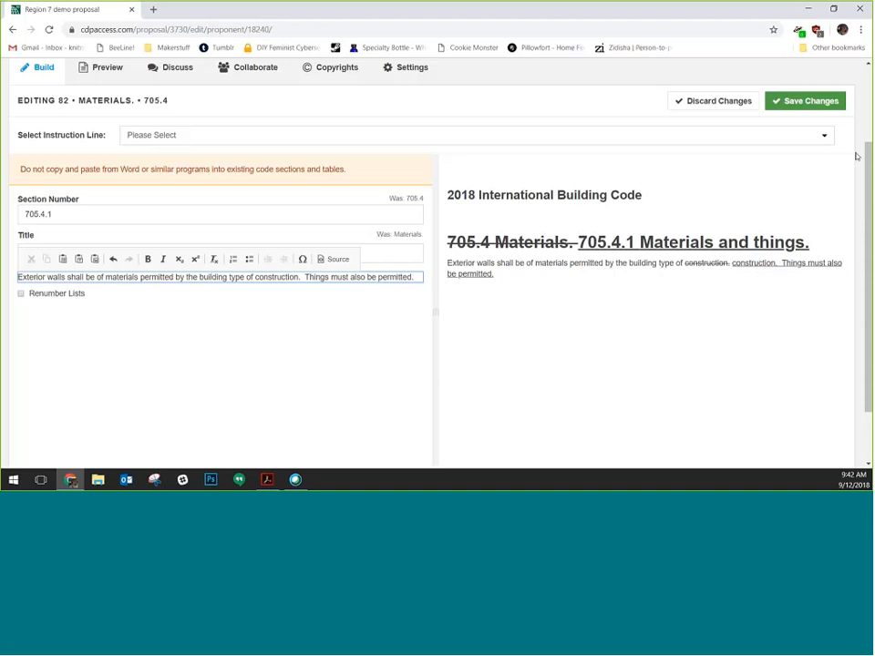
# Set the instruction line to '1. Revise as follows' and save the 705.4.1 changes
pyautogui.click(167, 137)
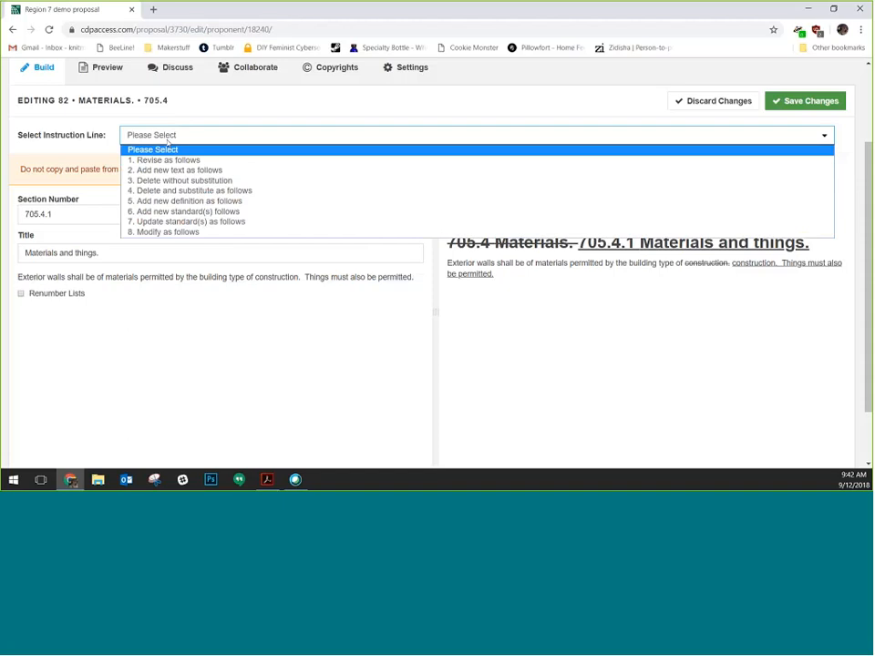
pyautogui.click(169, 159)
pyautogui.click(366, 133)
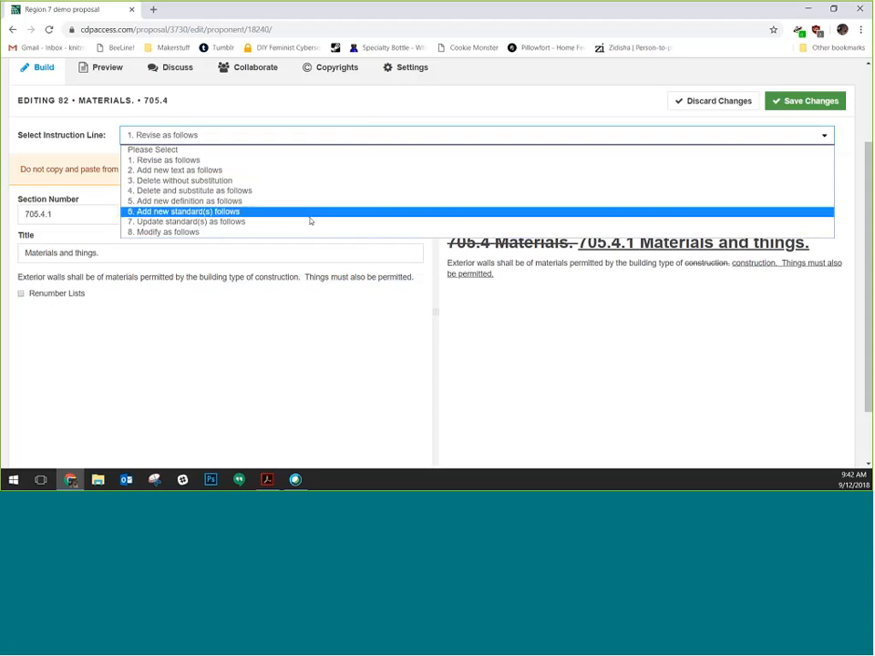
pyautogui.click(267, 161)
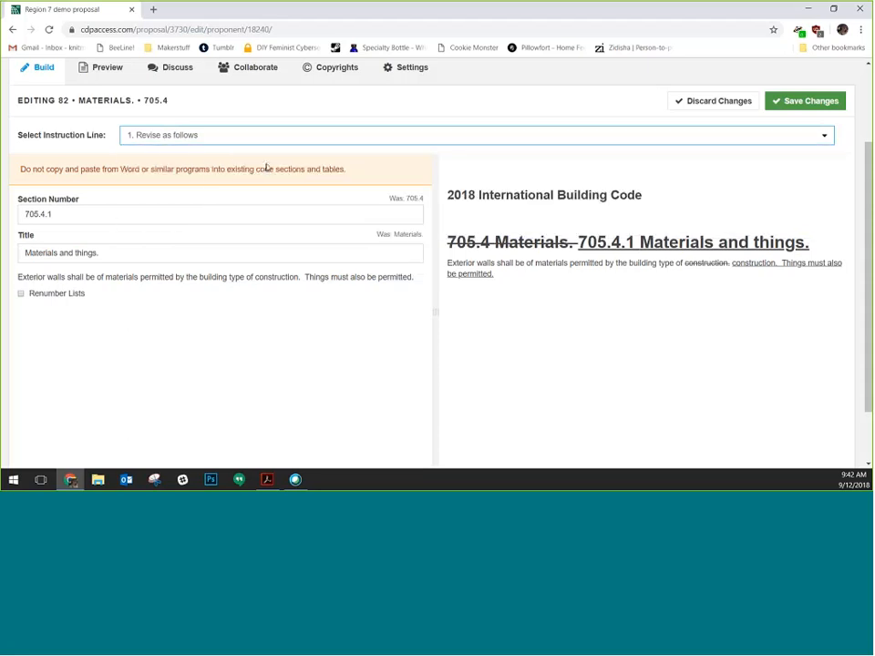
pyautogui.click(814, 104)
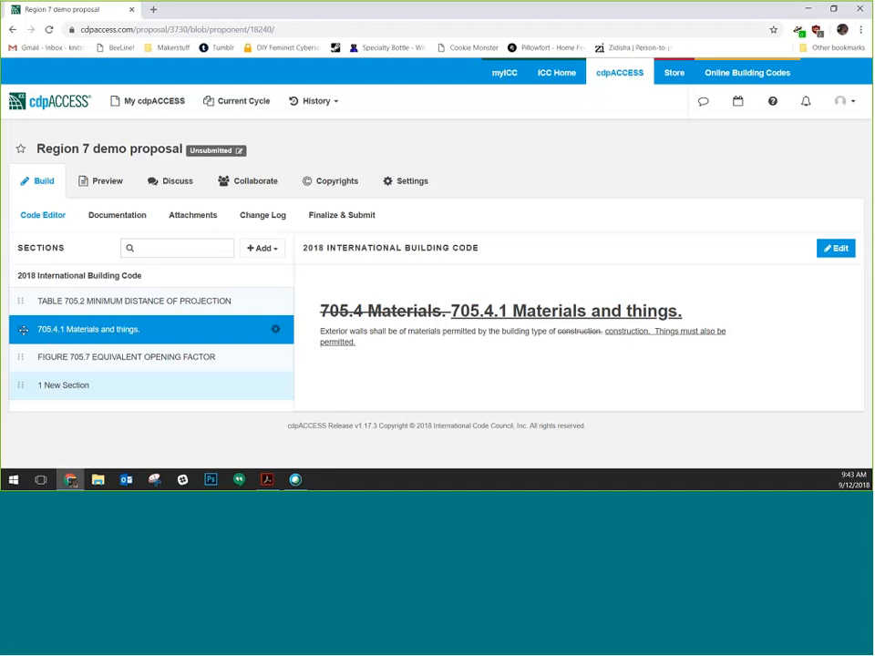
# Reorder the sections so 705.4.1 sits at the top of the list
pyautogui.moveTo(24, 330); pyautogui.dragTo(24, 299)
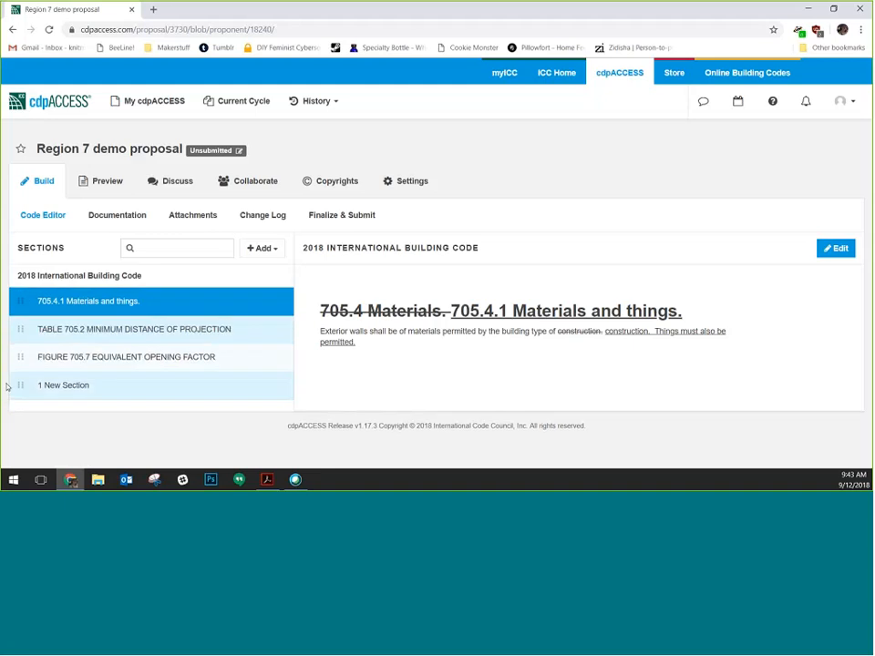
pyautogui.moveTo(20, 357); pyautogui.dragTo(27, 290)
pyautogui.moveTo(71, 480)
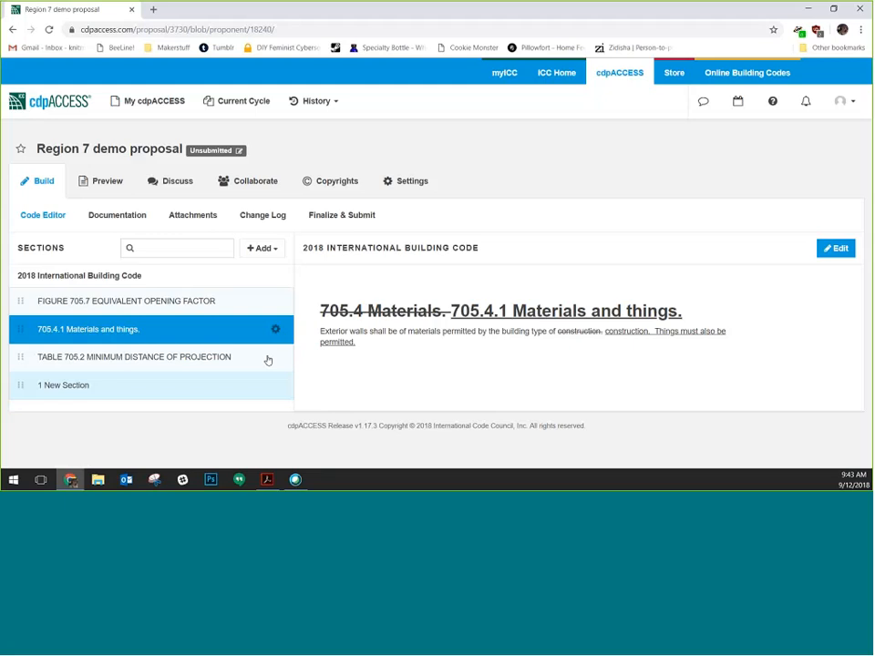
pyautogui.click(276, 329)
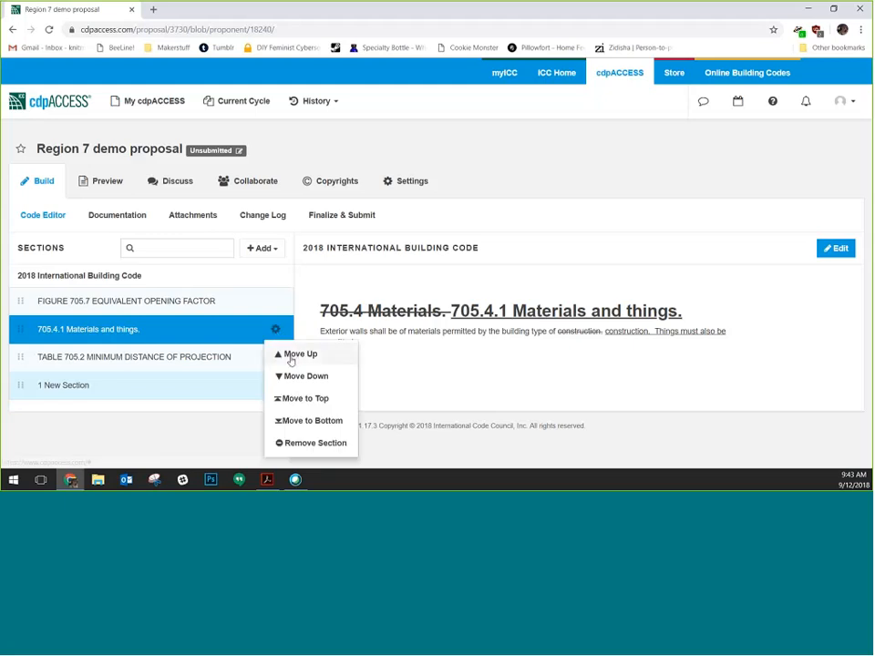
pyautogui.click(291, 406)
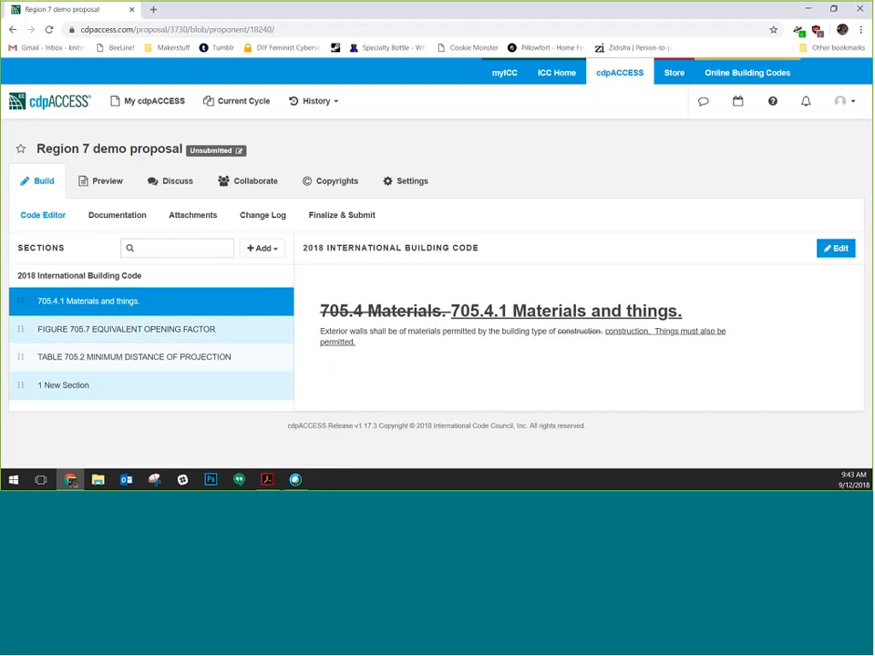
# Move TABLE 705.2 above FIGURE 705.7 and open the table
pyautogui.click(277, 304)
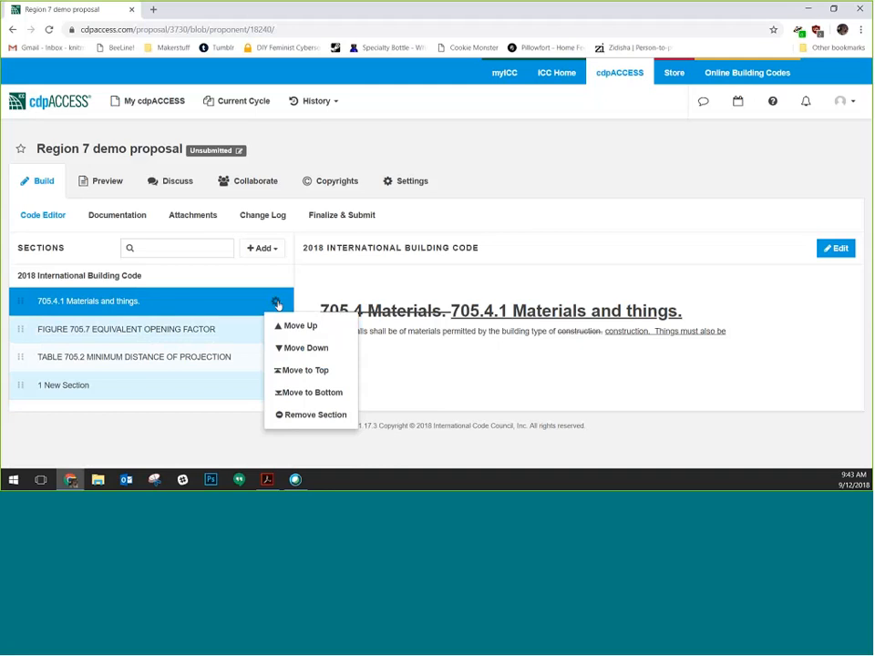
pyautogui.click(310, 415)
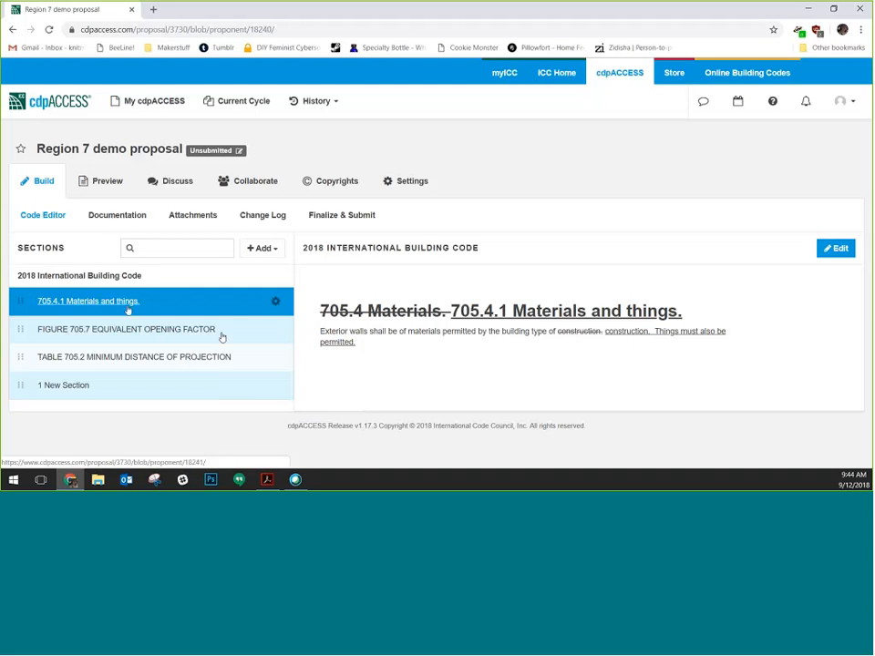
pyautogui.moveTo(18, 354); pyautogui.dragTo(19, 328)
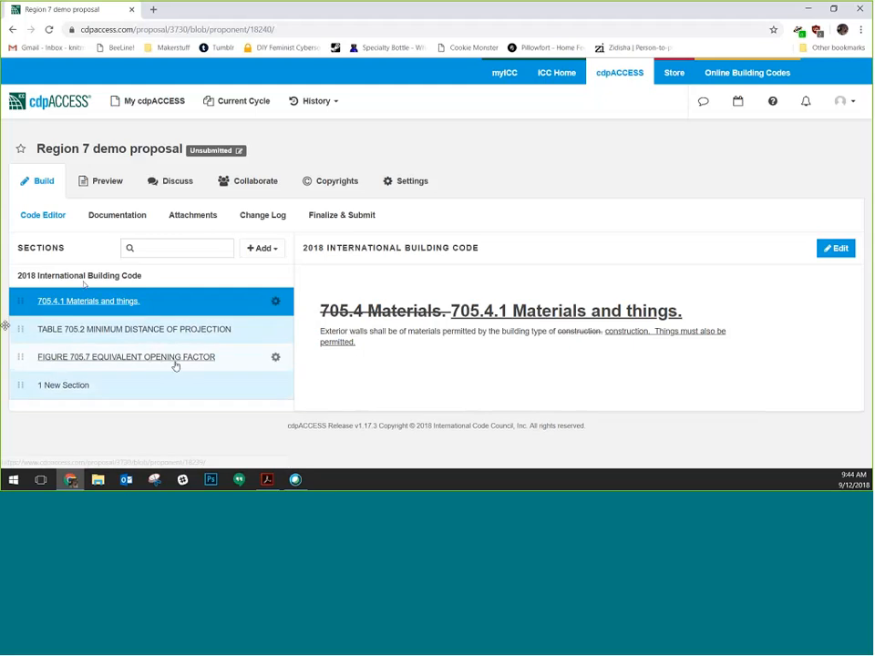
pyautogui.click(181, 331)
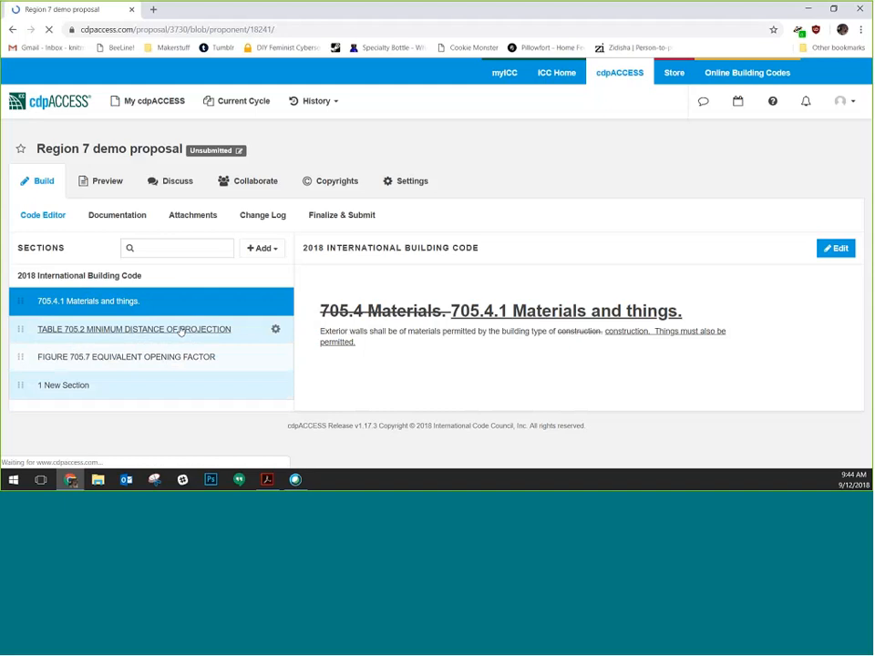
# Scroll through Table 705.2 Minimum Distance of Projection once it loads after the save
pyautogui.scroll(-1, 582, 346)
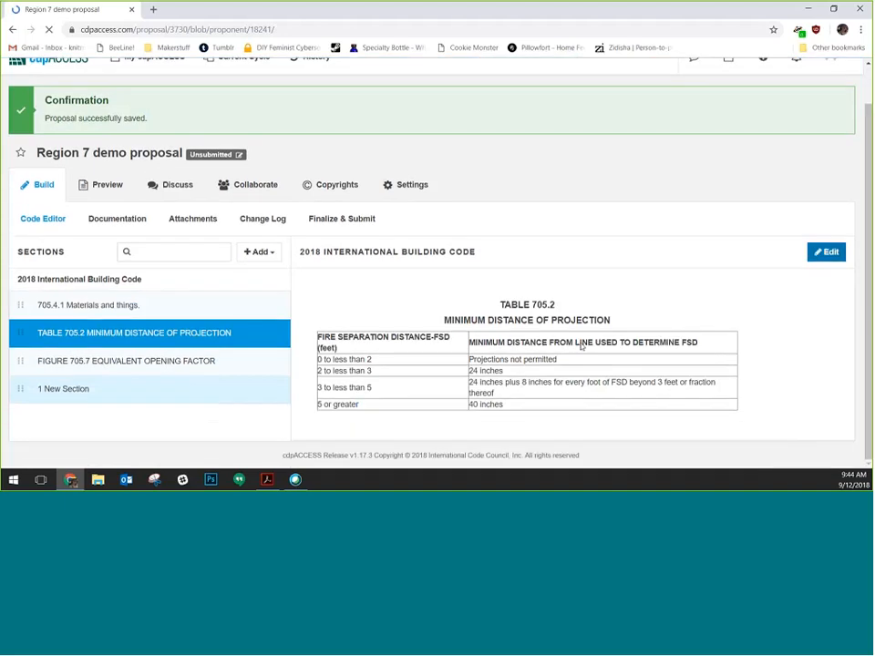
pyautogui.scroll(-1, 583, 345)
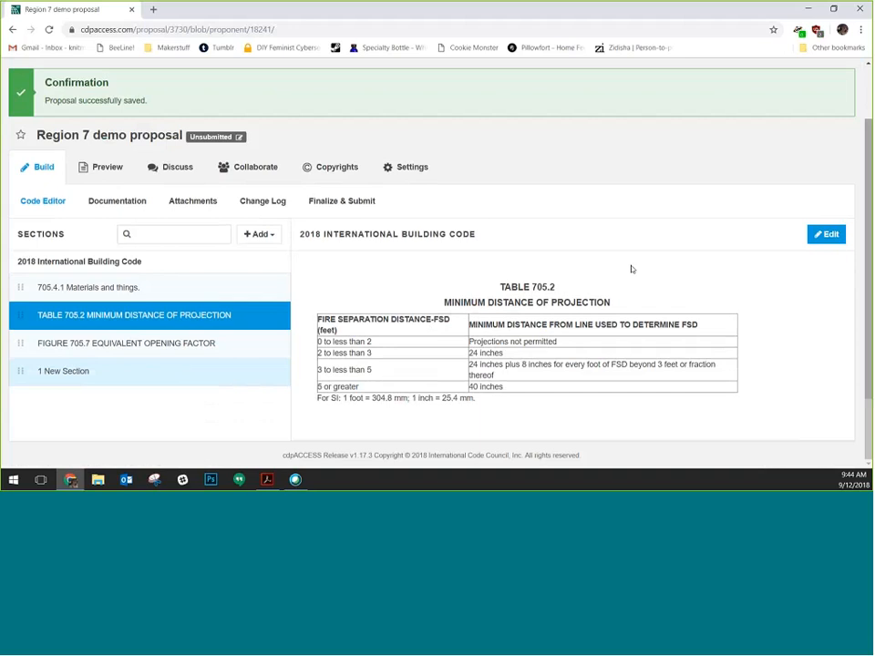
# Open TABLE 705.2 for editing and select its section number and title fields
pyautogui.click(824, 235)
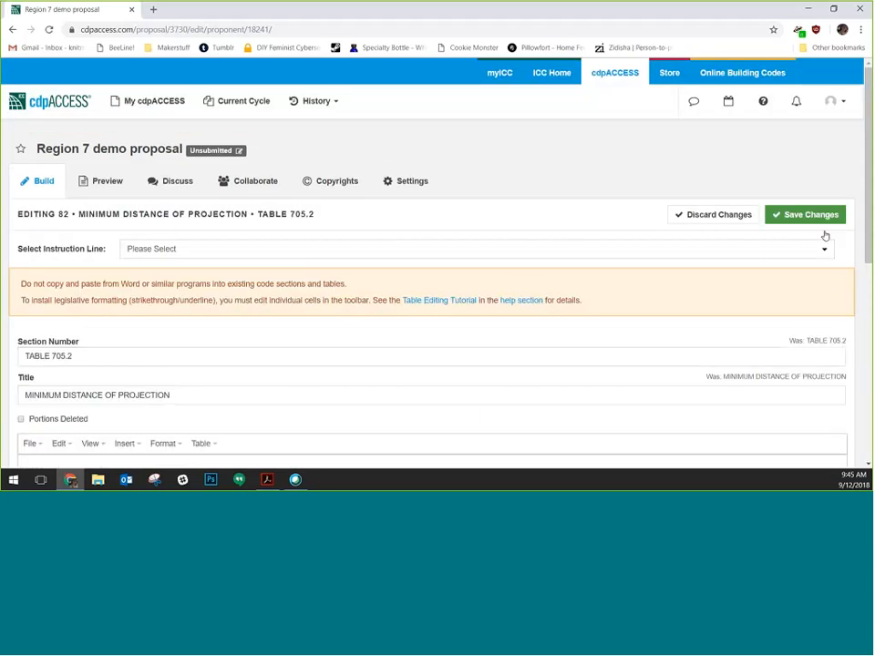
pyautogui.scroll(-4, 513, 292)
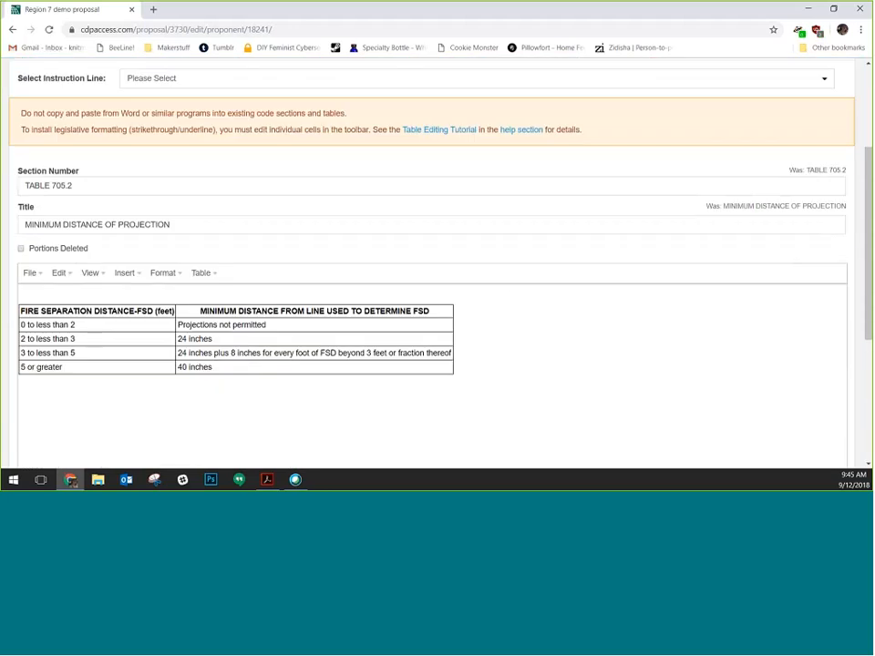
pyautogui.click(115, 186)
pyautogui.click(194, 228)
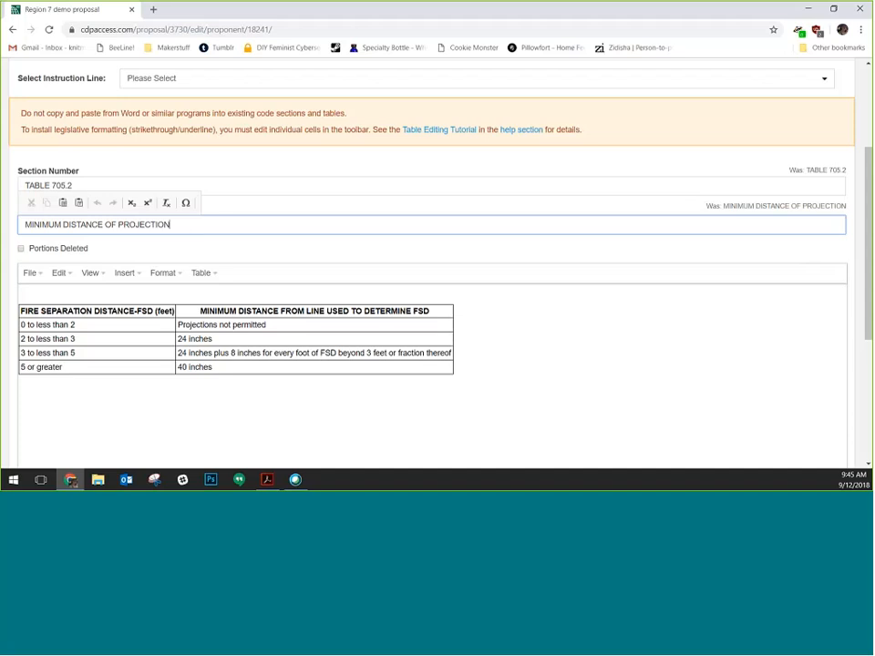
# Place the caret after '24 inches' in the distance table, checking formatting options without applying any
pyautogui.click(258, 339)
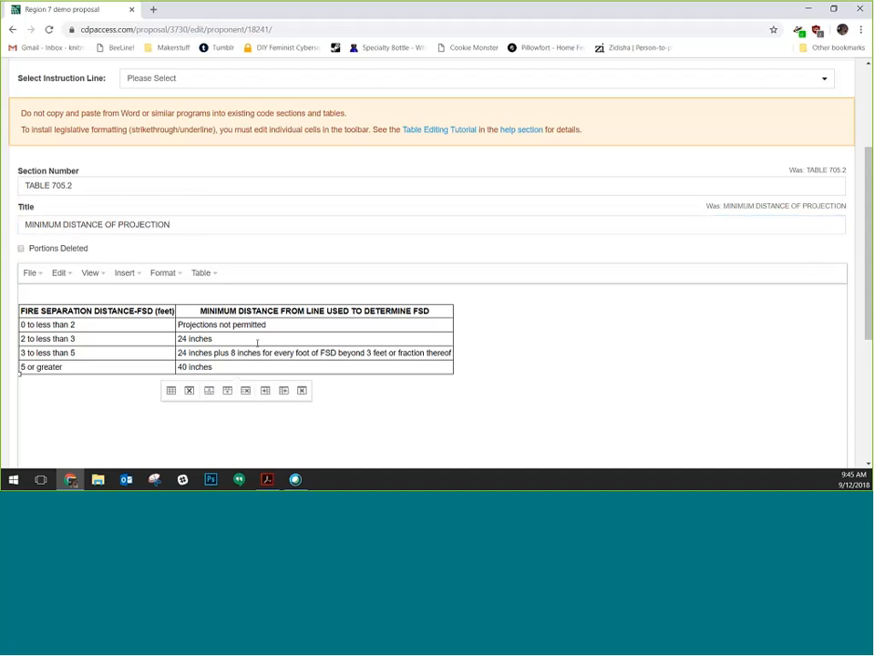
pyautogui.click(164, 273)
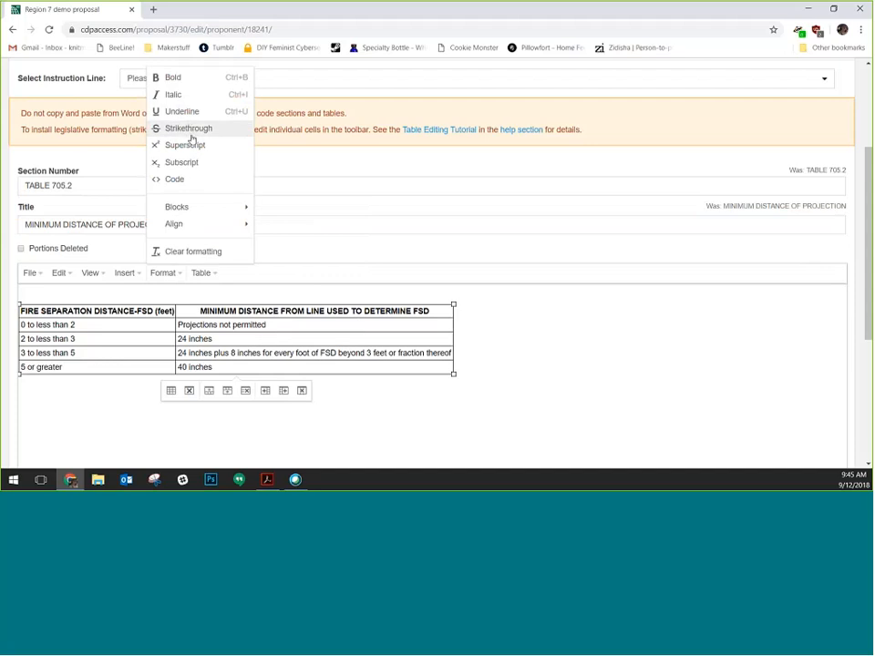
pyautogui.click(191, 137)
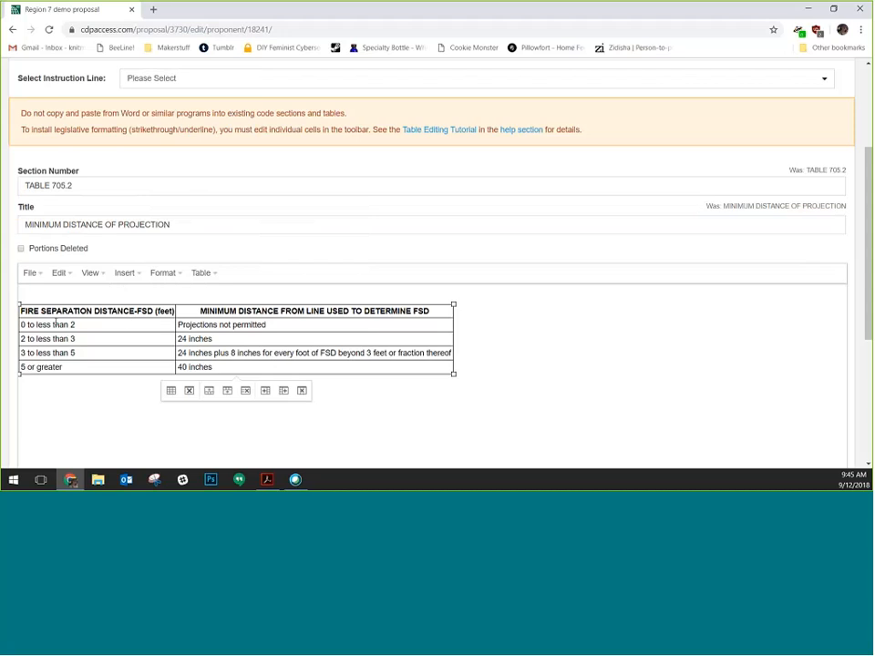
pyautogui.click(153, 273)
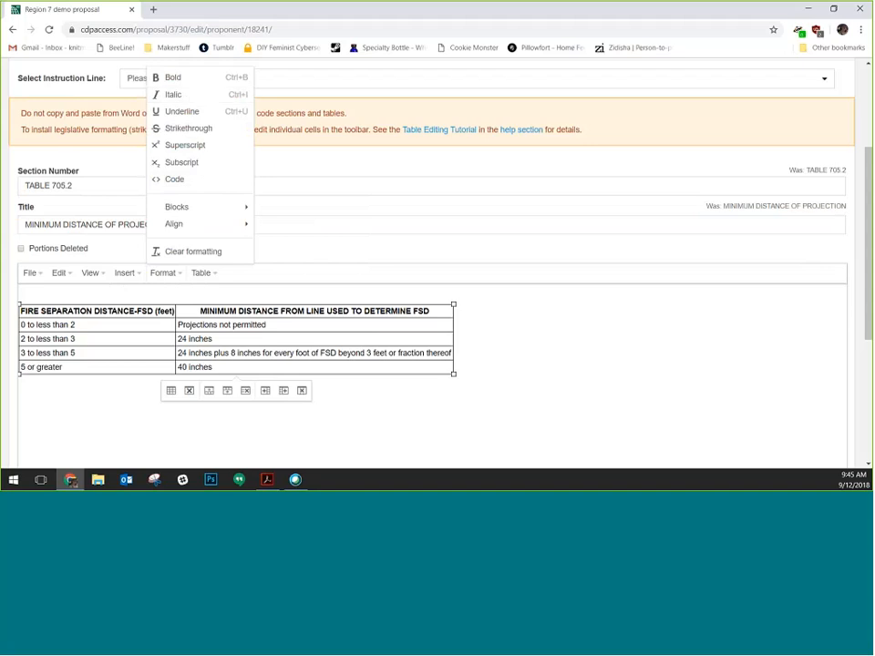
pyautogui.press('Escape')
pyautogui.click(289, 341)
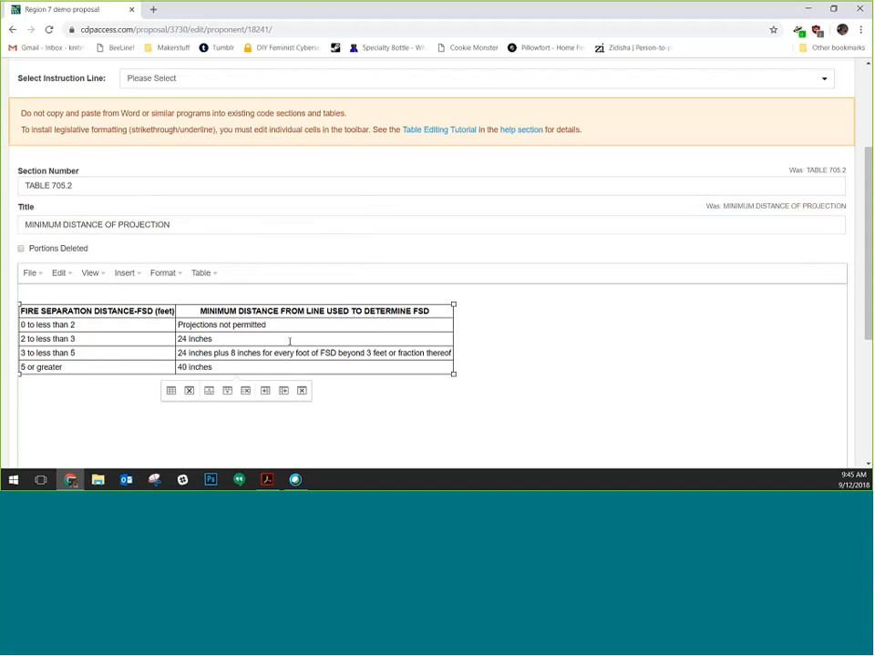
pyautogui.click(320, 339)
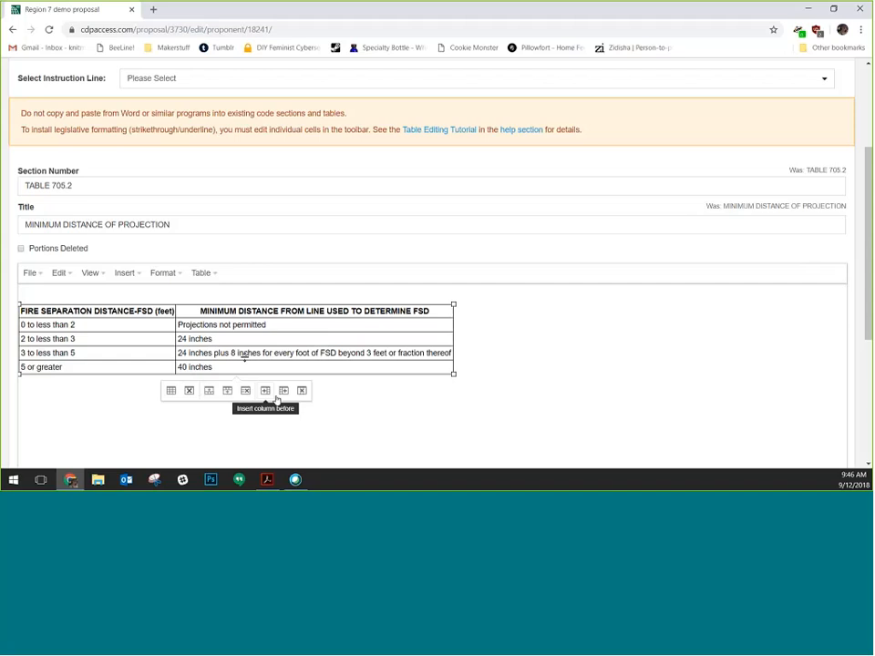
pyautogui.click(178, 275)
pyautogui.click(204, 274)
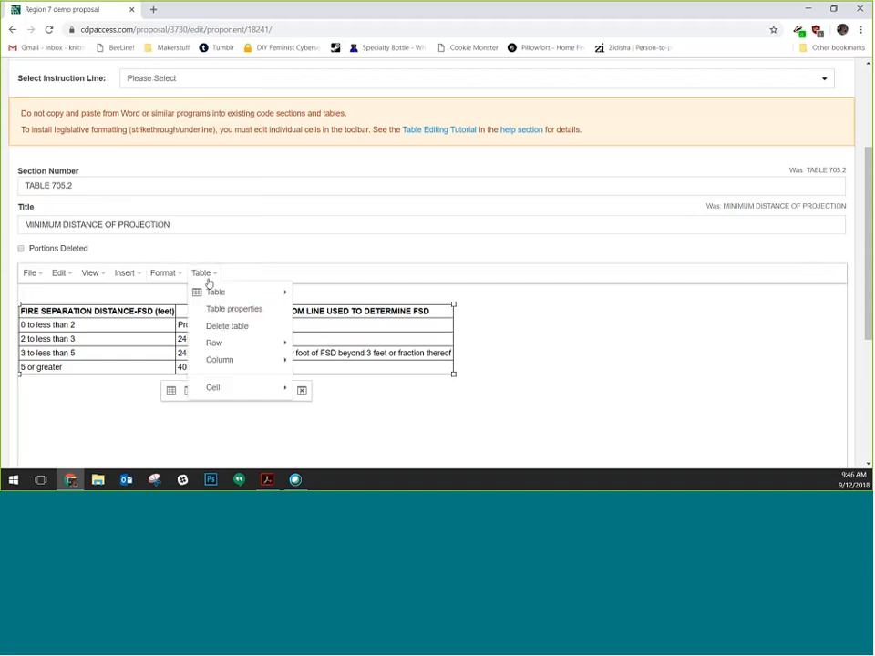
pyautogui.moveTo(241, 395)
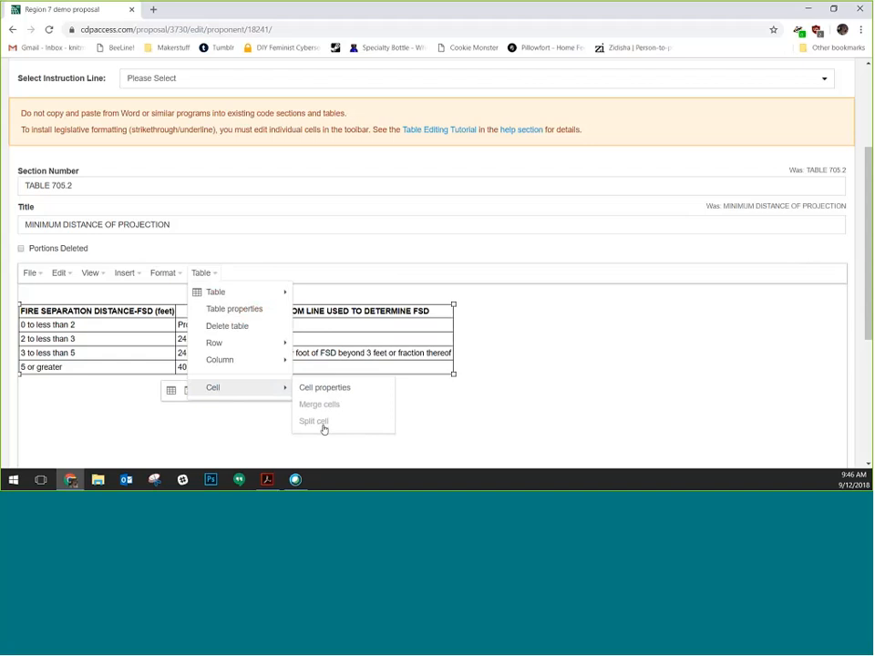
pyautogui.click(552, 241)
pyautogui.scroll(2, 437, 174)
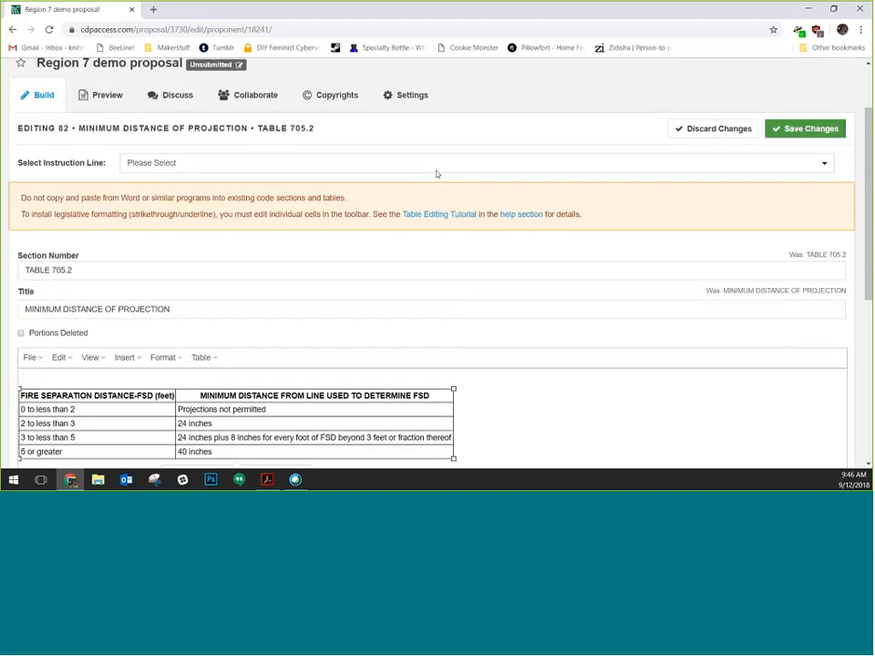
pyautogui.scroll(1, 436, 175)
pyautogui.click(208, 190)
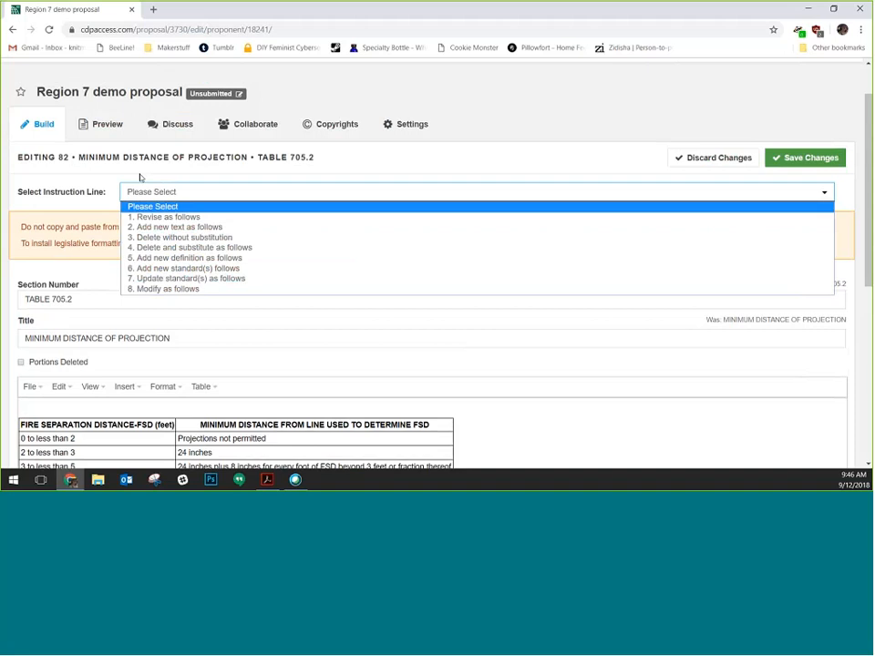
pyautogui.click(455, 177)
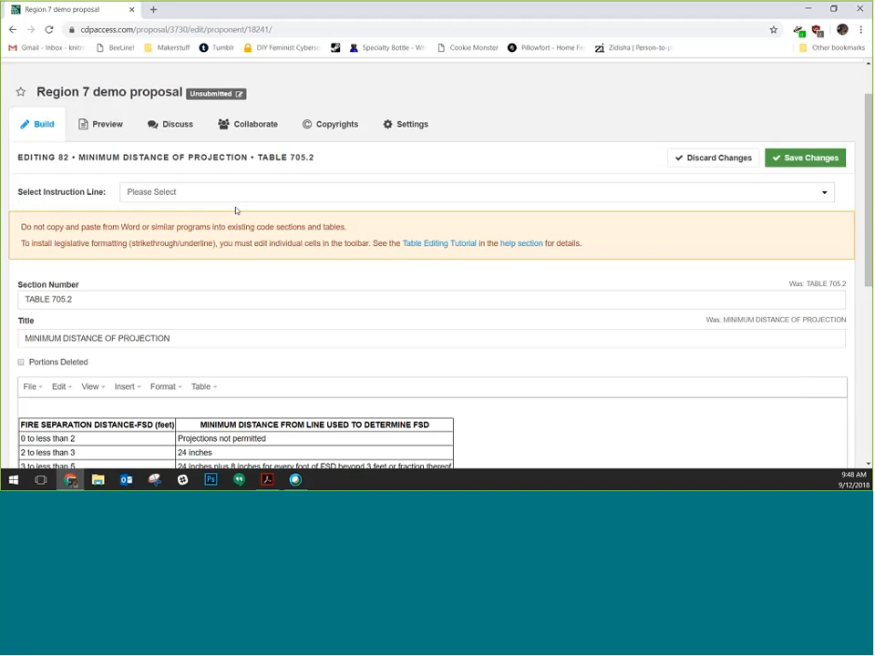
# Save the edits to Table 705.2 Minimum Distance of Projection
pyautogui.click(814, 160)
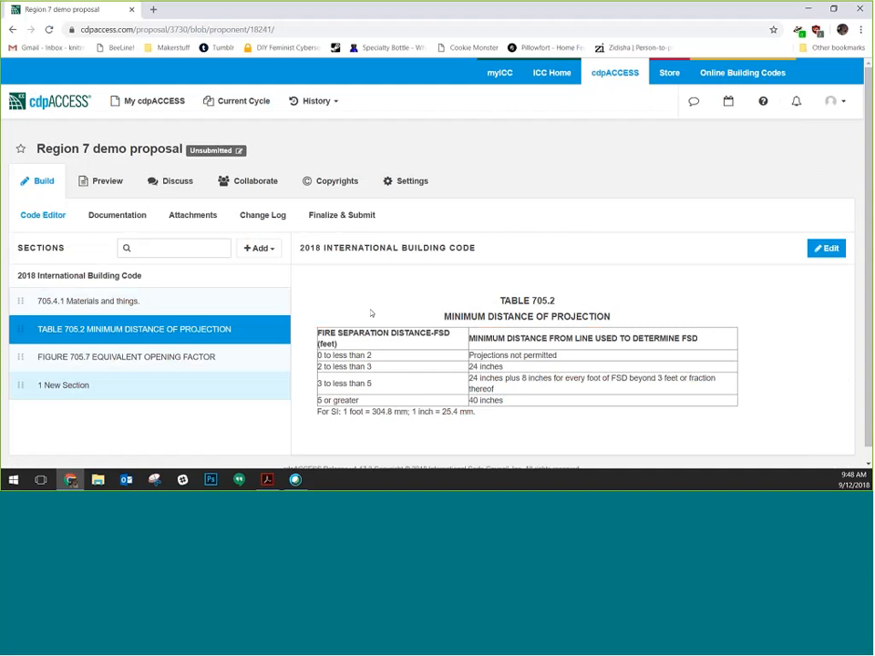
# Open Figure 705.7 Equivalent Opening Factor and scroll down to its graph and SI conversion note
pyautogui.click(158, 358)
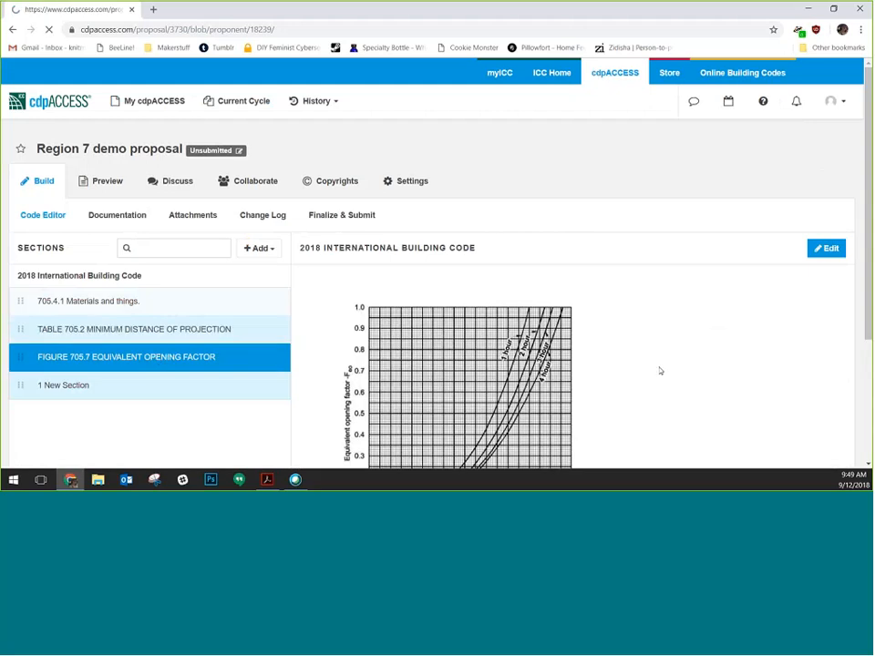
pyautogui.scroll(-3, 660, 369)
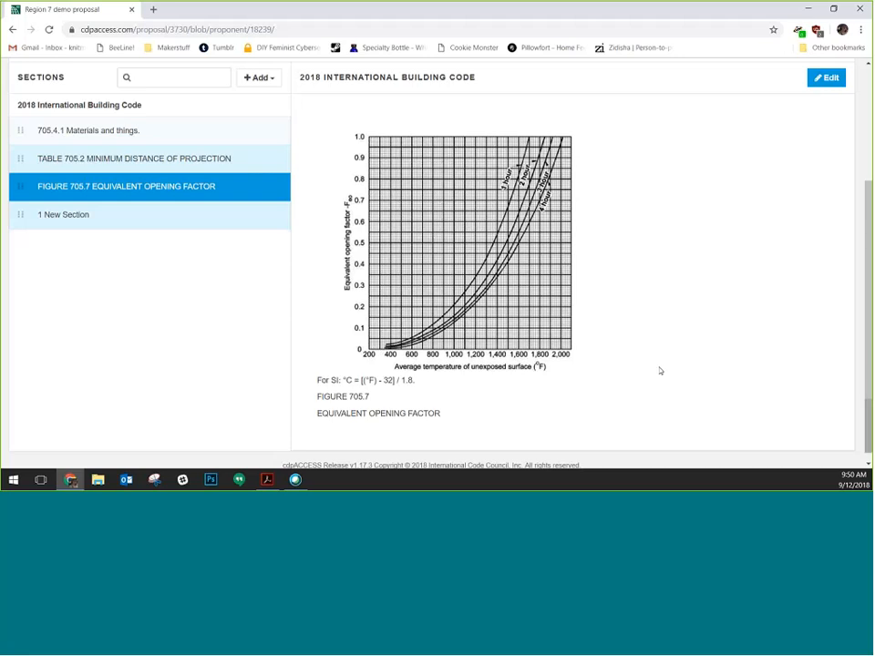
pyautogui.click(829, 79)
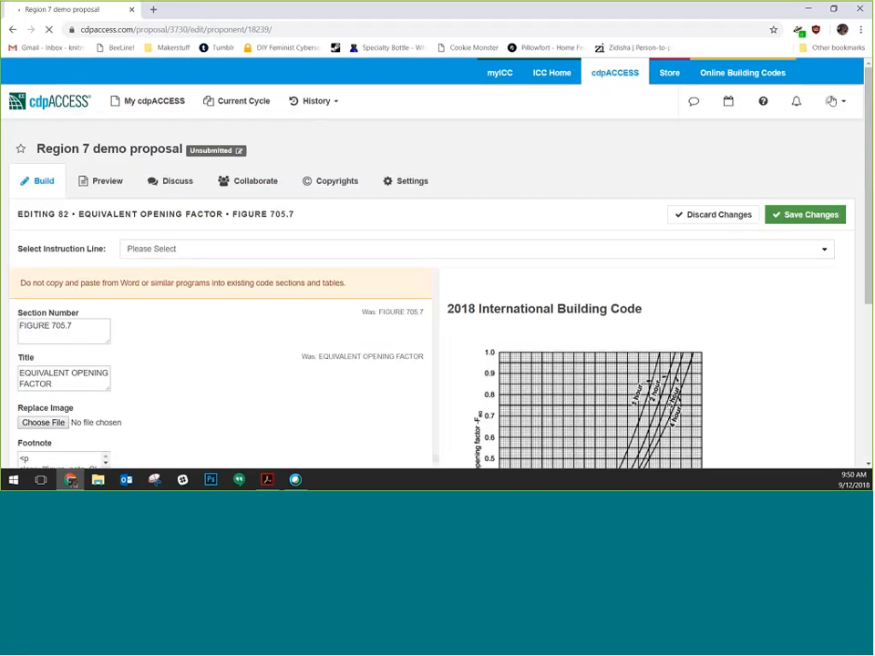
pyautogui.scroll(-3, 357, 322)
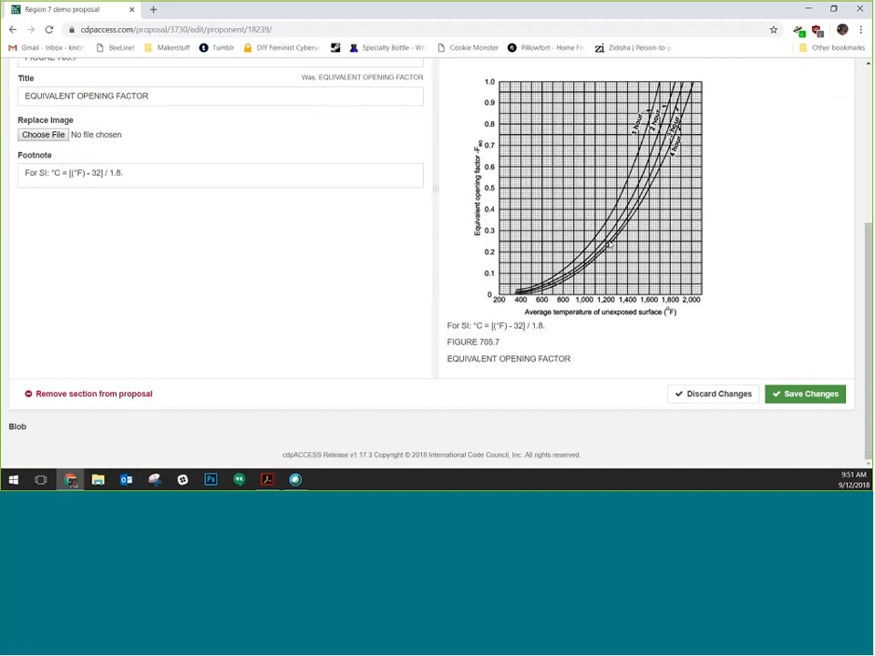
pyautogui.scroll(4, 721, 117)
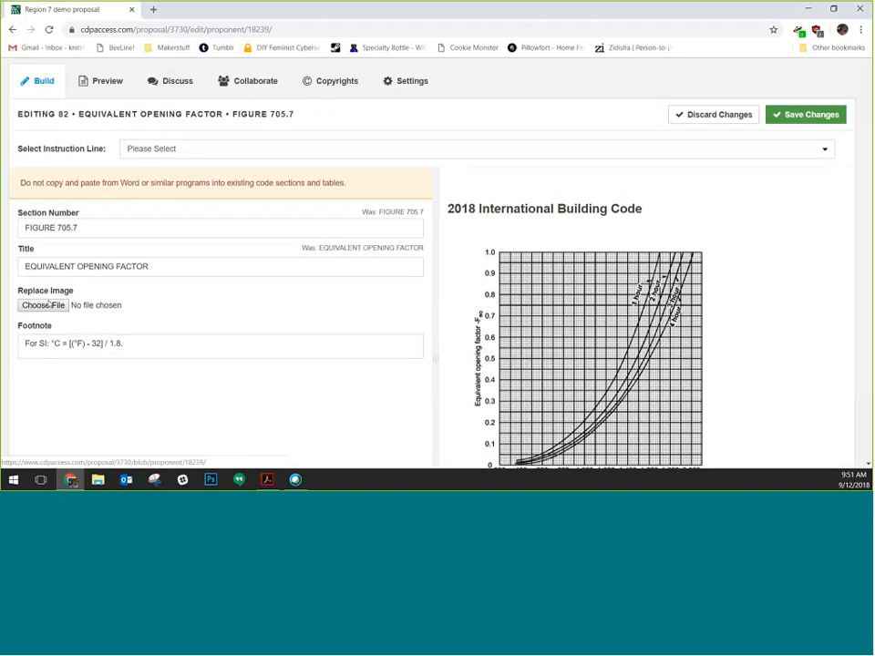
pyautogui.click(719, 115)
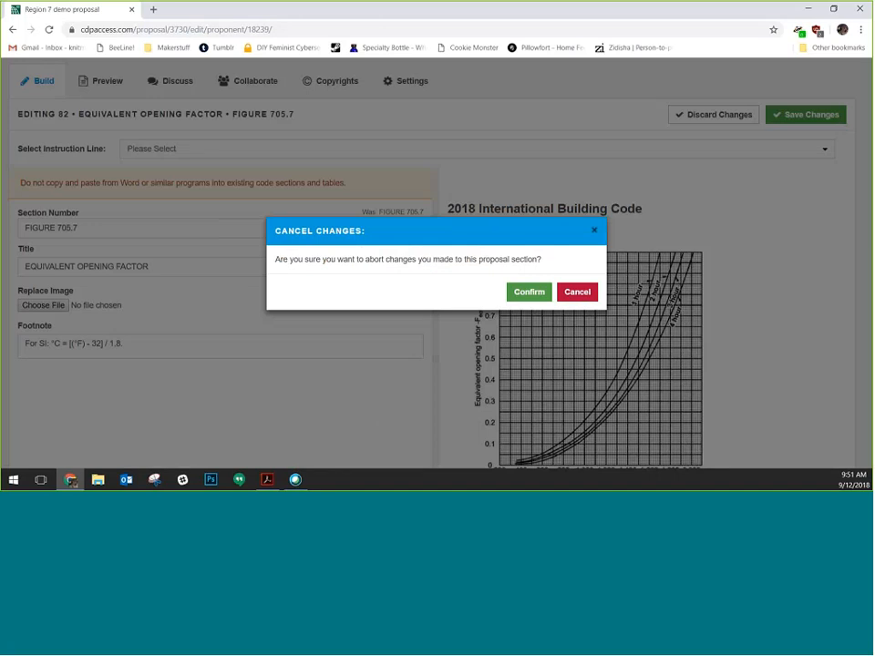
pyautogui.click(529, 292)
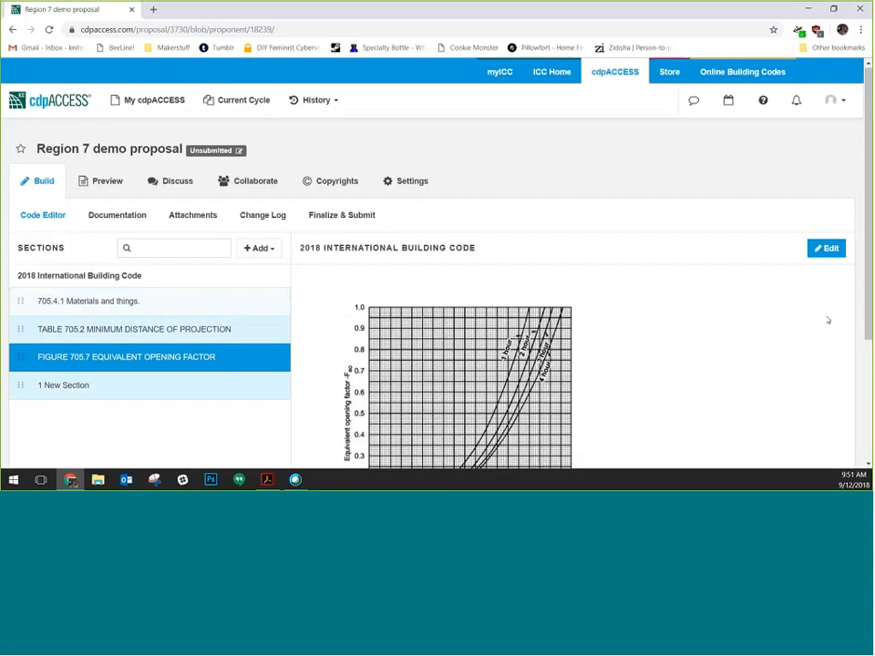
pyautogui.scroll(-4, 56, 210)
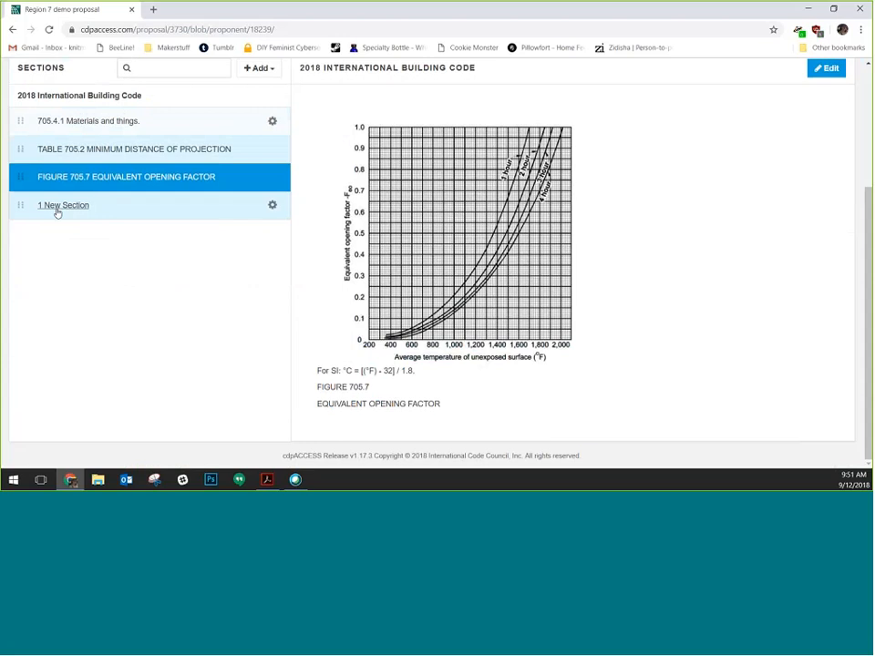
# Edit 1 New Section so its body reads 'New Content Here'
pyautogui.click(56, 209)
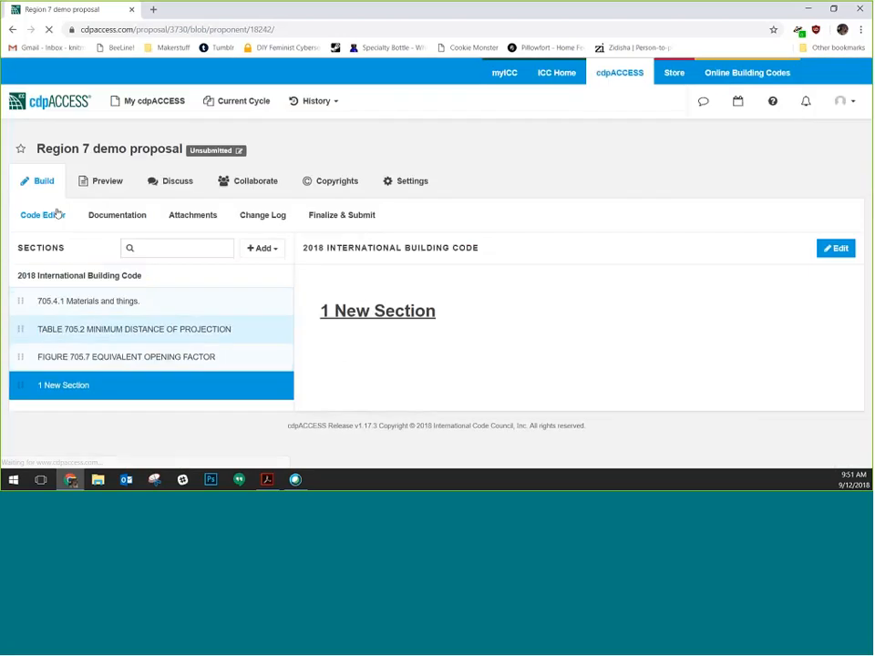
pyautogui.click(837, 249)
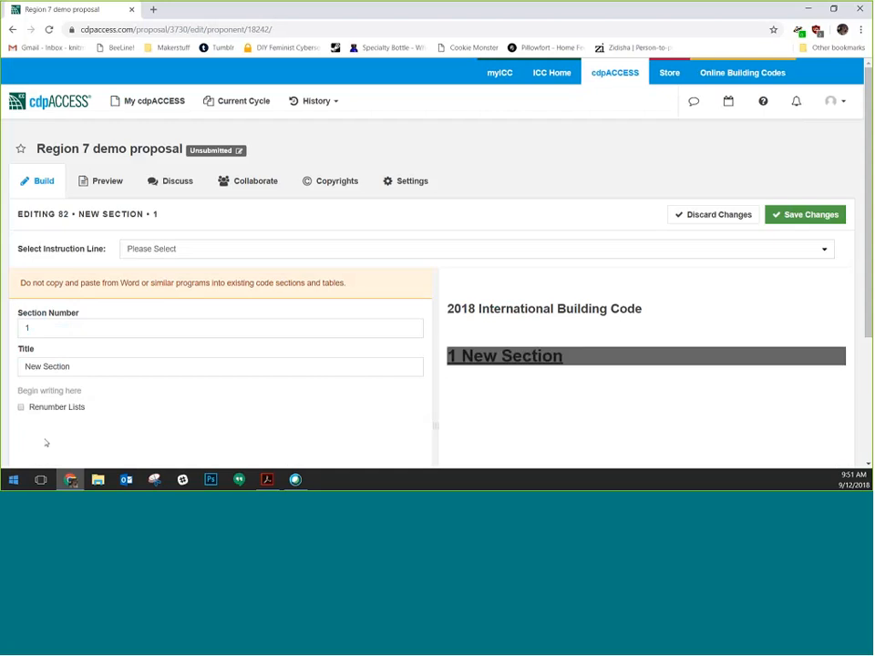
pyautogui.click(77, 392)
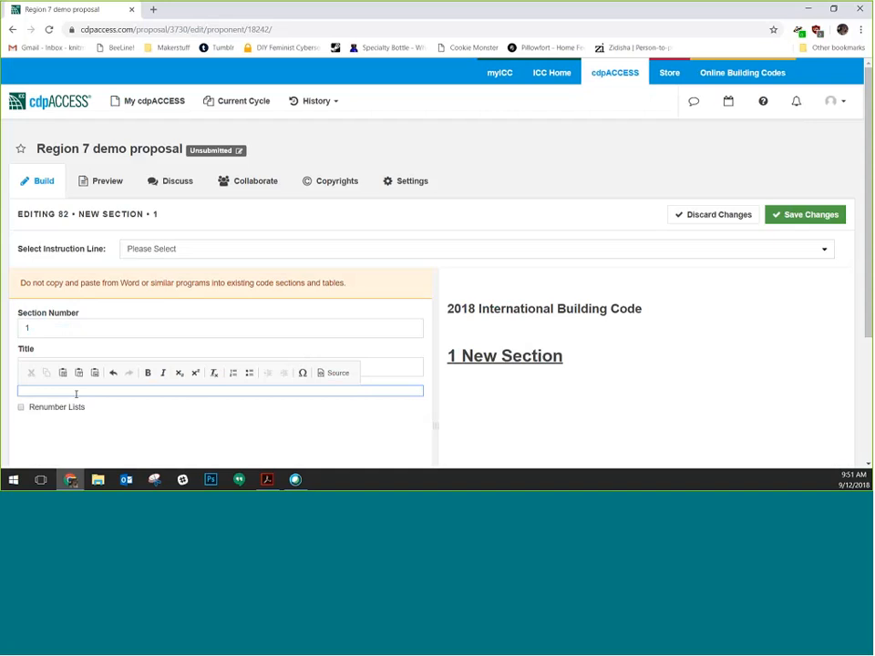
pyautogui.write('New Content Here.')
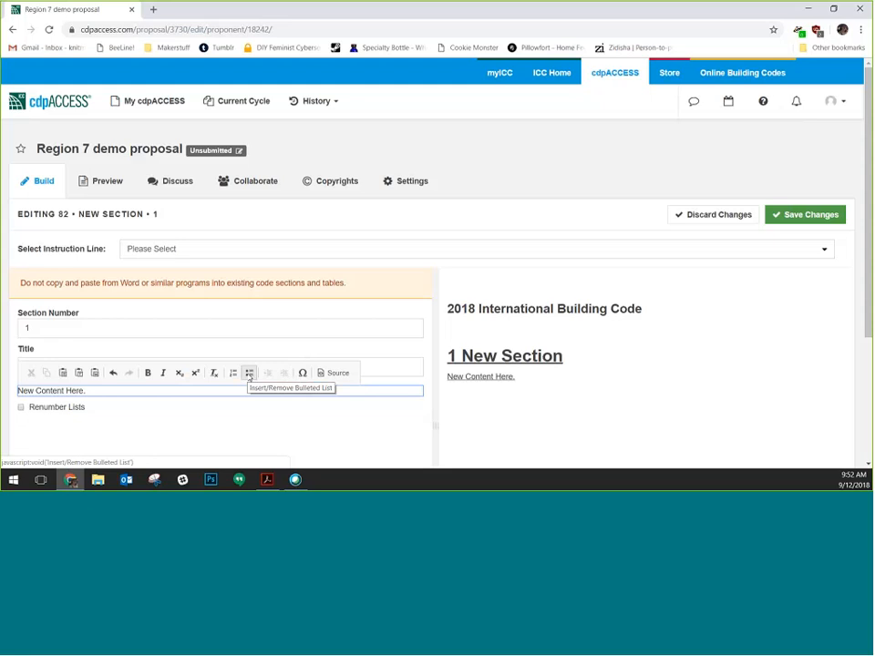
pyautogui.click(301, 373)
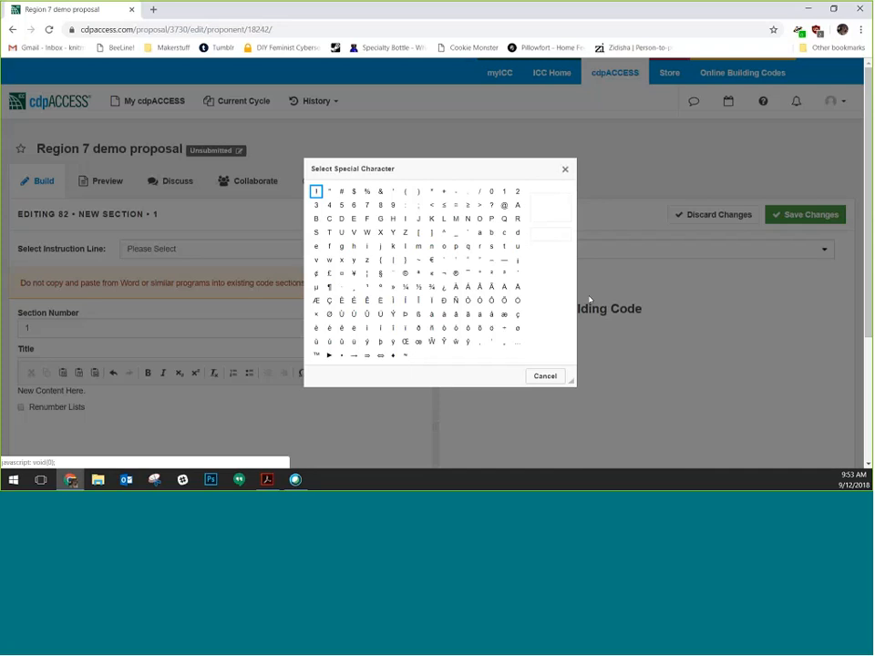
pyautogui.click(565, 171)
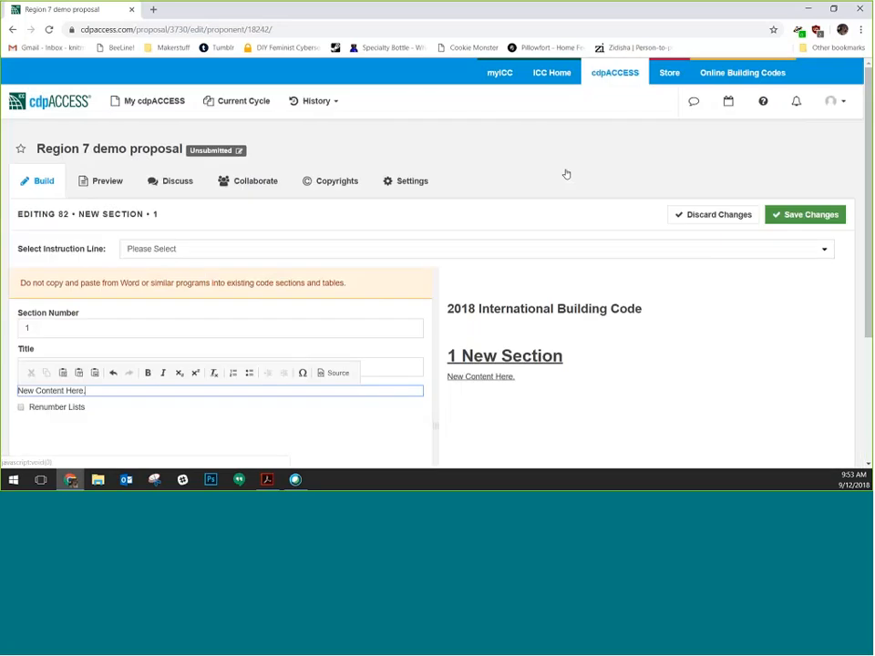
# Save the new section's body text and preview the whole proposal, selecting its title
pyautogui.click(806, 215)
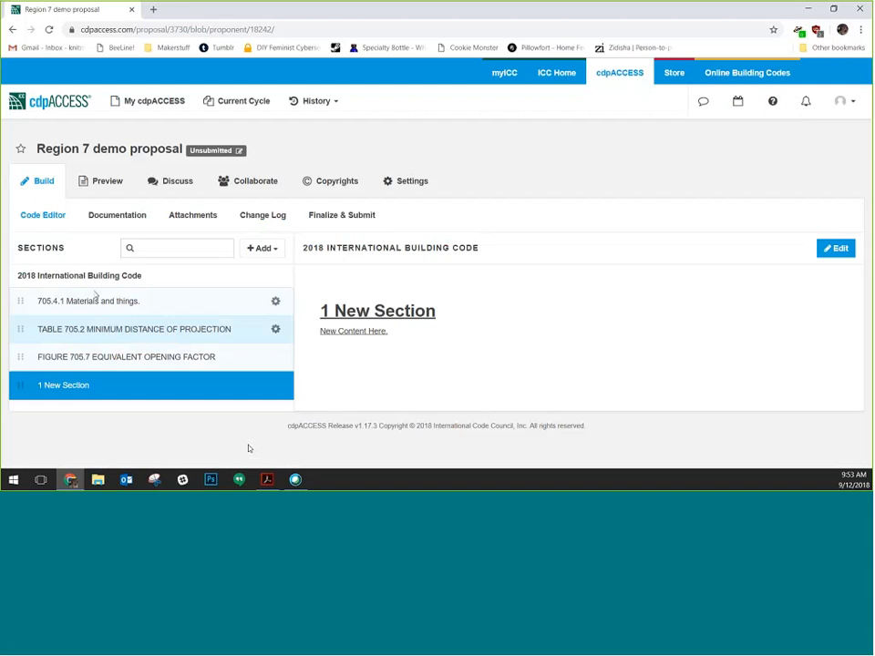
pyautogui.click(106, 182)
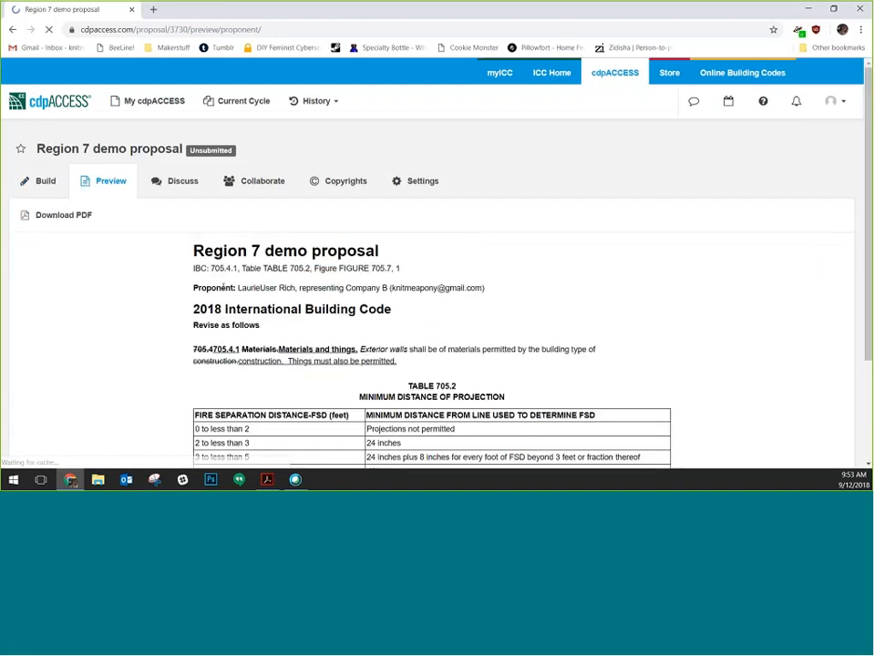
pyautogui.moveTo(191, 252); pyautogui.dragTo(388, 251)
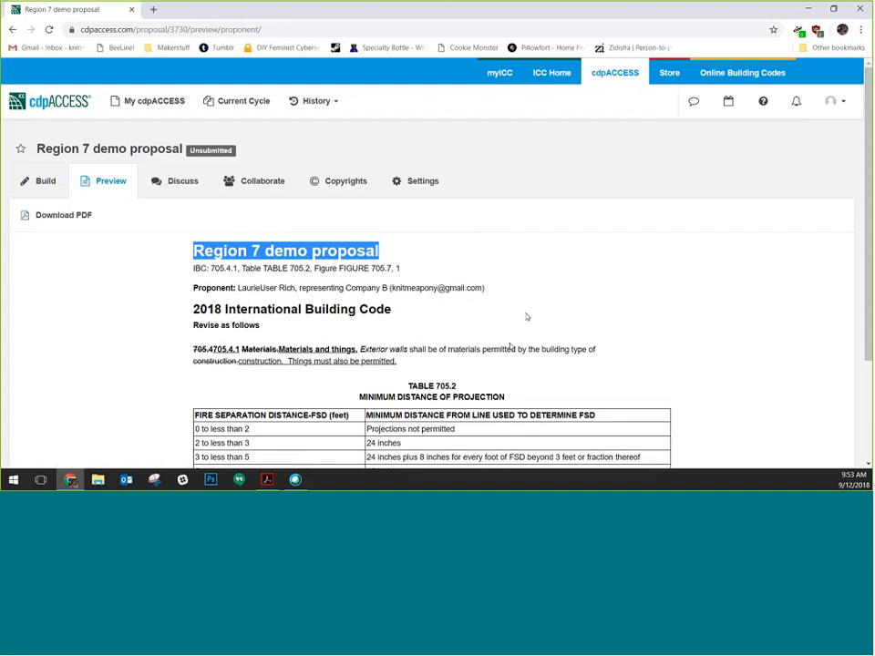
pyautogui.scroll(-1, 526, 317)
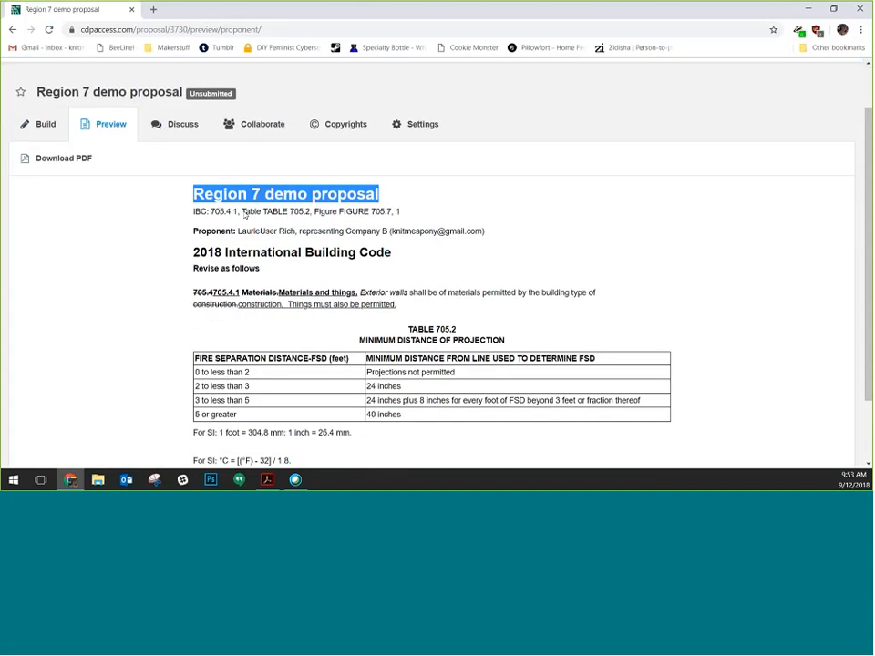
# Look over the preview's code references and Proponent lines, then return to the Build view
pyautogui.moveTo(192, 212); pyautogui.dragTo(409, 212)
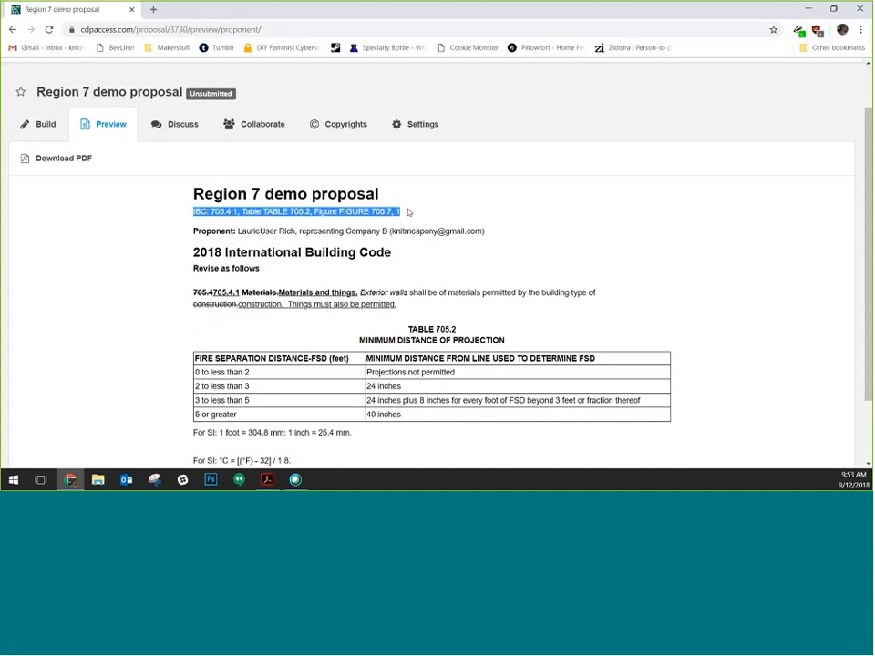
pyautogui.click(412, 214)
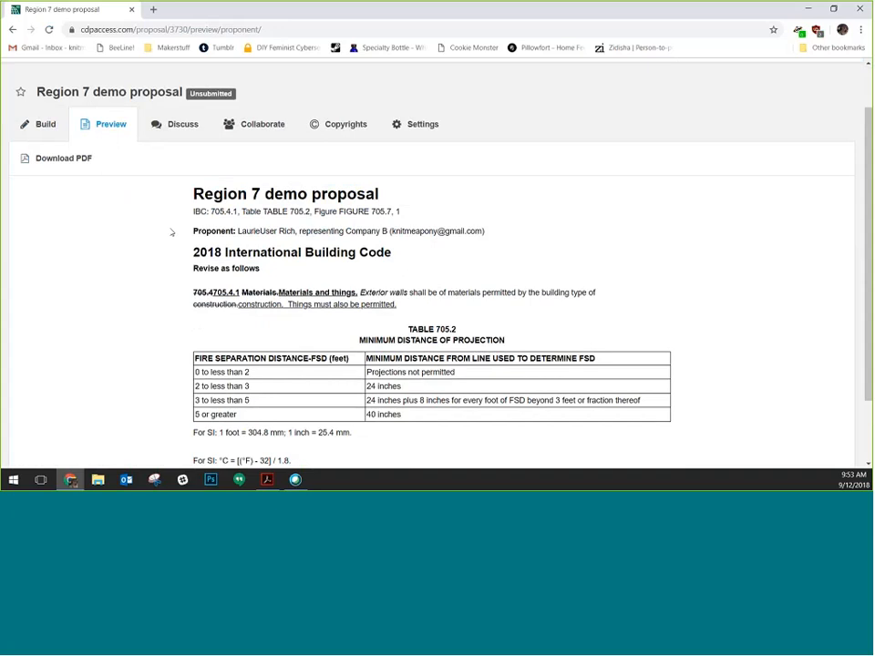
pyautogui.moveTo(172, 233); pyautogui.dragTo(613, 227)
pyautogui.scroll(-2, 614, 227)
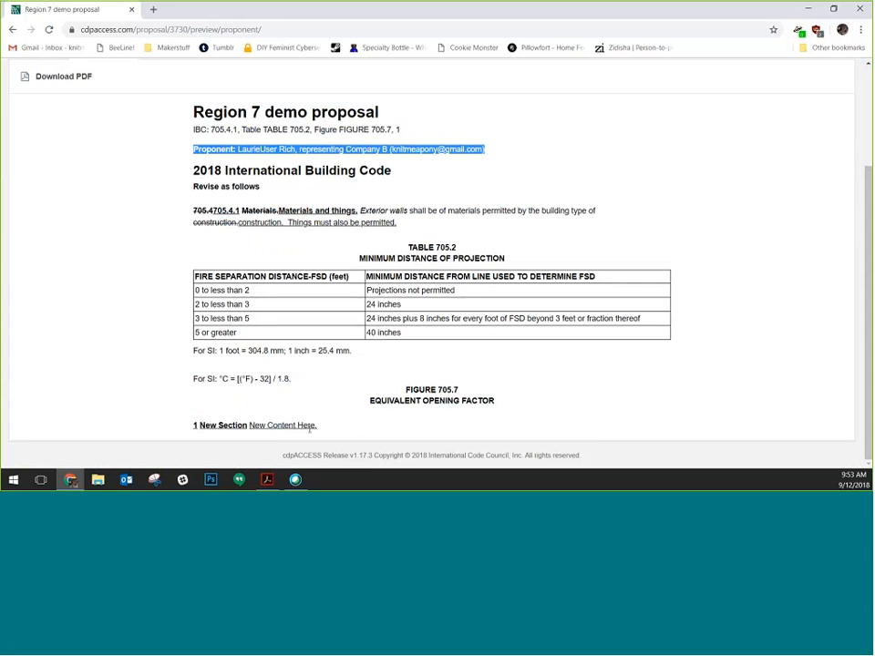
pyautogui.scroll(3, 314, 424)
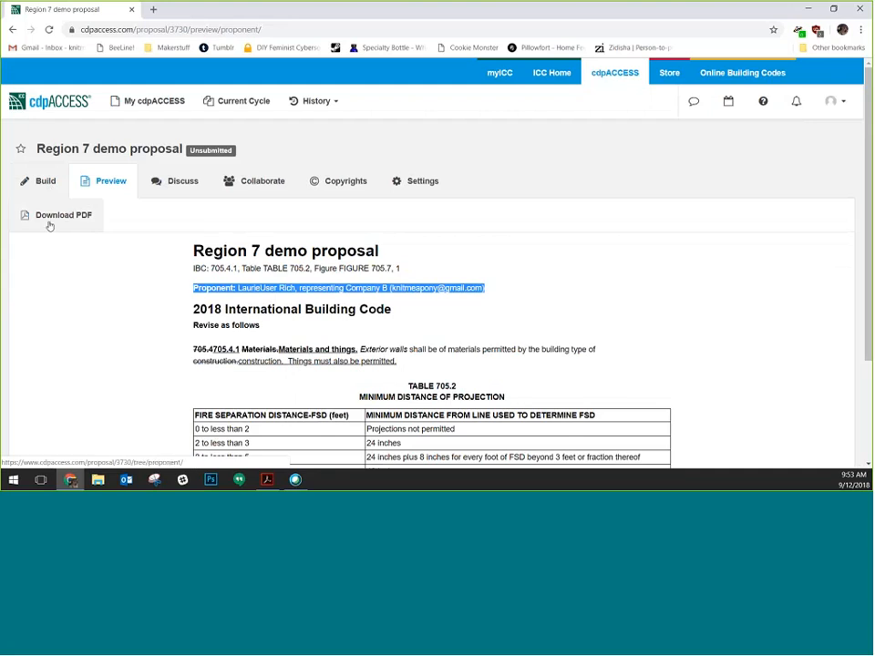
pyautogui.click(28, 189)
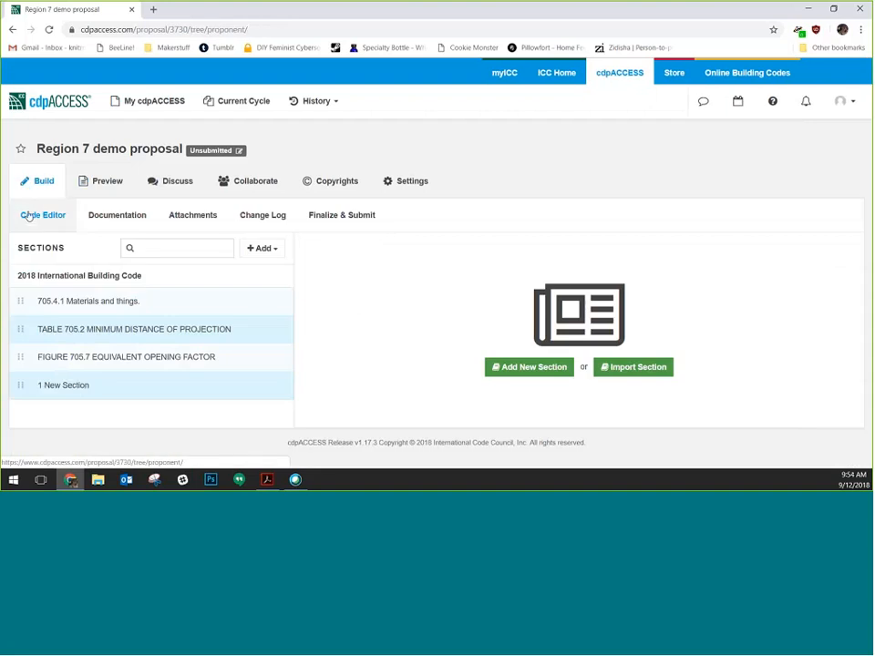
# Go to the Documentation sub-tab and open the Reason Statement editor
pyautogui.click(145, 219)
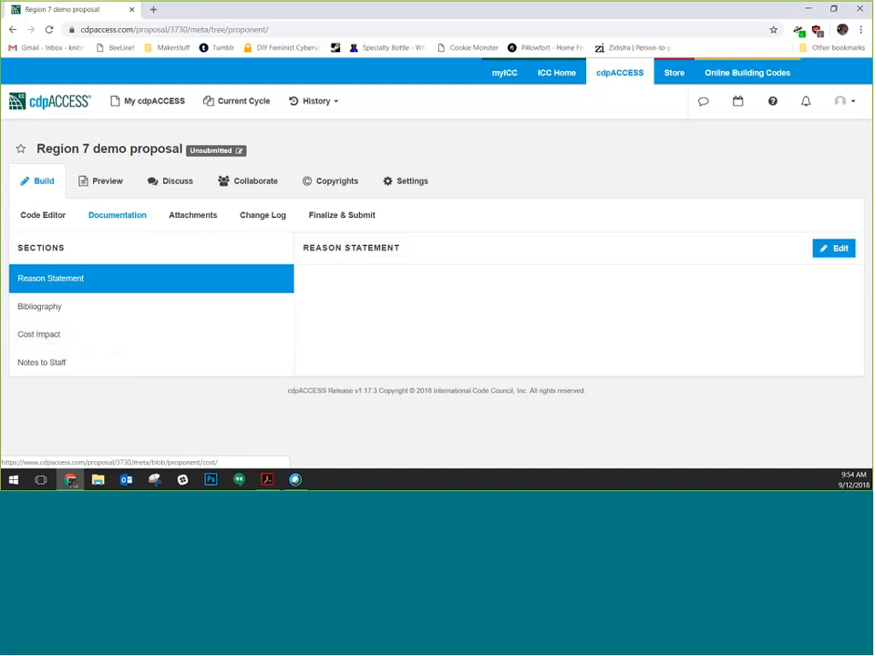
pyautogui.click(843, 249)
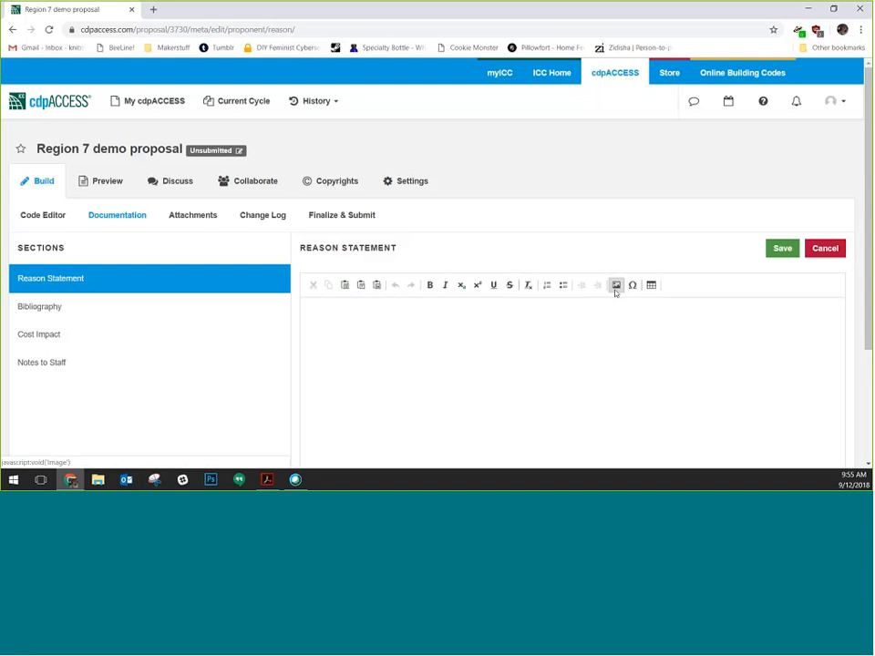
# Save the Reason Statement 'Things were previously excluded, this fixes that.', then go to Cost Impact
pyautogui.write('Things were previously excluded, this f')
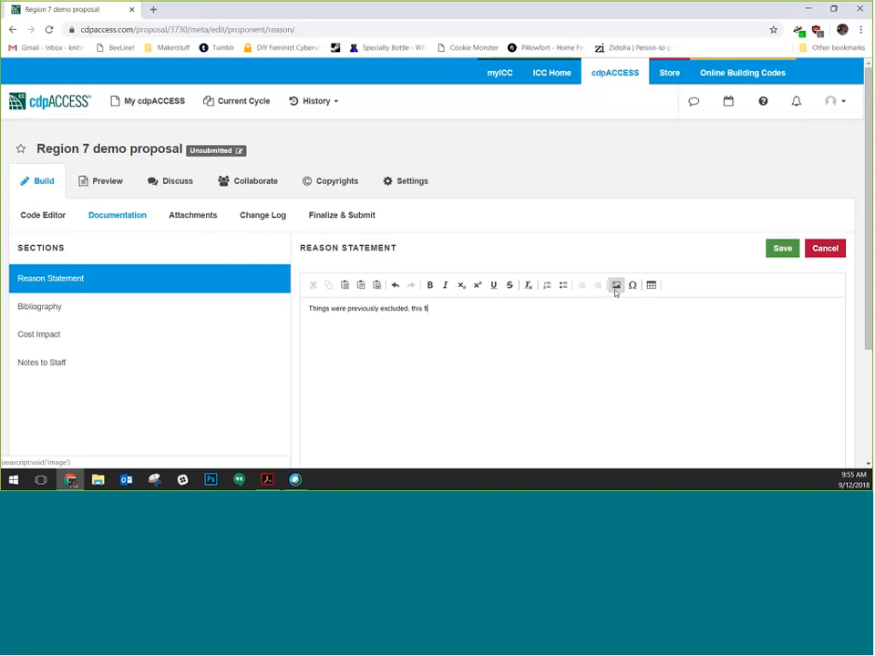
pyautogui.write('ixes that.')
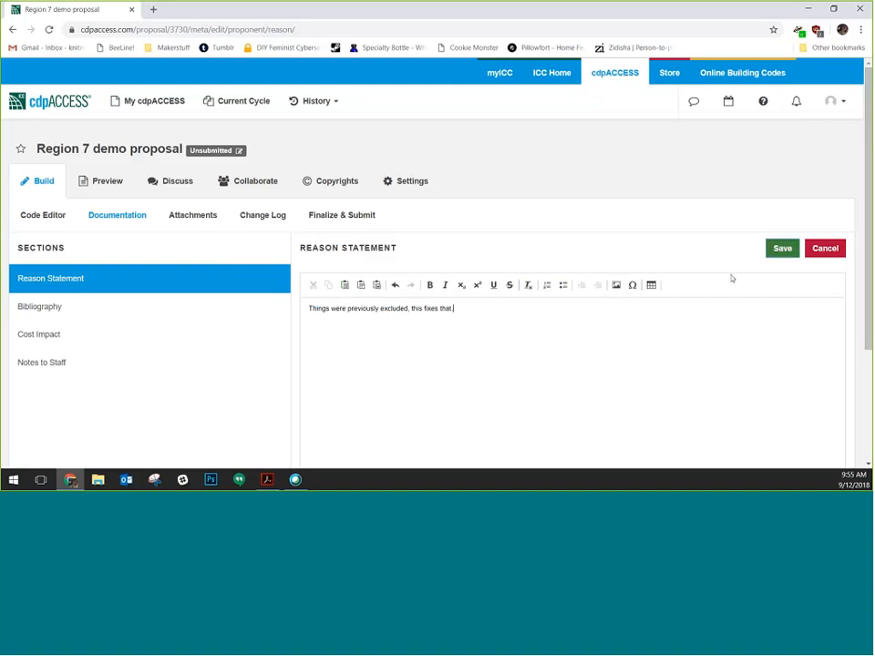
pyautogui.click(782, 248)
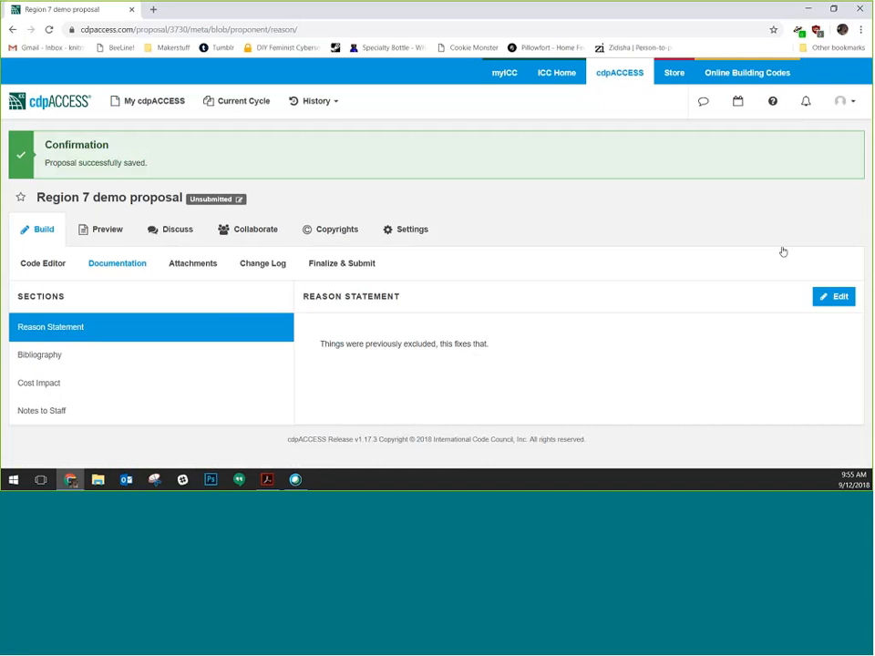
pyautogui.click(80, 384)
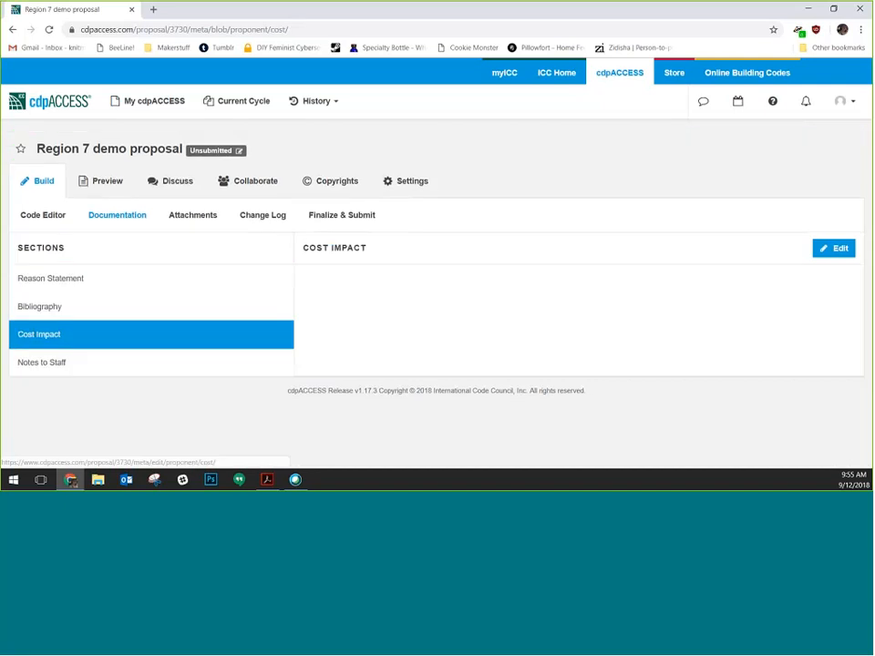
# Save Cost Impact as 'will not increase or decrease the cost of construction', noting builders choose materials
pyautogui.click(833, 249)
pyautogui.click(408, 296)
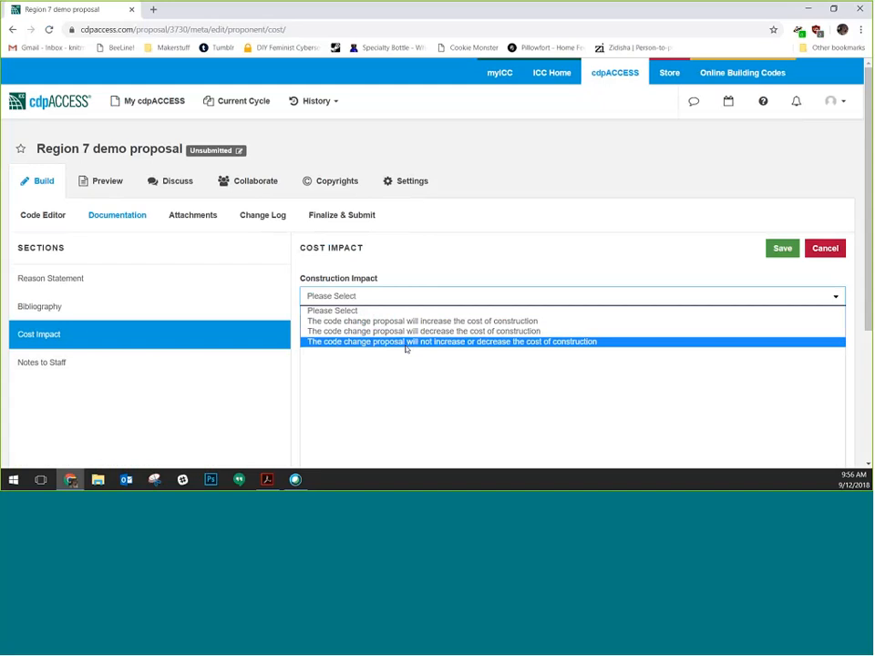
pyautogui.click(407, 342)
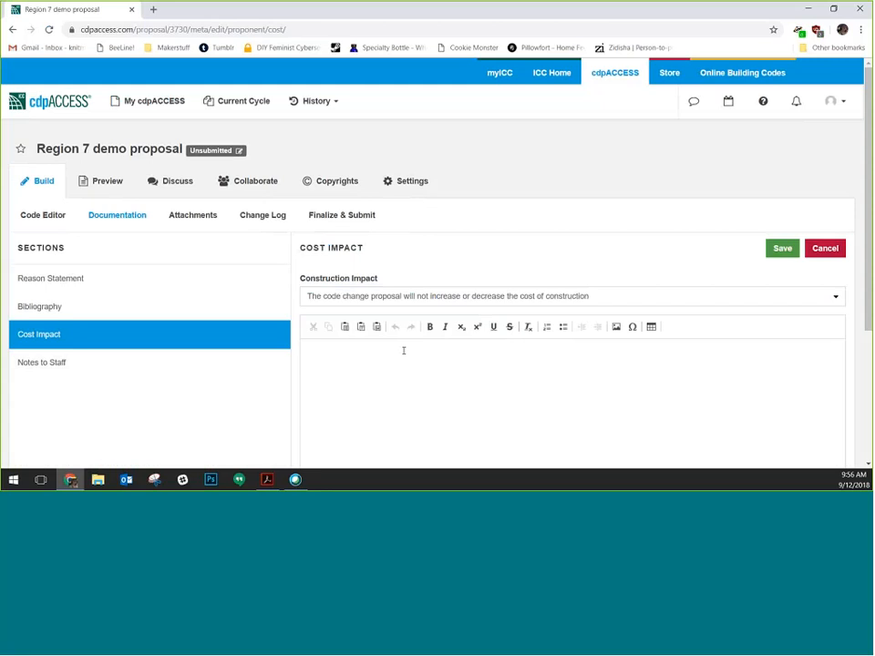
pyautogui.click(403, 350)
pyautogui.write('The choice of materials is up to the builder.')
pyautogui.write(' this just expla')
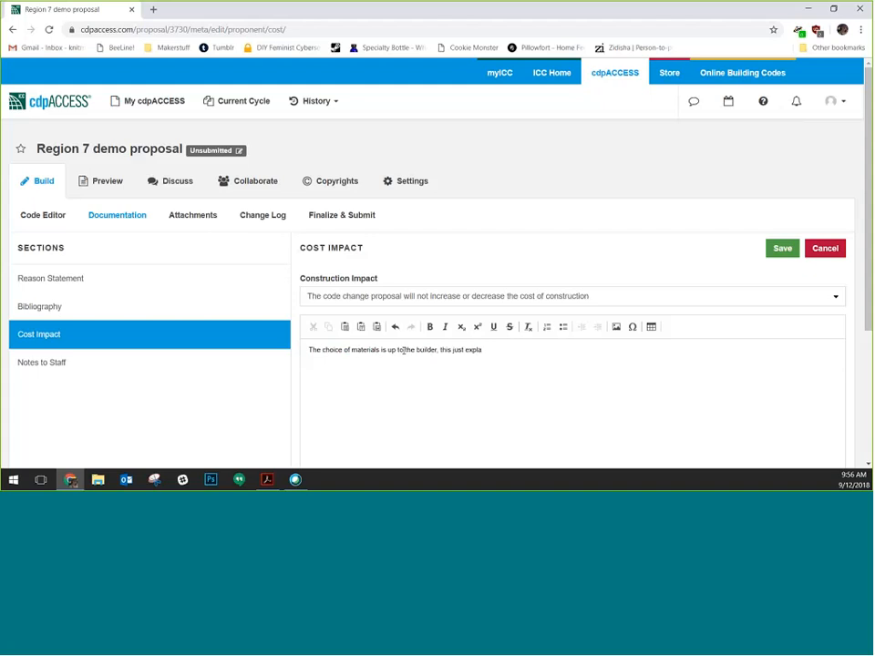
pyautogui.press('BackSpace')
pyautogui.press('BackSpace')
pyautogui.write('ands optoins')
pyautogui.press('BackSpace')
pyautogui.press('BackSpace')
pyautogui.press('BackSpace')
pyautogui.press('BackSpace')
pyautogui.write('ions')
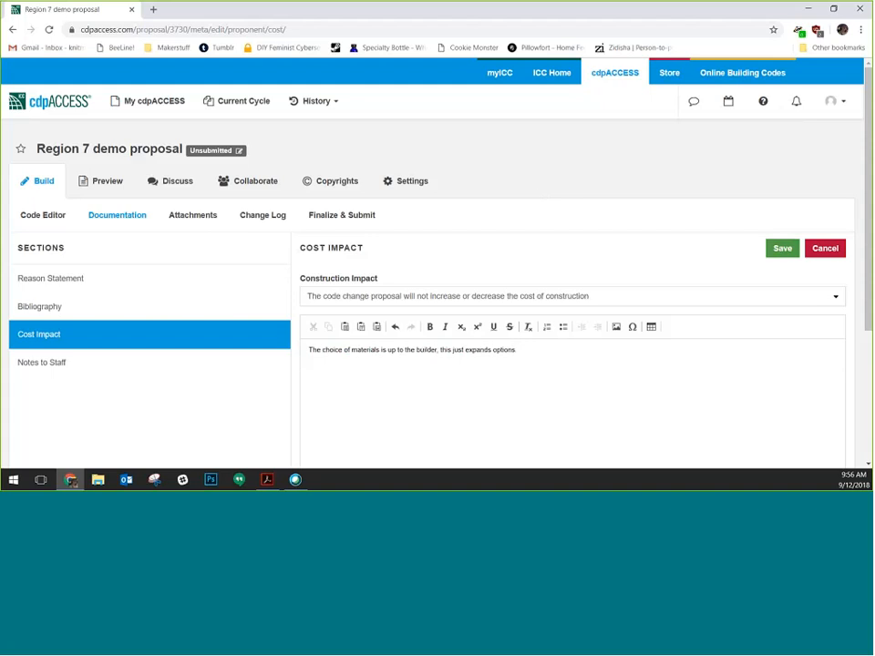
pyautogui.click(782, 248)
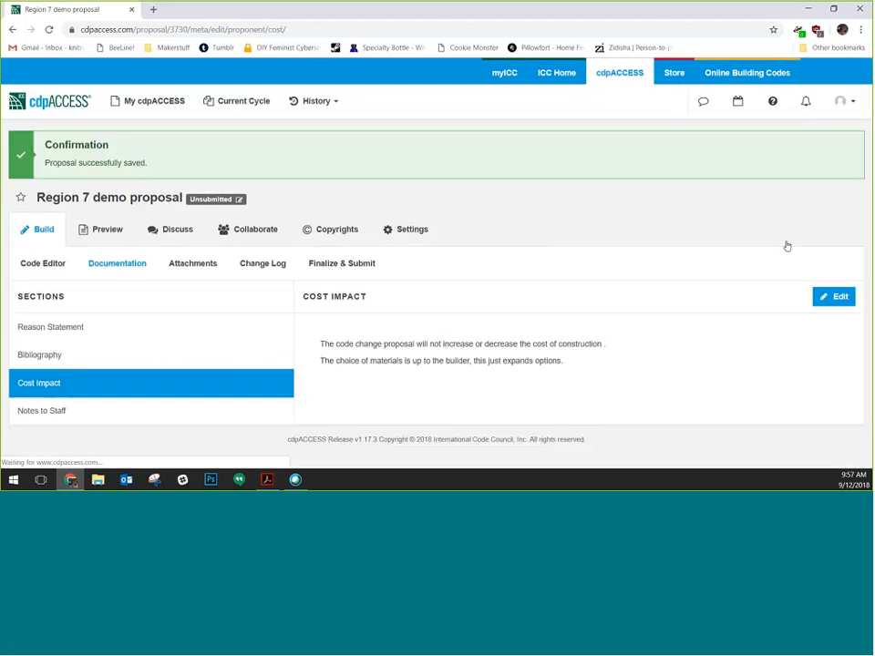
# Open the Bibliography editor, cancel it without adding anything, and switch to Notes to Staff
pyautogui.click(87, 357)
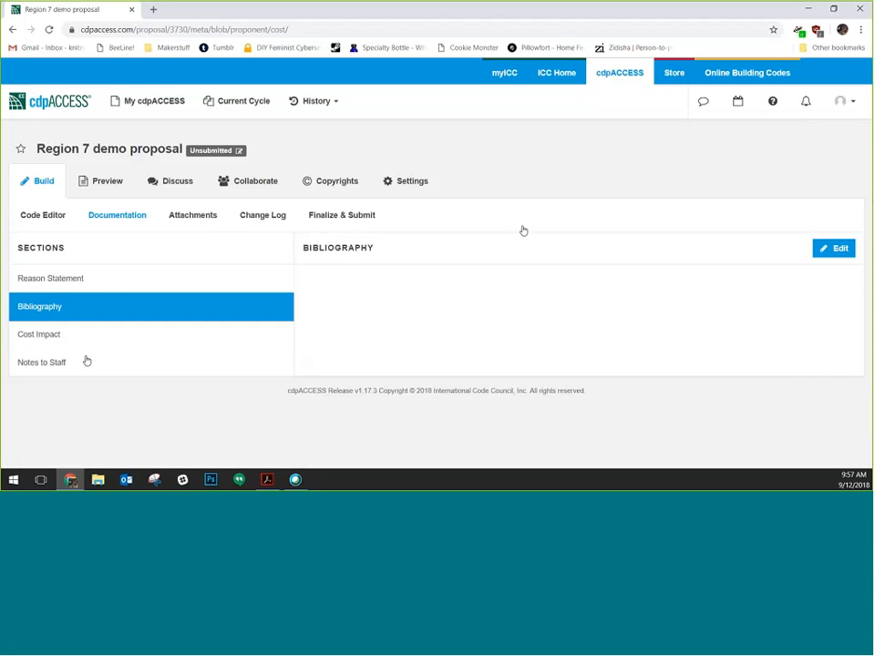
pyautogui.click(837, 256)
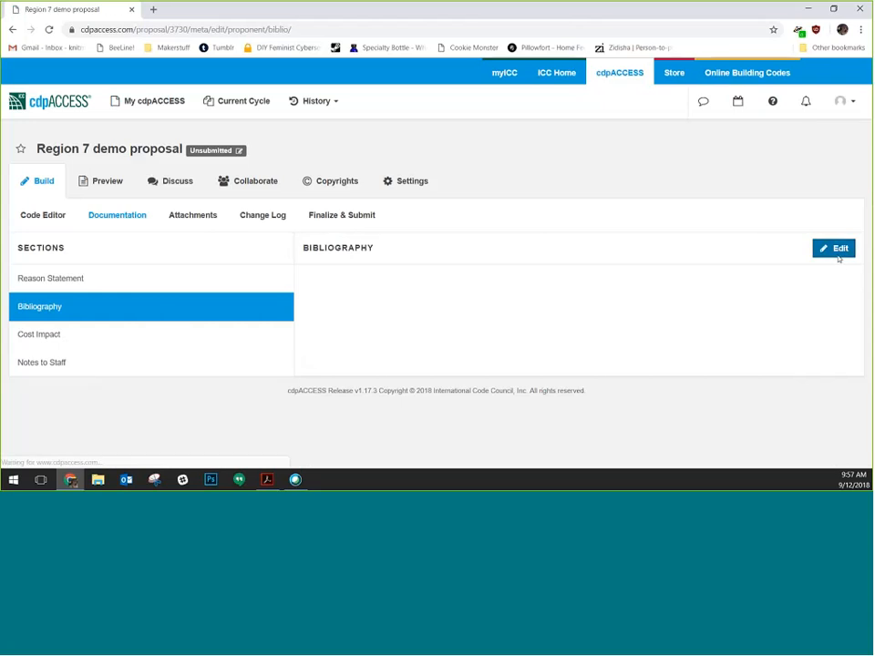
pyautogui.moveTo(441, 307); pyautogui.dragTo(299, 301)
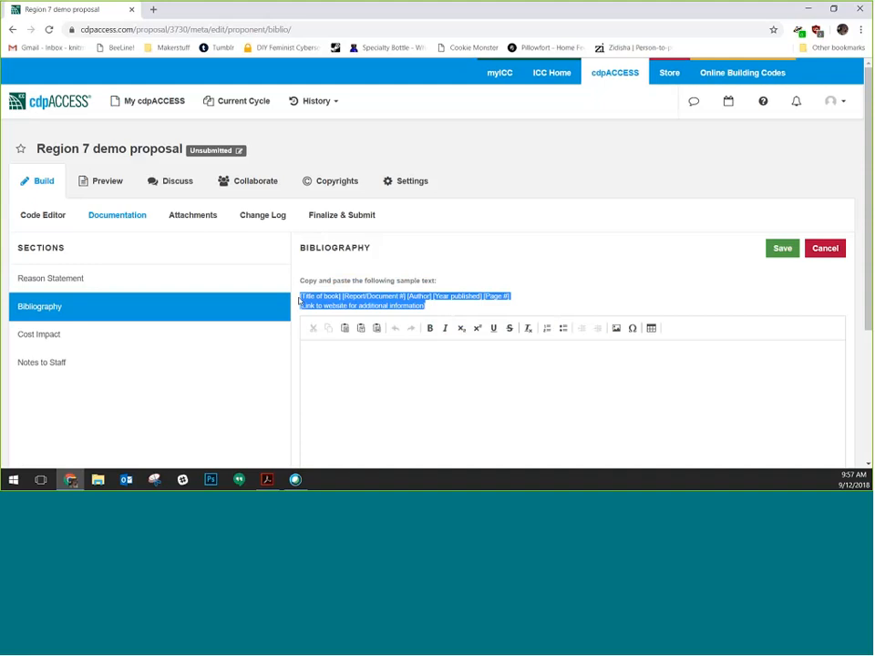
pyautogui.click(379, 366)
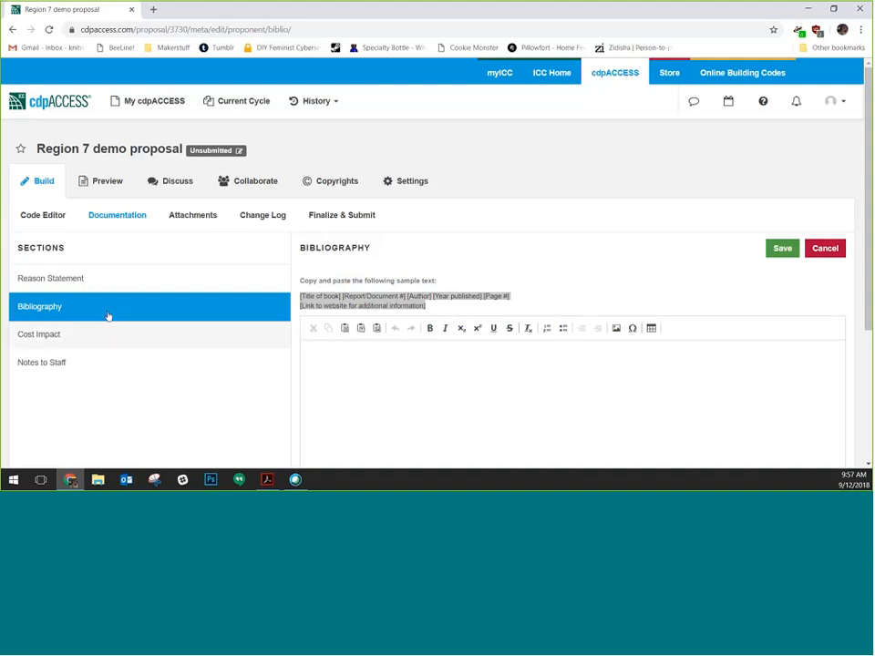
pyautogui.click(583, 272)
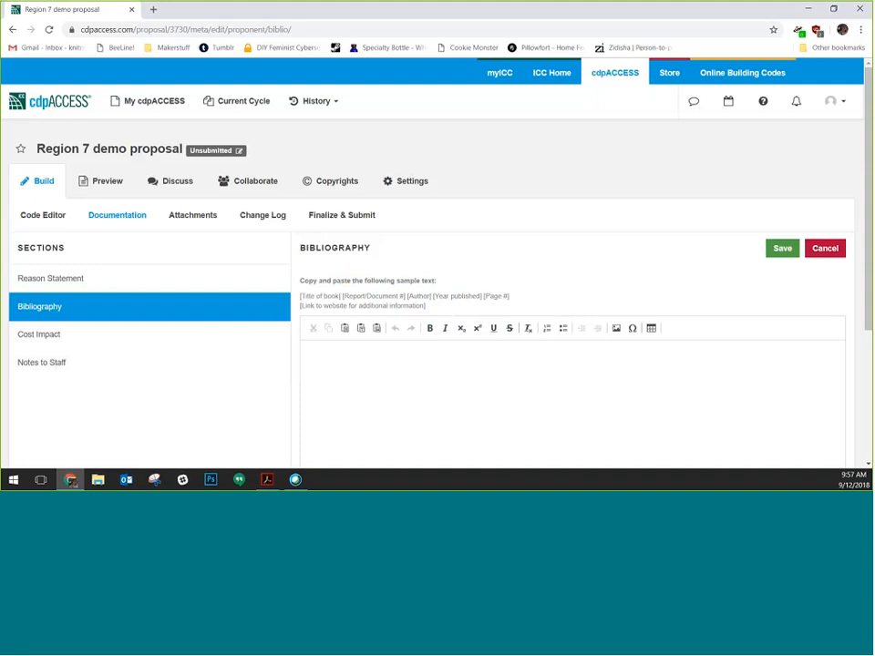
pyautogui.click(825, 249)
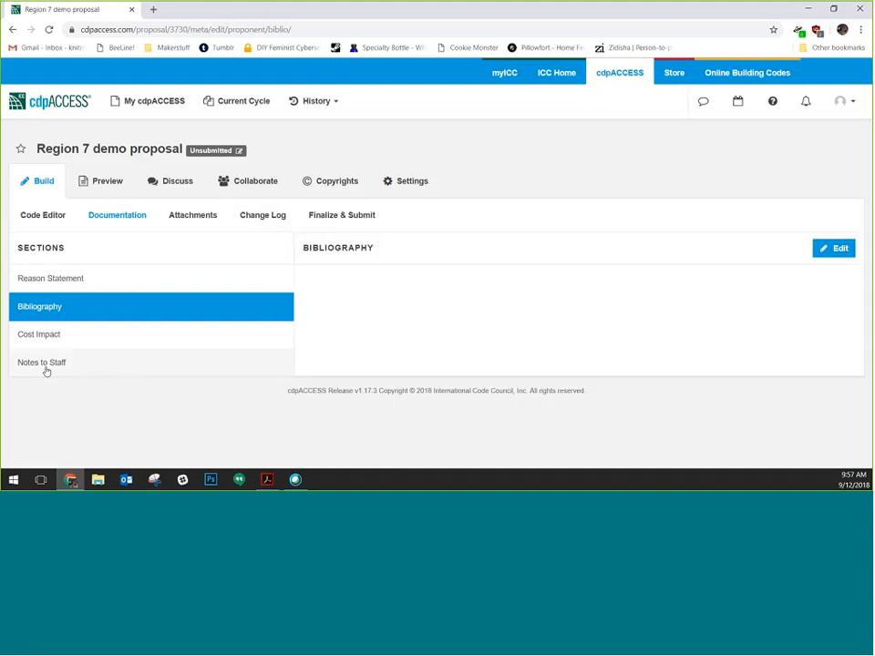
pyautogui.click(79, 362)
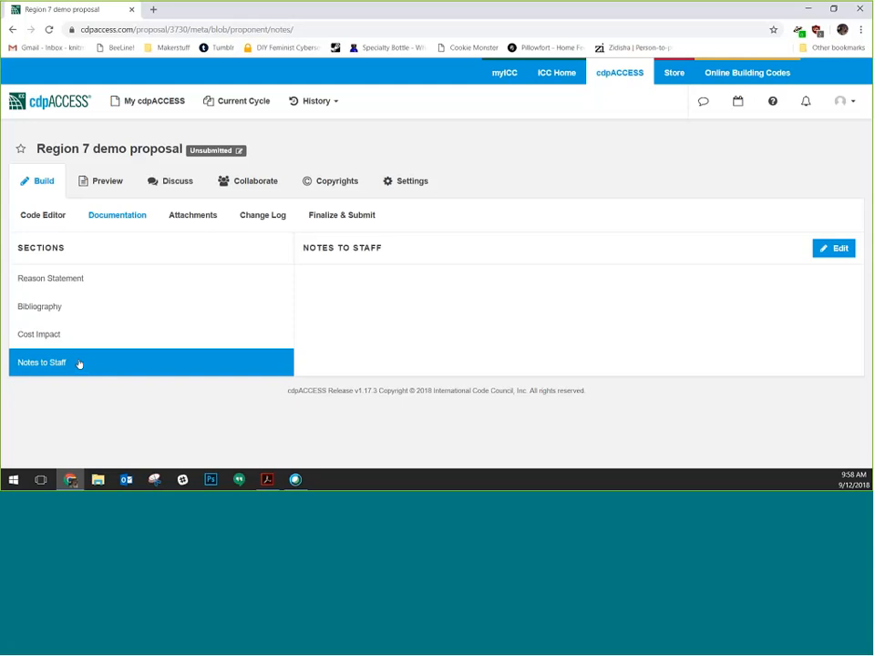
# Save the Notes to Staff text 'Please check code section and clean up markup.'
pyautogui.click(835, 249)
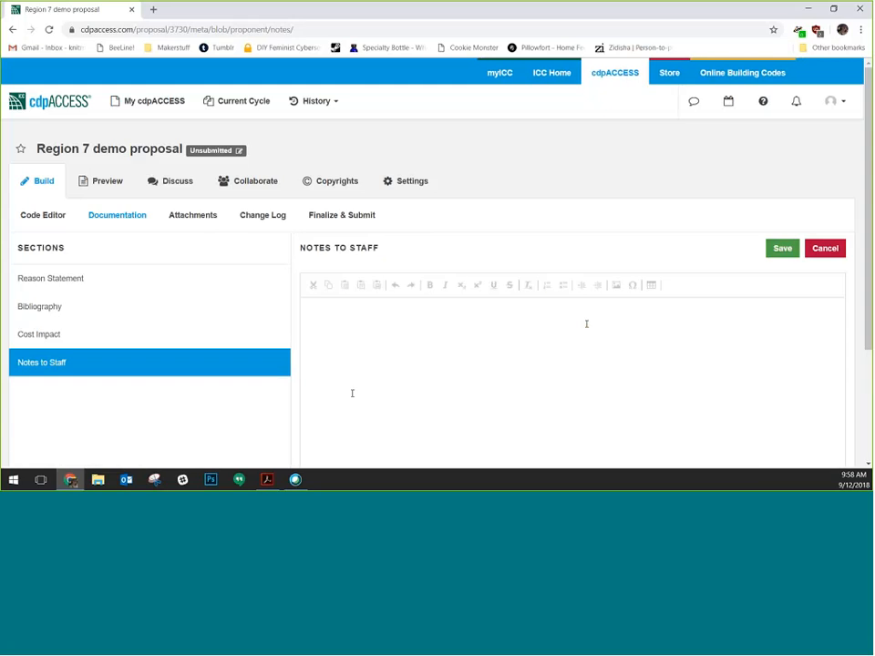
pyautogui.write('Plea')
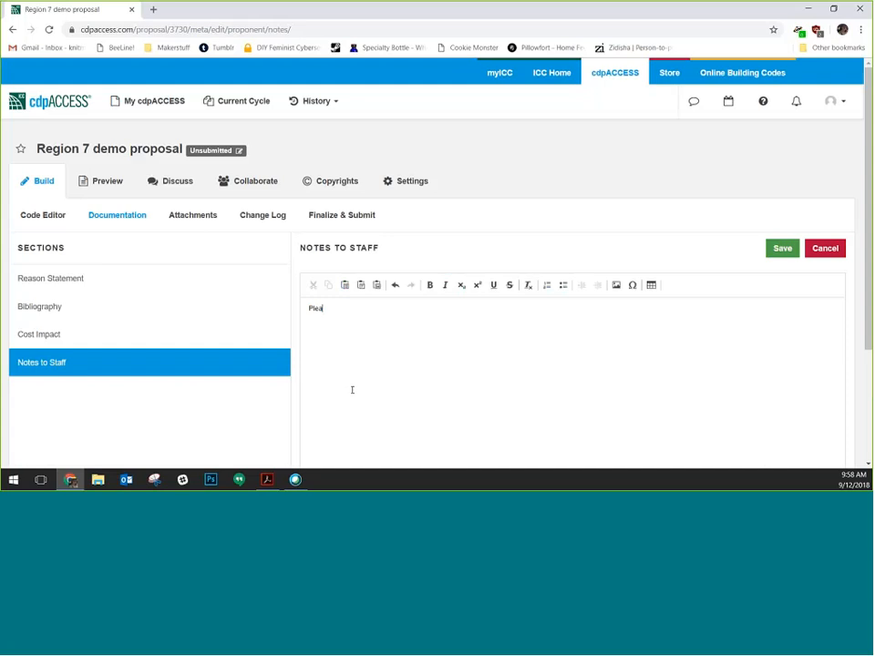
pyautogui.write('se check code section and clean up markups')
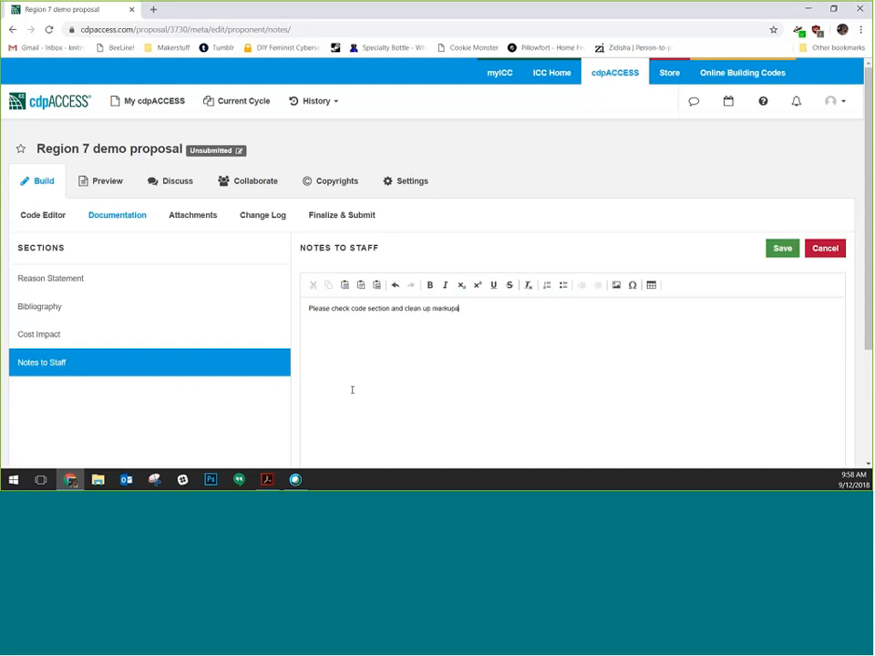
pyautogui.press('BackSpace')
pyautogui.click(780, 250)
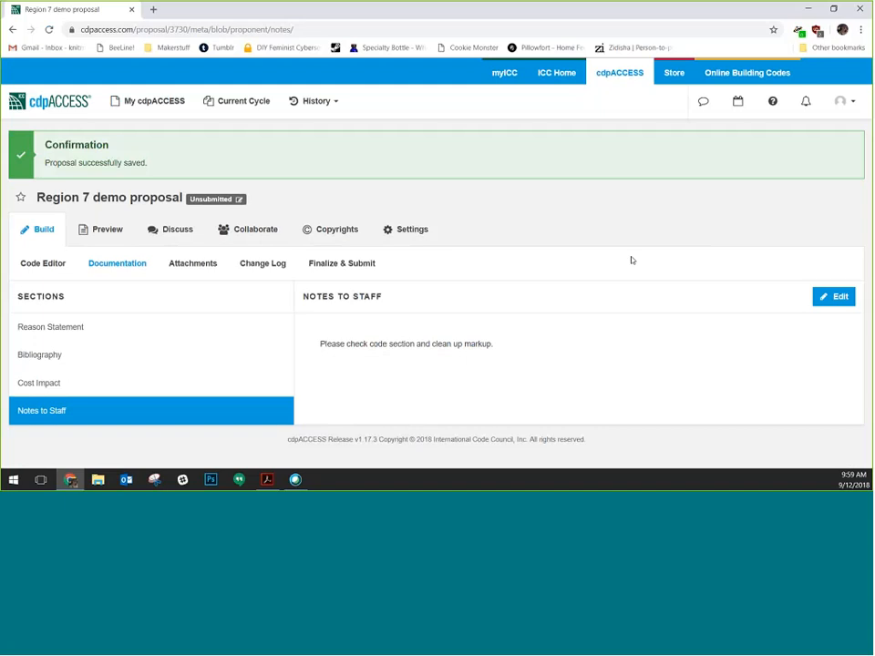
# Open the Attachments page and highlight its list of accepted image file formats
pyautogui.click(219, 258)
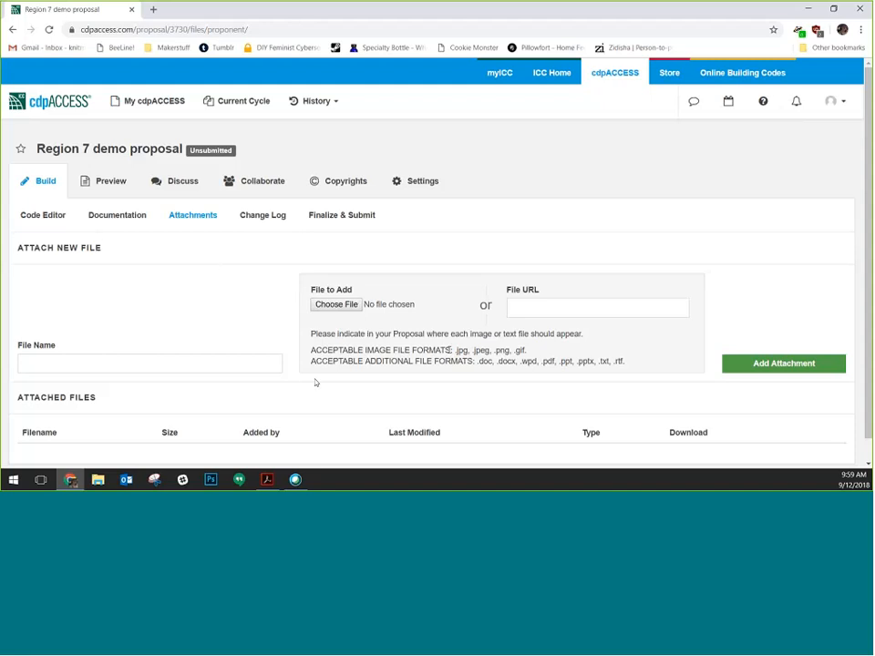
pyautogui.moveTo(450, 350); pyautogui.dragTo(643, 363)
pyautogui.click(644, 362)
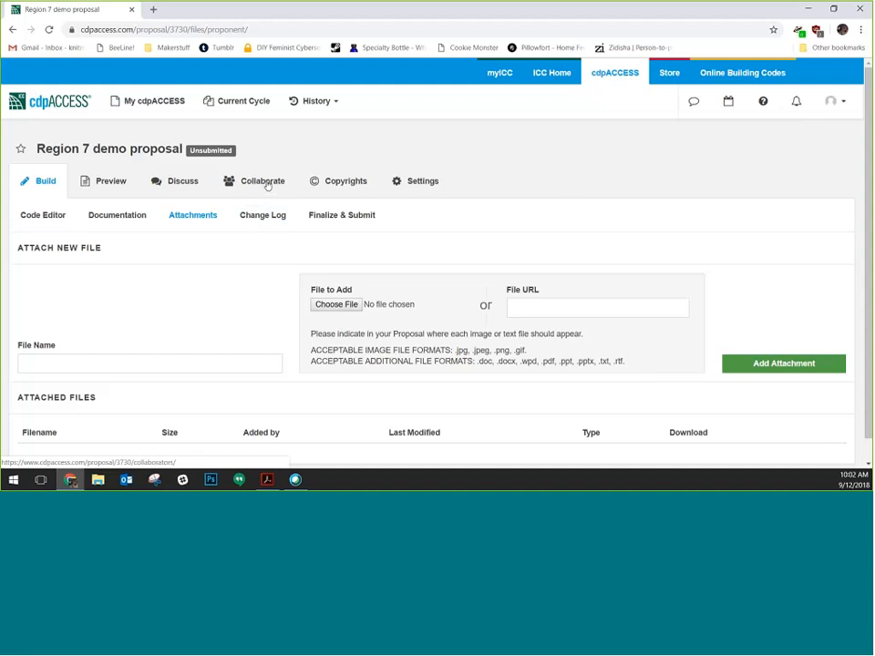
# On the Collaborate page, enter two collaborator e-mail addresses: a saved autofill one plus a second typed one
pyautogui.click(267, 182)
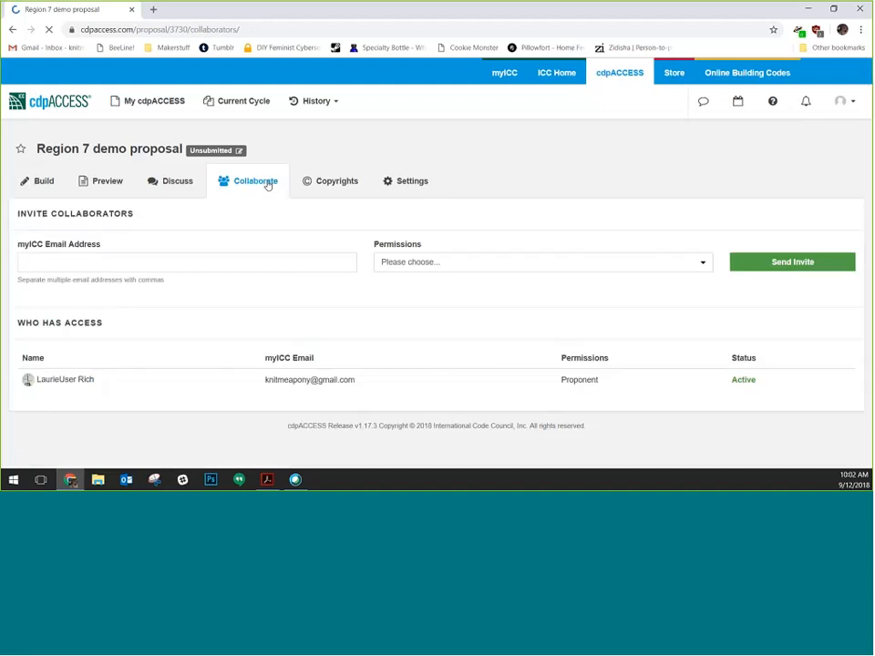
pyautogui.click(131, 259)
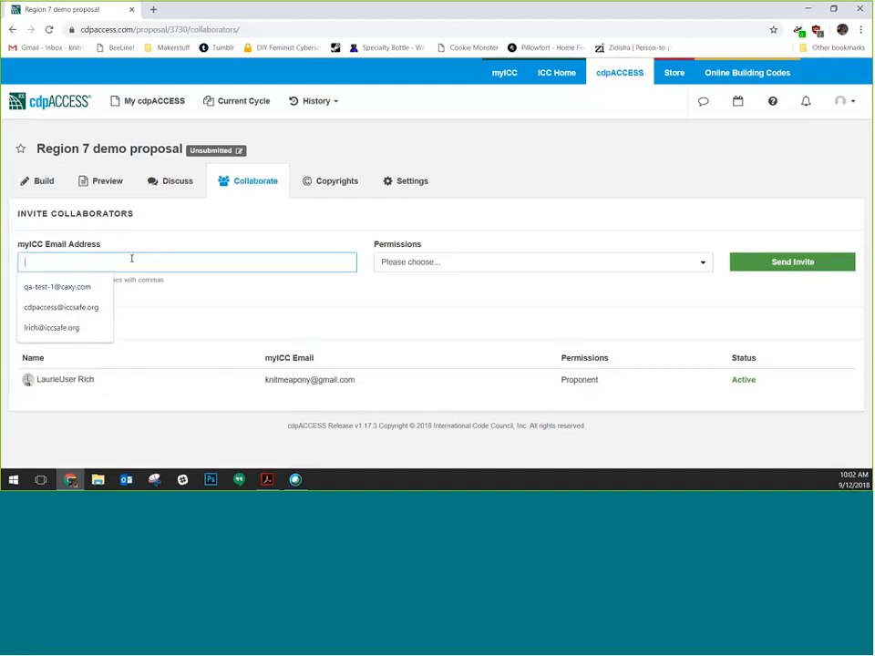
pyautogui.click(80, 329)
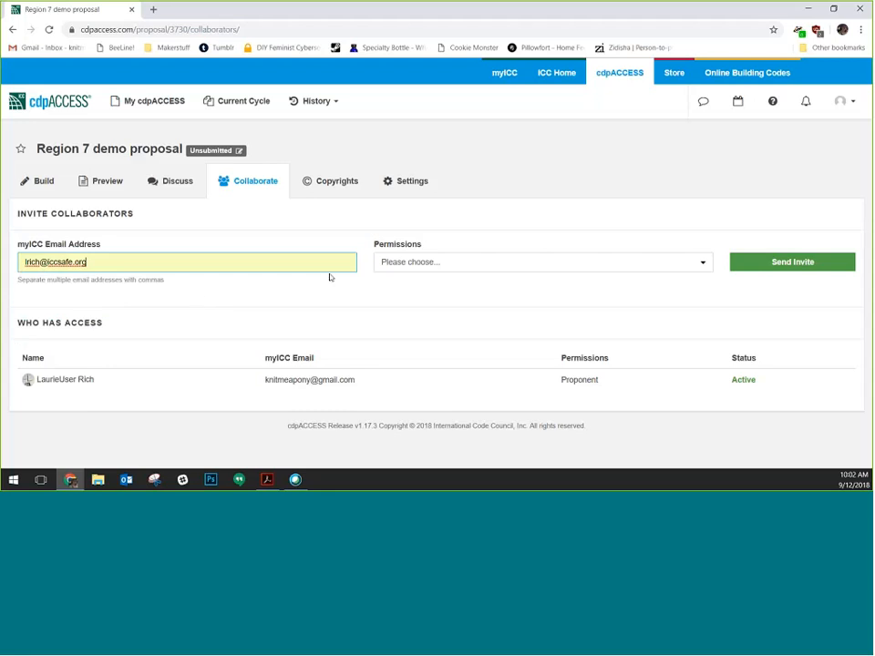
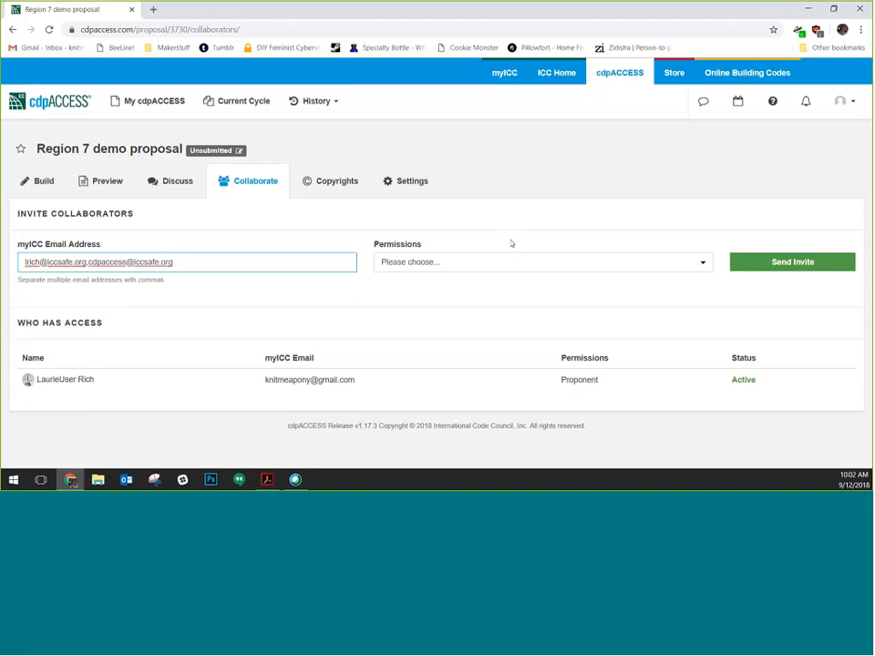
pyautogui.click(497, 262)
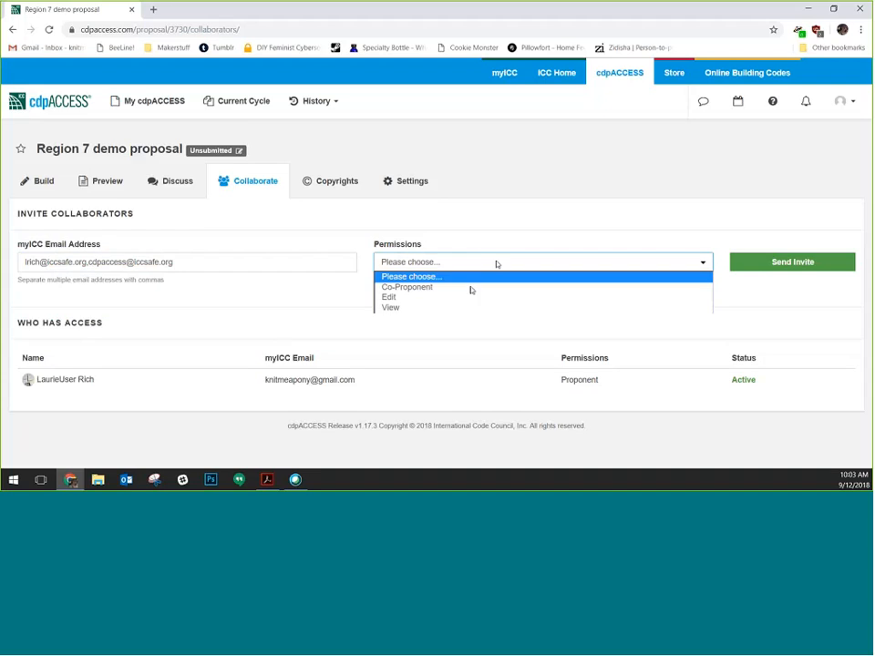
# Set the invitees' permission level to View
pyautogui.click(415, 307)
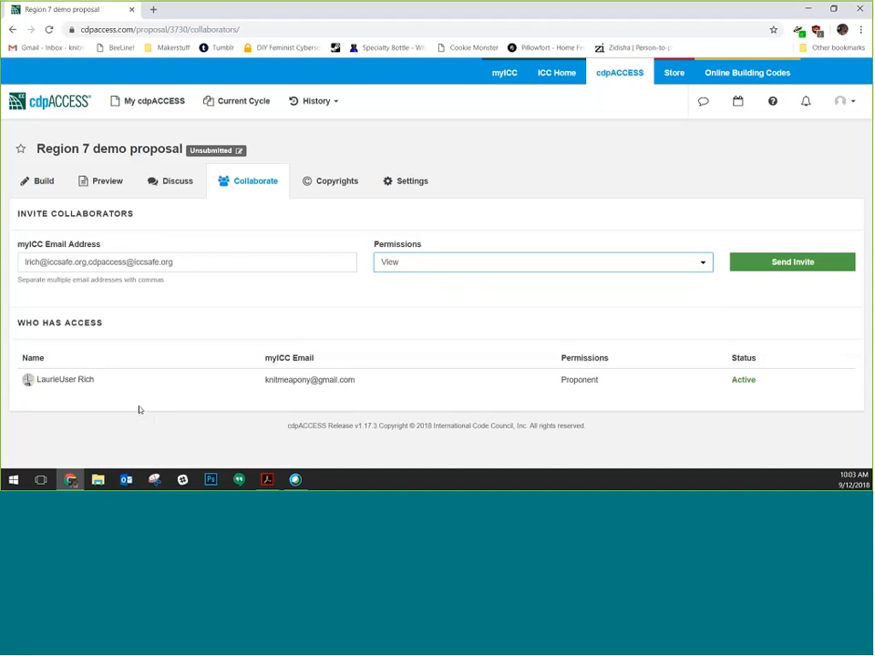
pyautogui.click(438, 262)
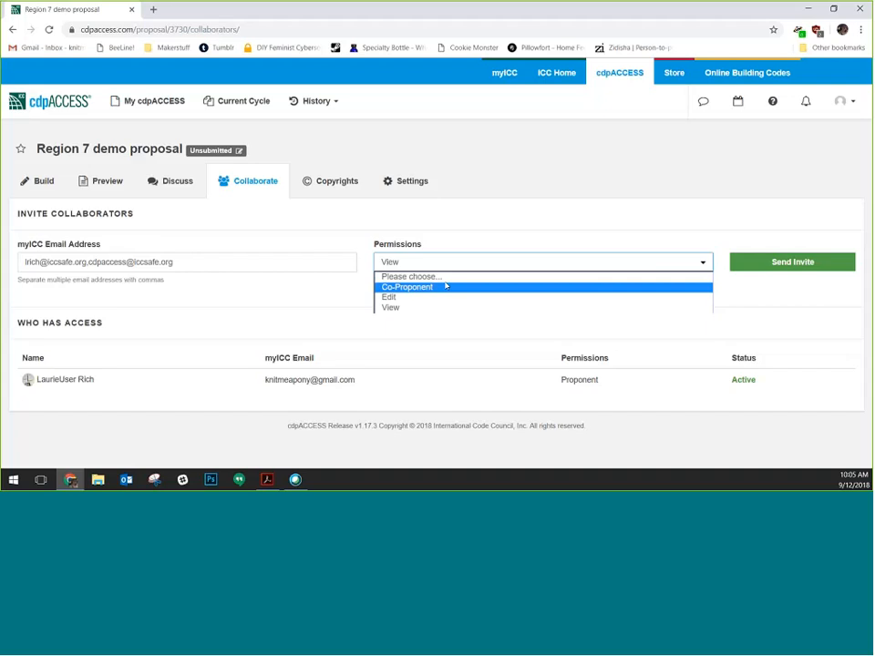
# Give both invited collaborators Edit permission and send the invitations
pyautogui.press('Up')
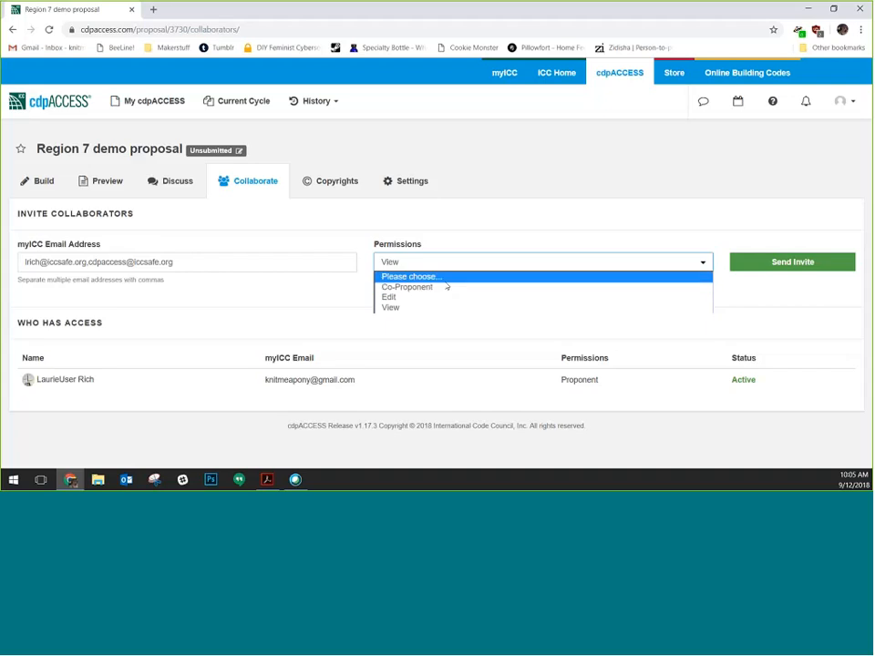
pyautogui.click(446, 297)
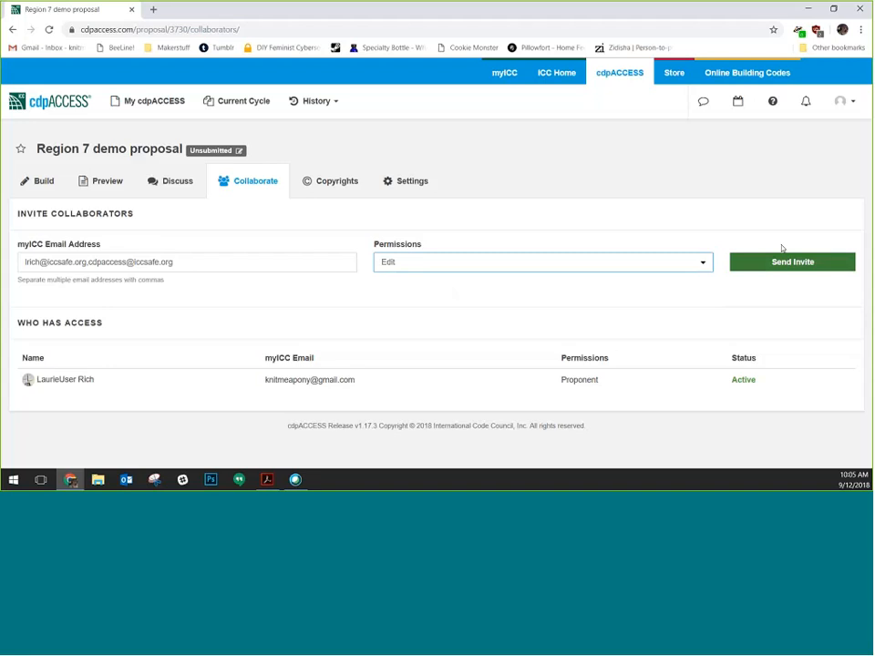
pyautogui.click(794, 262)
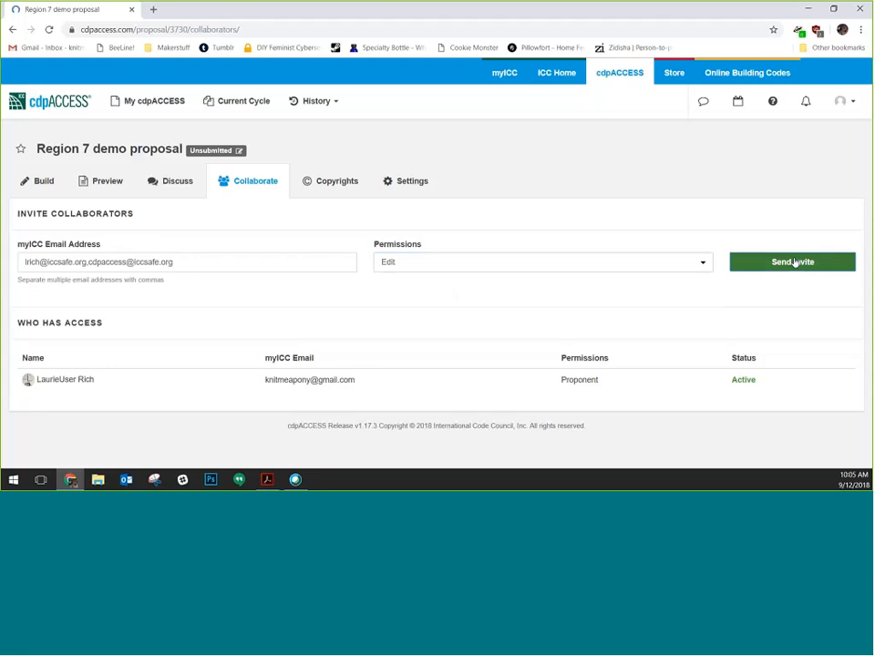
pyautogui.click(407, 379)
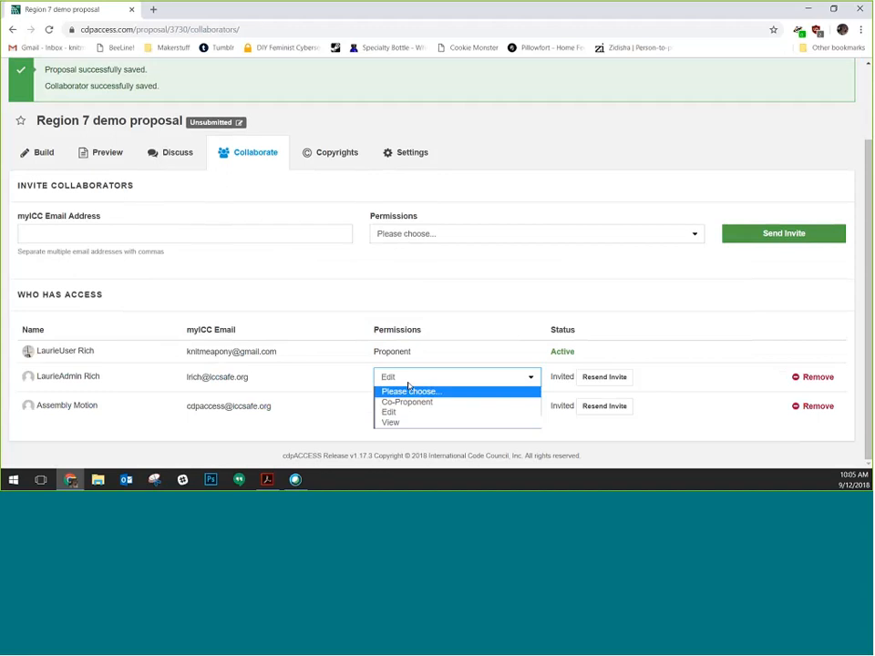
pyautogui.click(319, 296)
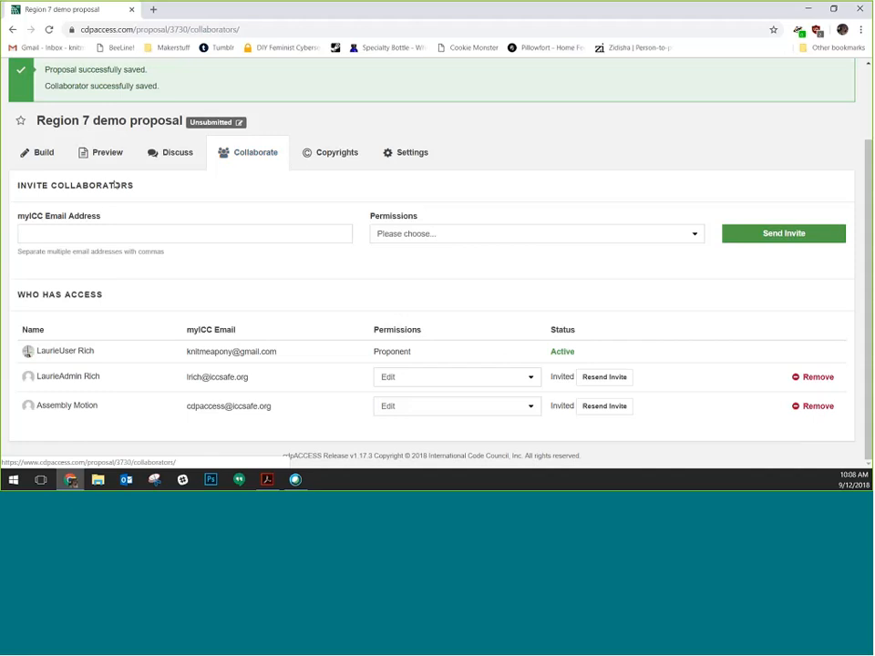
# Open the proposal's Discuss tab, which has no discussions yet
pyautogui.click(168, 162)
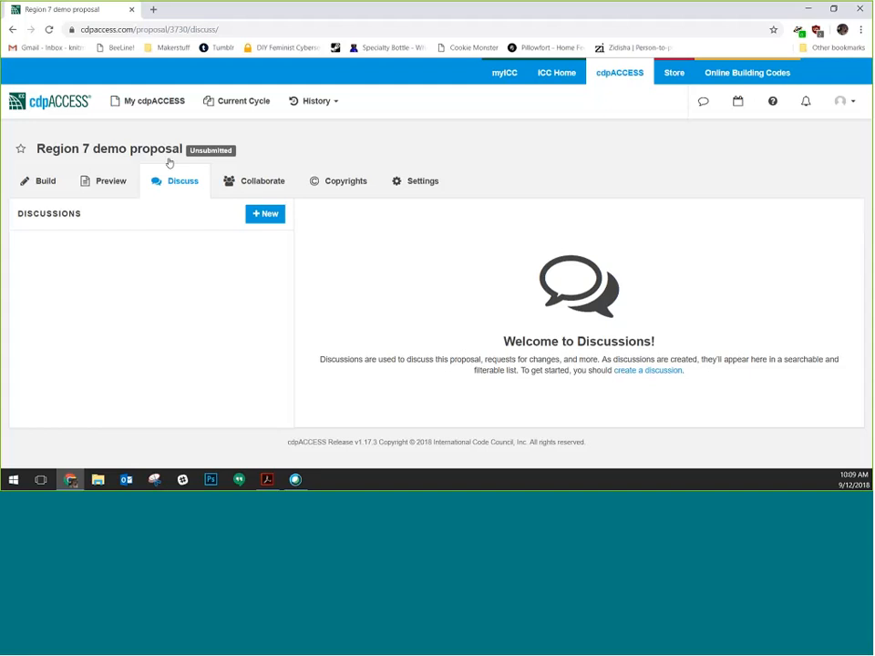
# Create the discussion 'Why is the sky blue?' with content 'Should we be considering storm skies of green?'
pyautogui.click(275, 217)
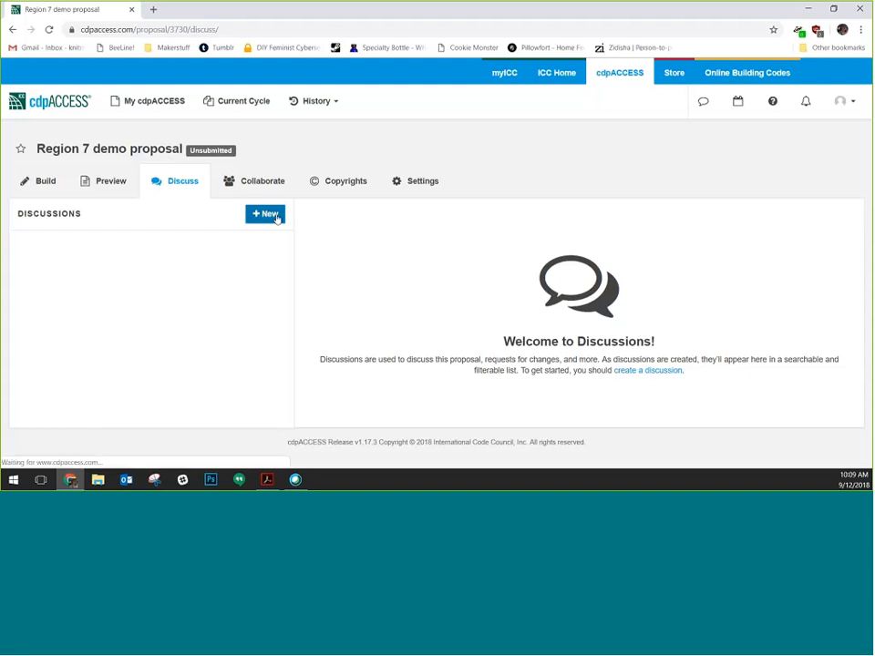
pyautogui.click(344, 258)
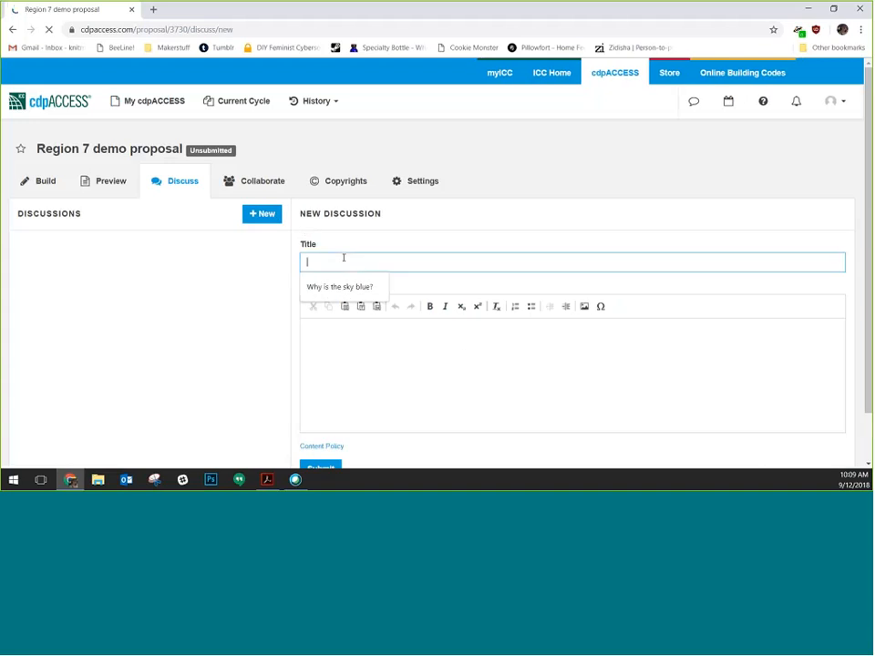
pyautogui.click(352, 288)
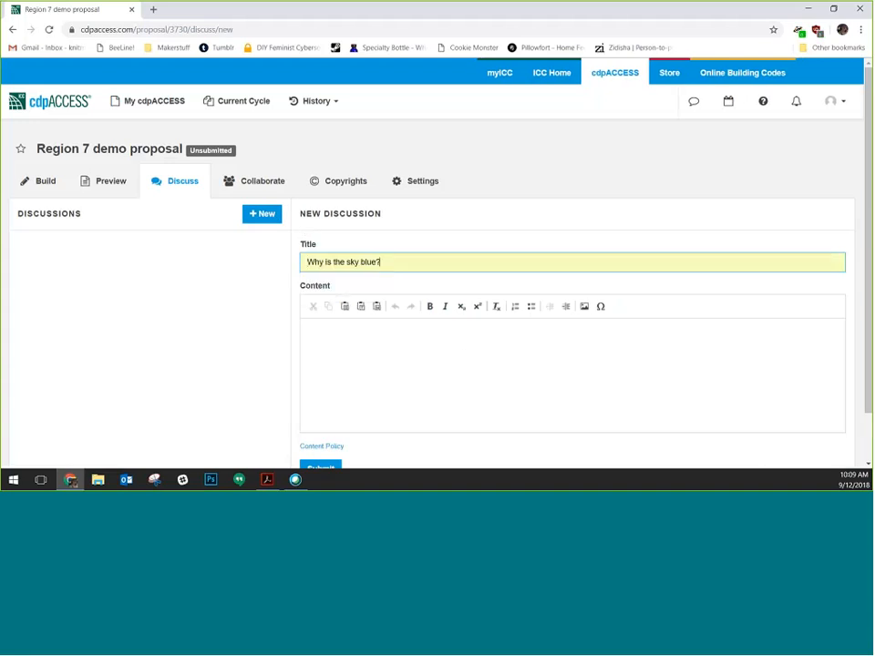
pyautogui.click(401, 360)
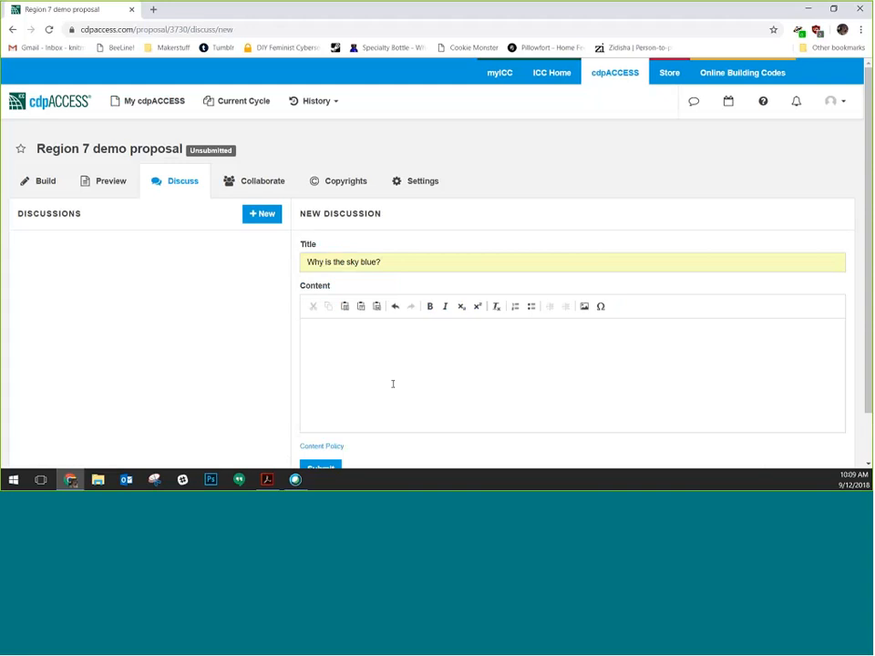
pyautogui.write('Sho')
pyautogui.write('uld')
pyautogui.write('we be considering storm skies of green?')
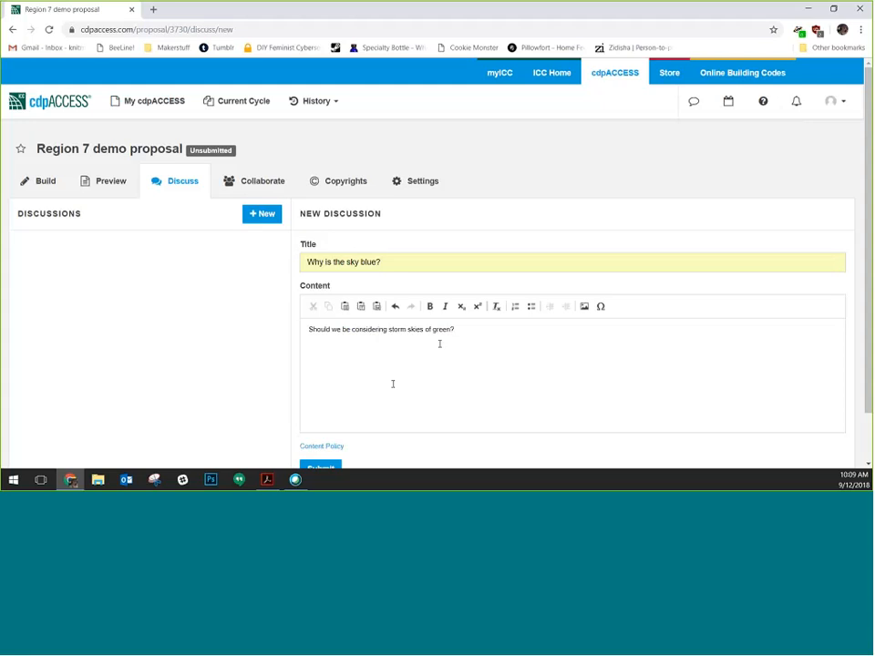
pyautogui.scroll(-1, 393, 384)
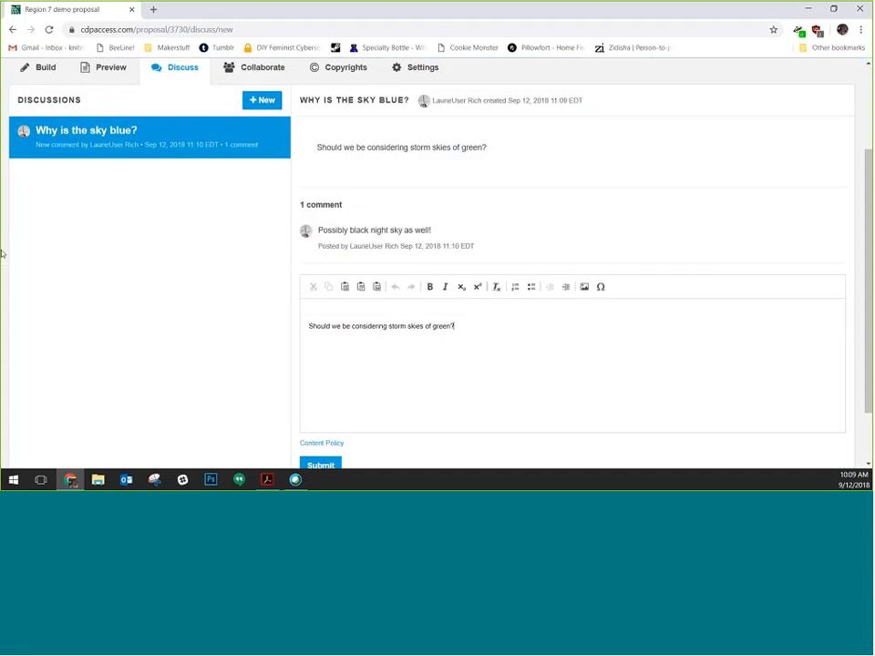
# Clear the leftover comment text and go to the proposal's Copyrights page
pyautogui.press('BackSpace')
pyautogui.press('BackSpace')
pyautogui.press('BackSpace')
pyautogui.press('BackSpace')
pyautogui.press('BackSpace')
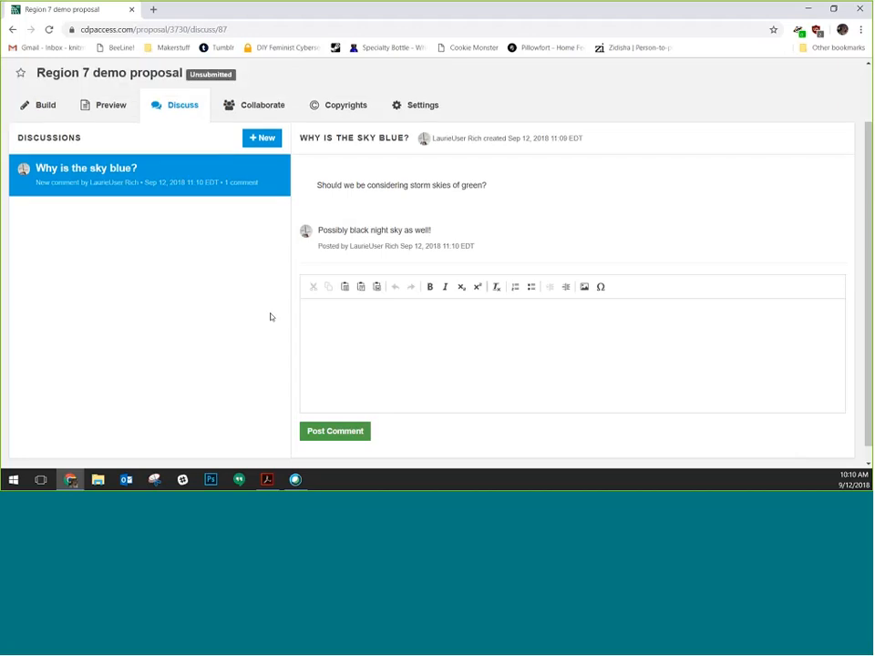
pyautogui.scroll(1, 272, 317)
pyautogui.click(352, 180)
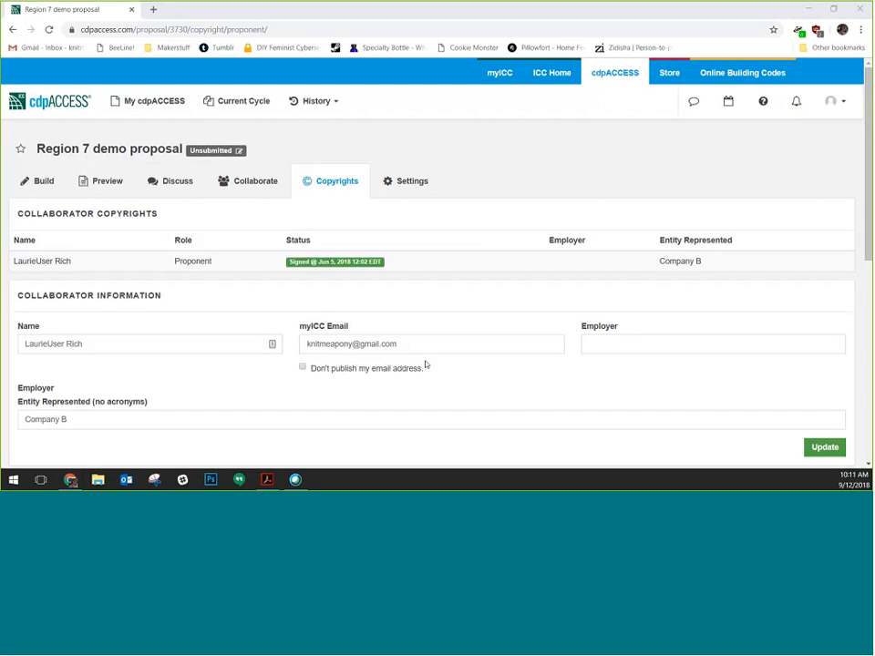
pyautogui.scroll(-1, 158, 262)
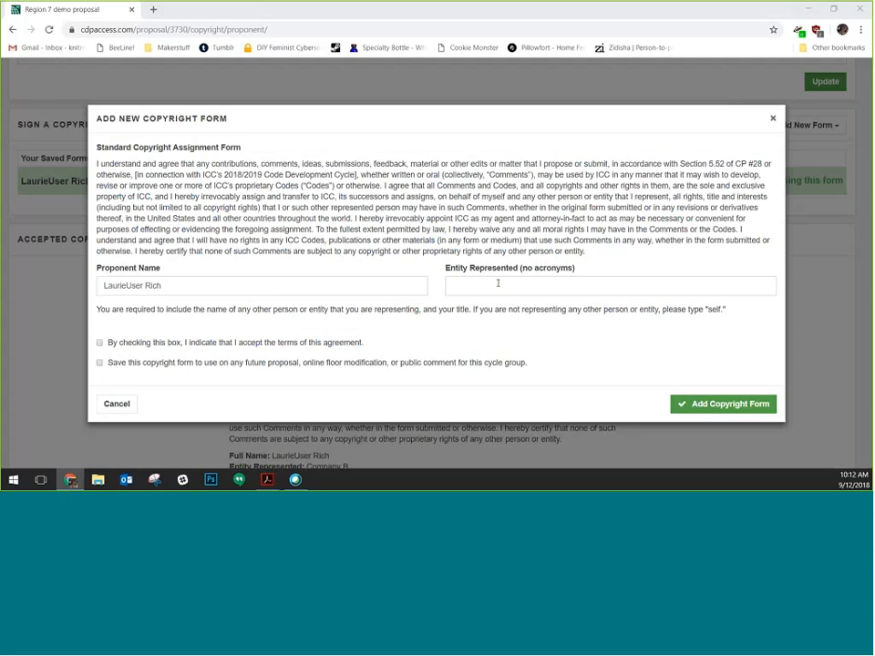
# Sign a copyright form for International Code Council, accepting the terms and saving it for future proposals
pyautogui.click(498, 284)
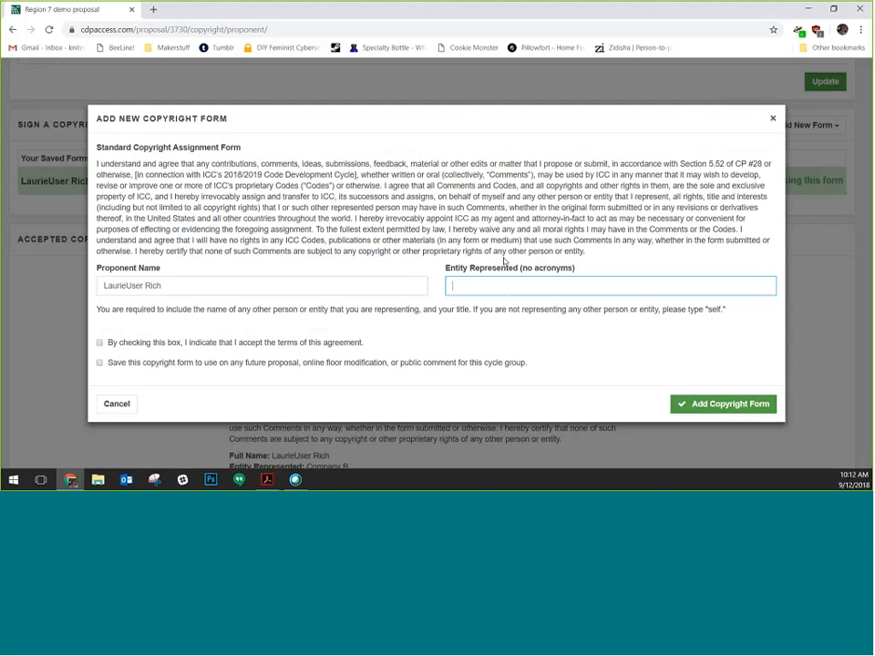
pyautogui.write('International Code Counc')
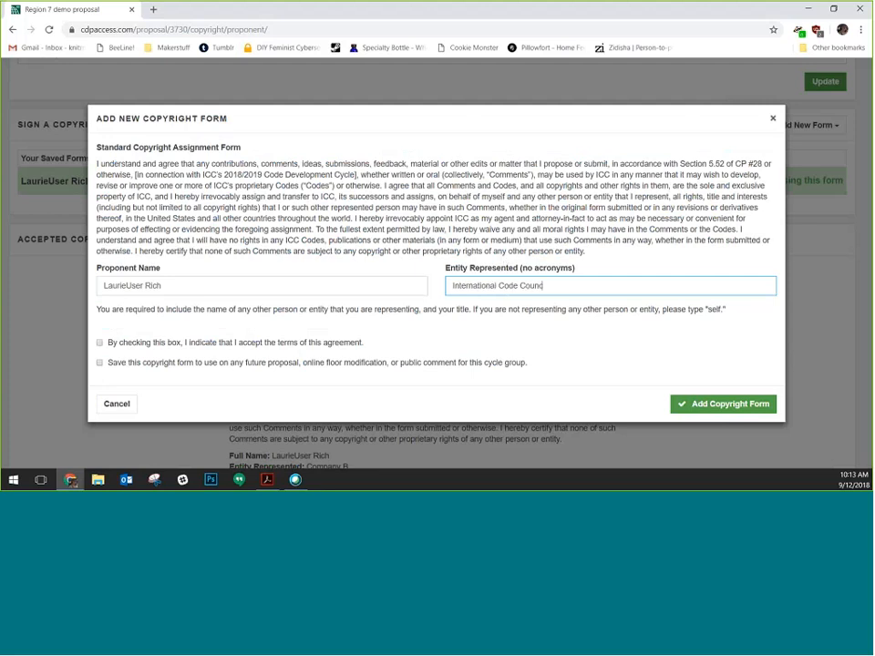
pyautogui.write('il')
pyautogui.press('Tab')
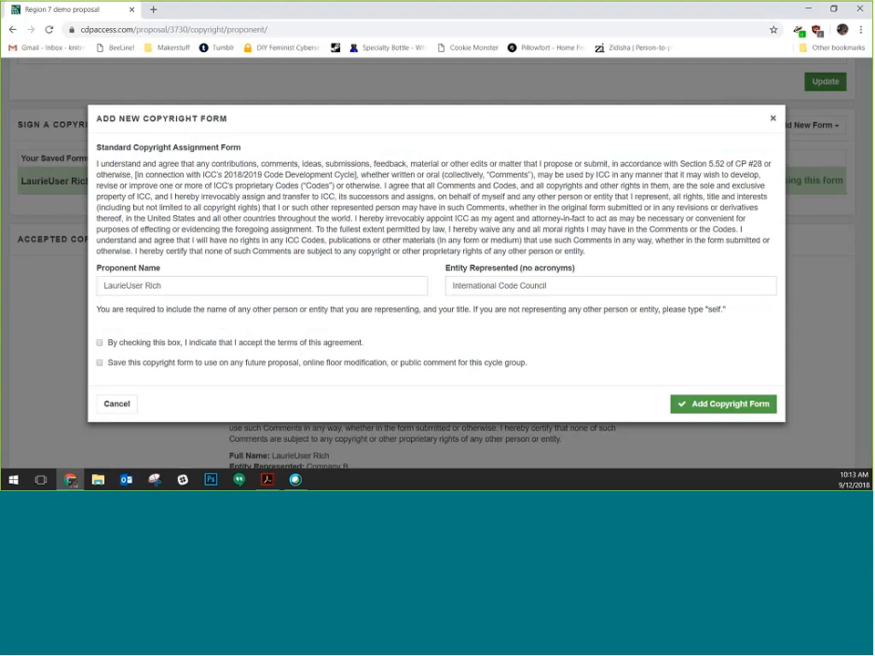
pyautogui.click(100, 343)
pyautogui.click(143, 364)
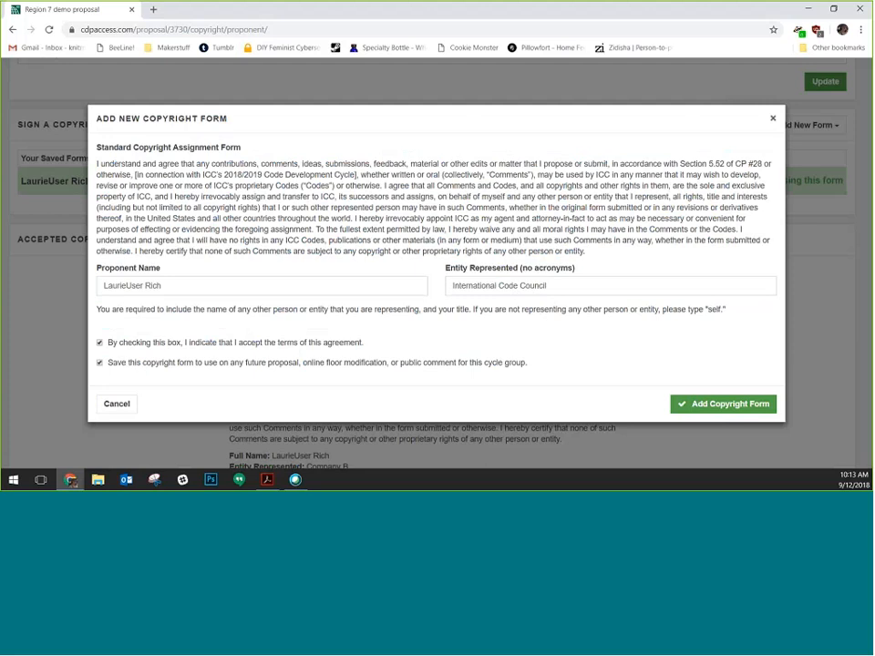
pyautogui.click(705, 408)
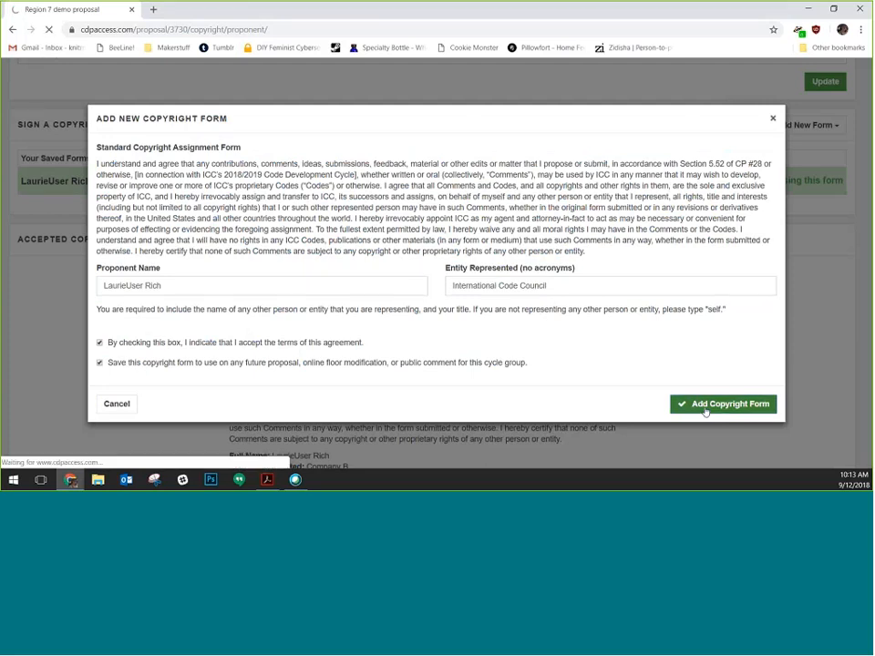
pyautogui.scroll(-4, 513, 386)
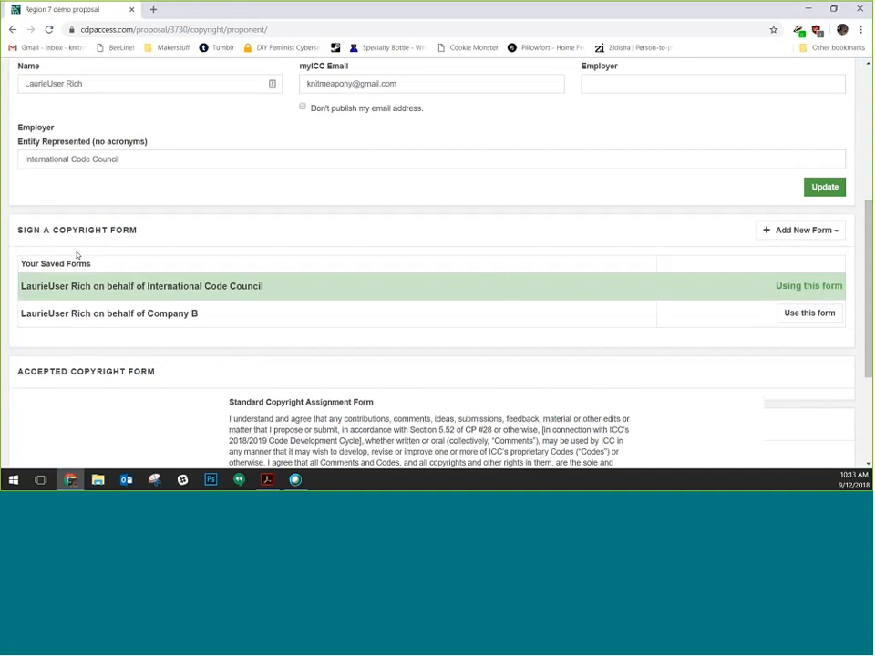
pyautogui.scroll(-1, 78, 255)
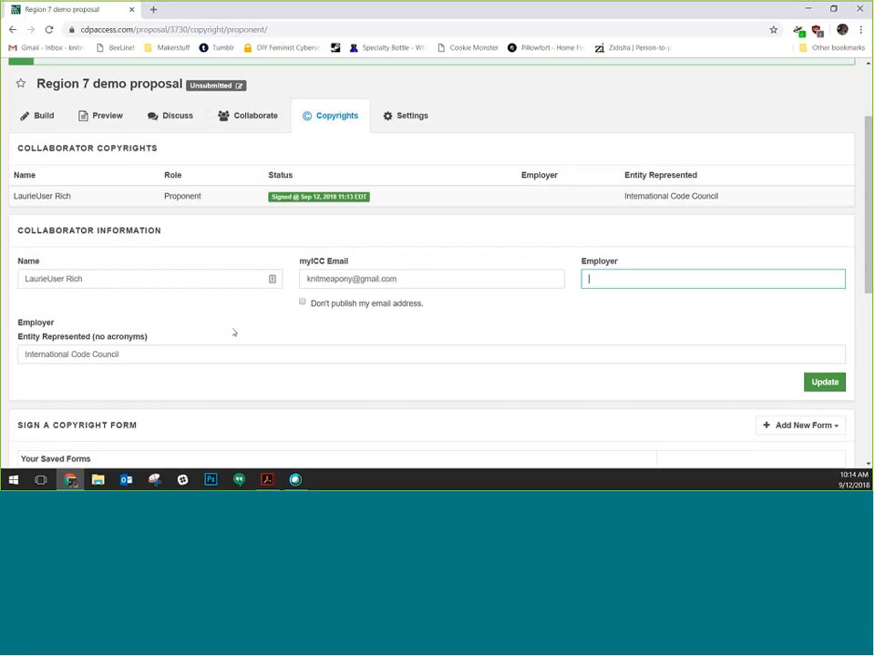
pyautogui.click(234, 333)
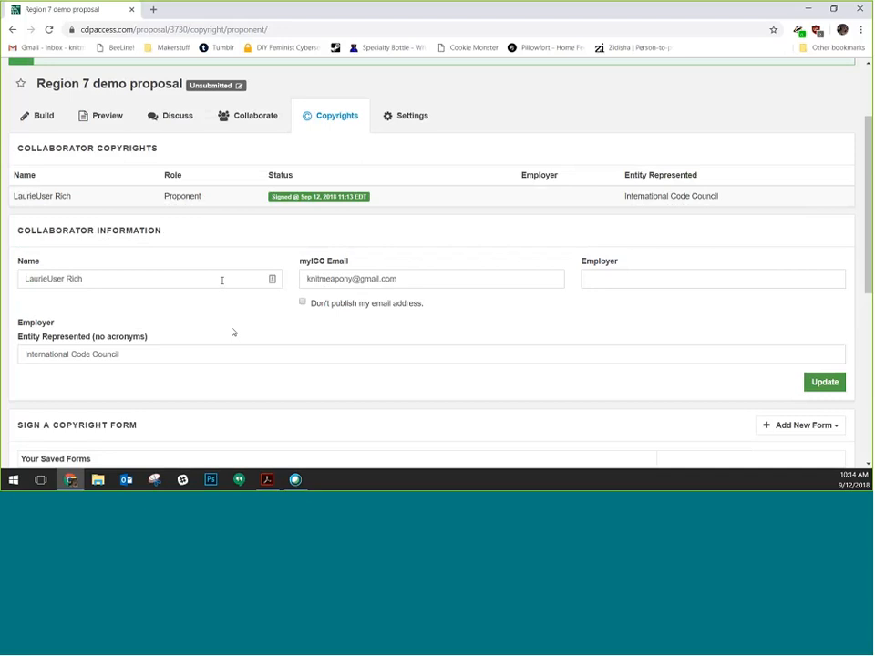
# Replace the myICC e-mail with the collaborator's work e-mail address and update it
pyautogui.tripleClick(444, 278)
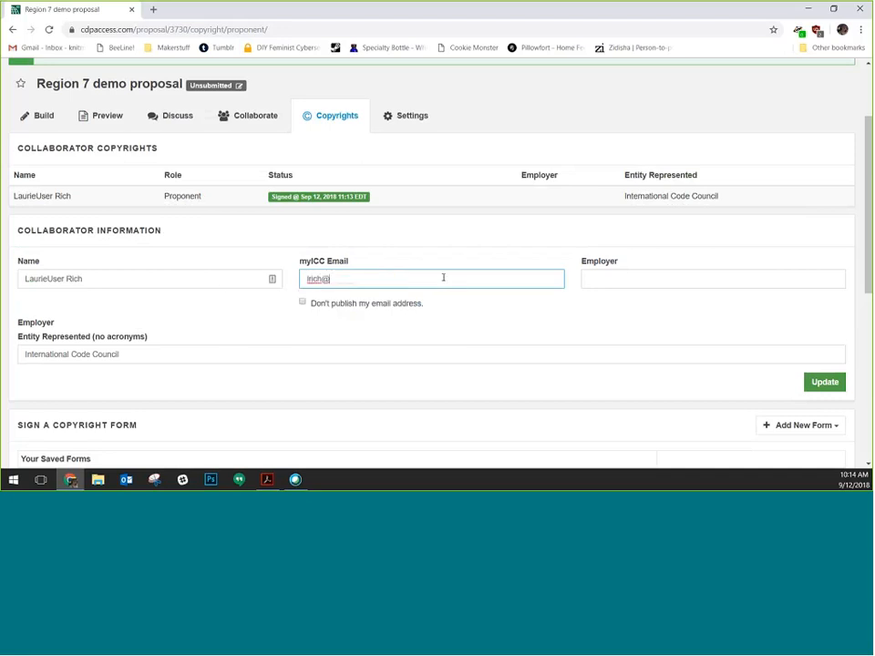
pyautogui.click(813, 383)
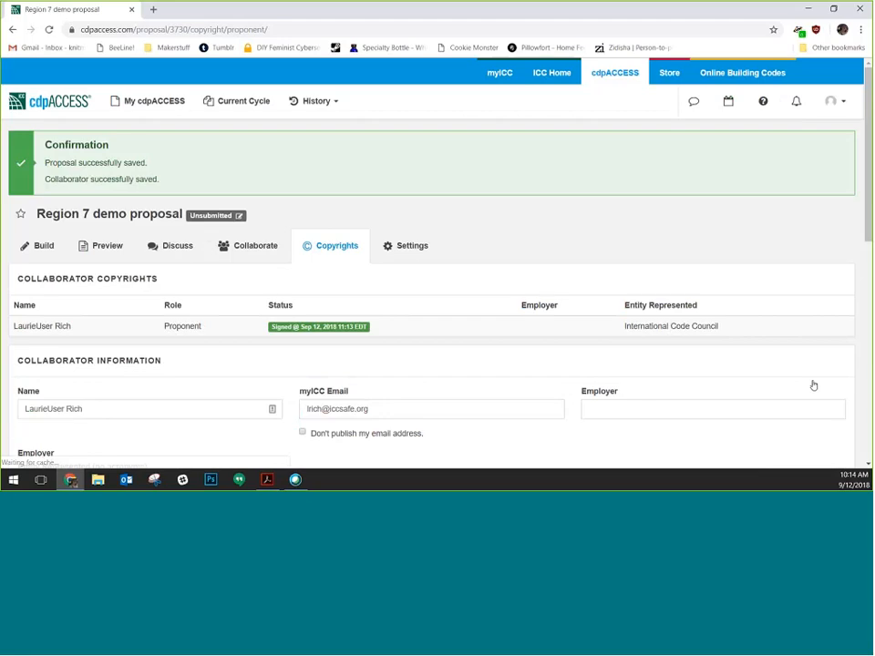
# Mark the e-mail address as not to be published and save the collaborator information
pyautogui.scroll(-3, 339, 249)
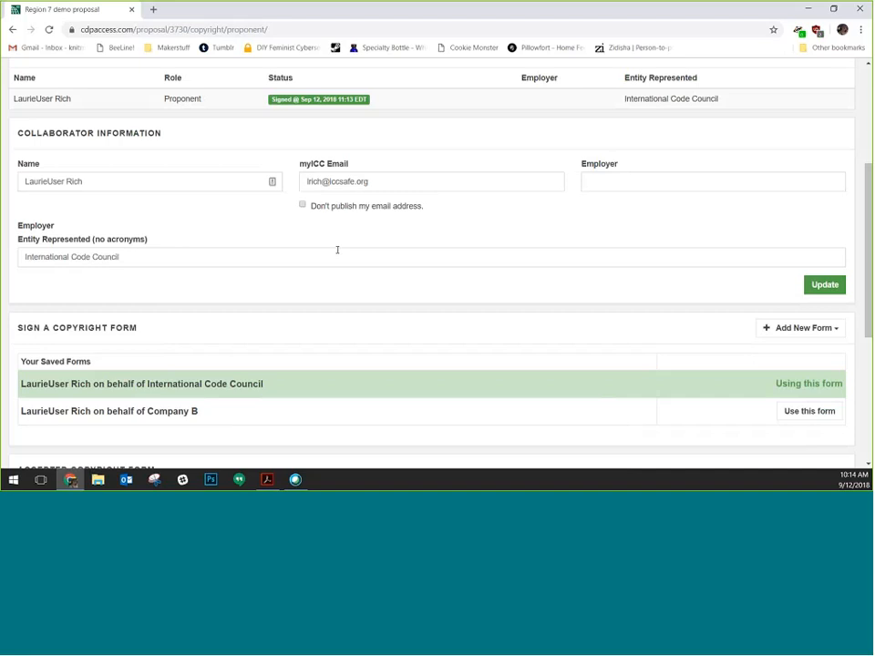
pyautogui.click(350, 209)
pyautogui.click(825, 285)
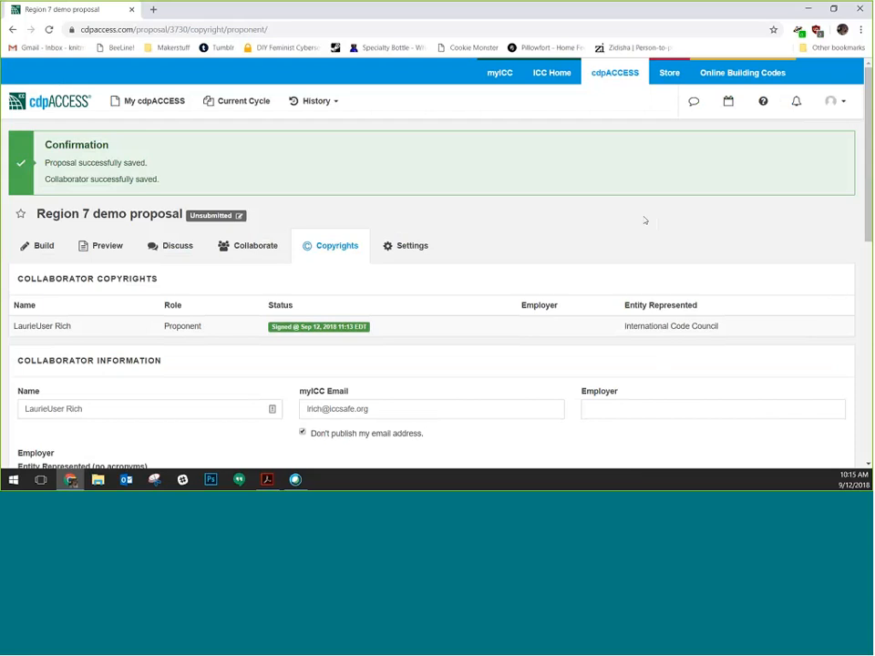
pyautogui.scroll(-1, 639, 220)
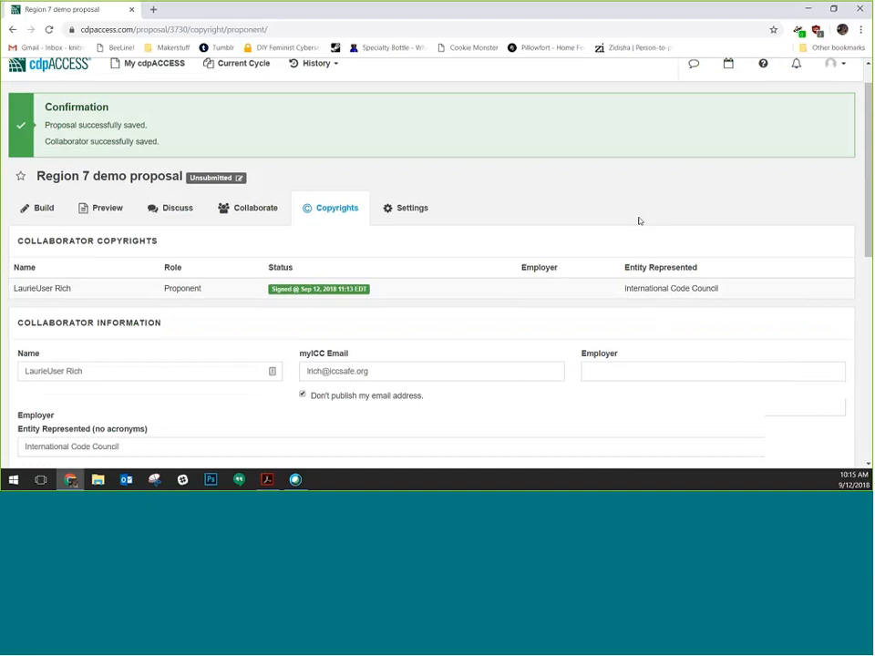
pyautogui.scroll(-2, 639, 221)
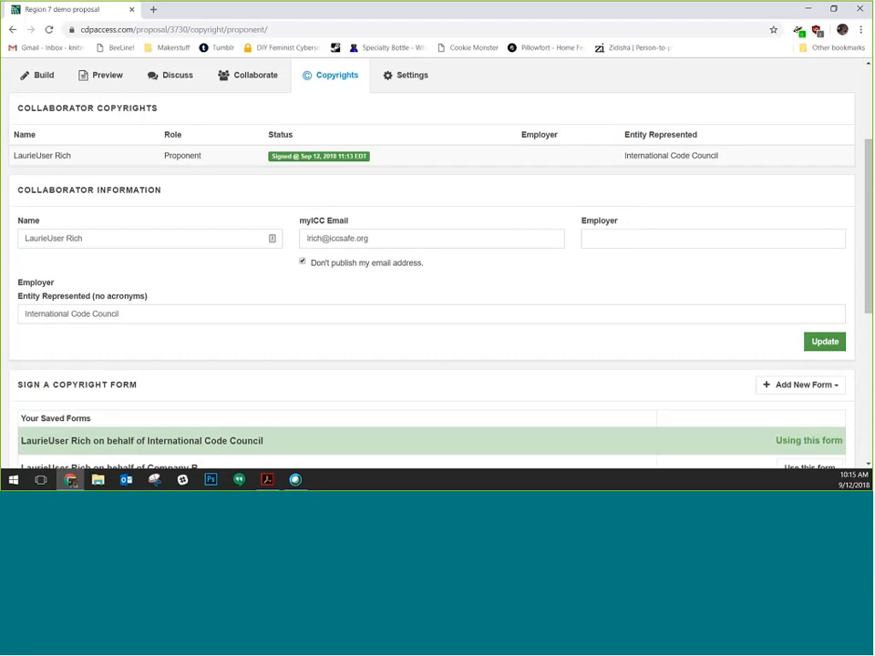
# Open the Region 7 demo proposal's Preview tab
pyautogui.click(92, 79)
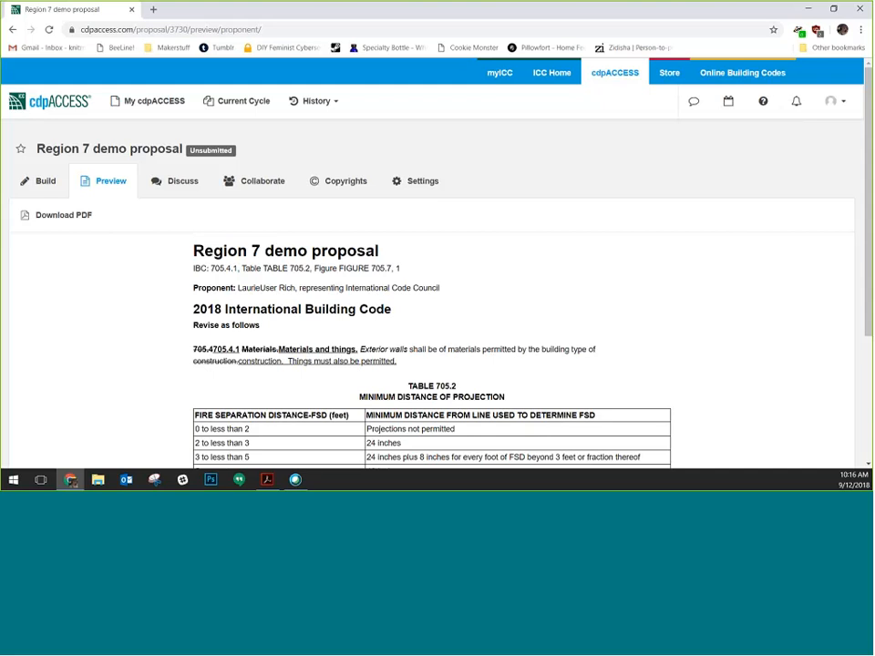
# In Build's Finalize & Submit checklist, mark bibliography, attachments reviewed and proposal downloaded as Done
pyautogui.click(51, 183)
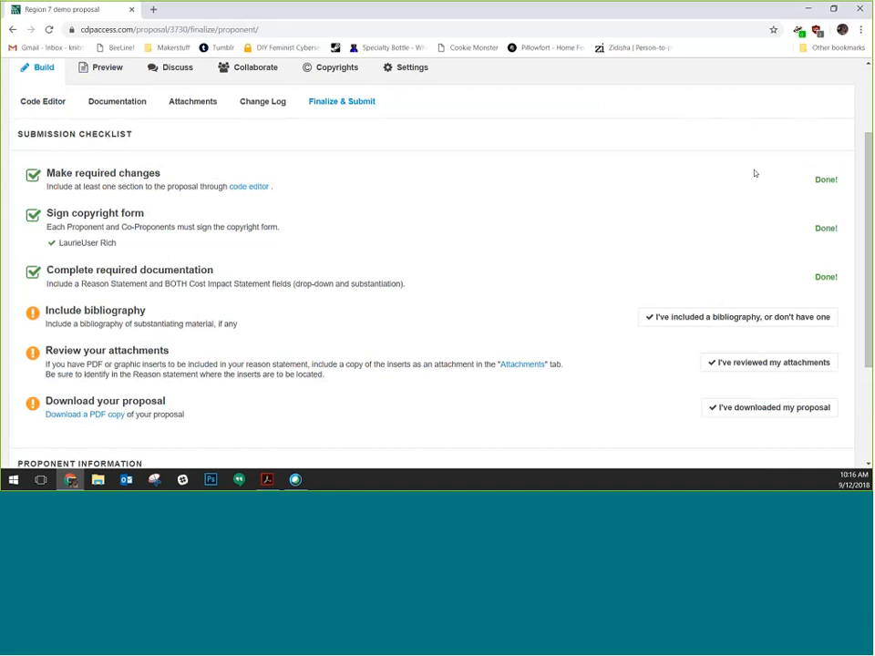
pyautogui.scroll(-2, 101, 264)
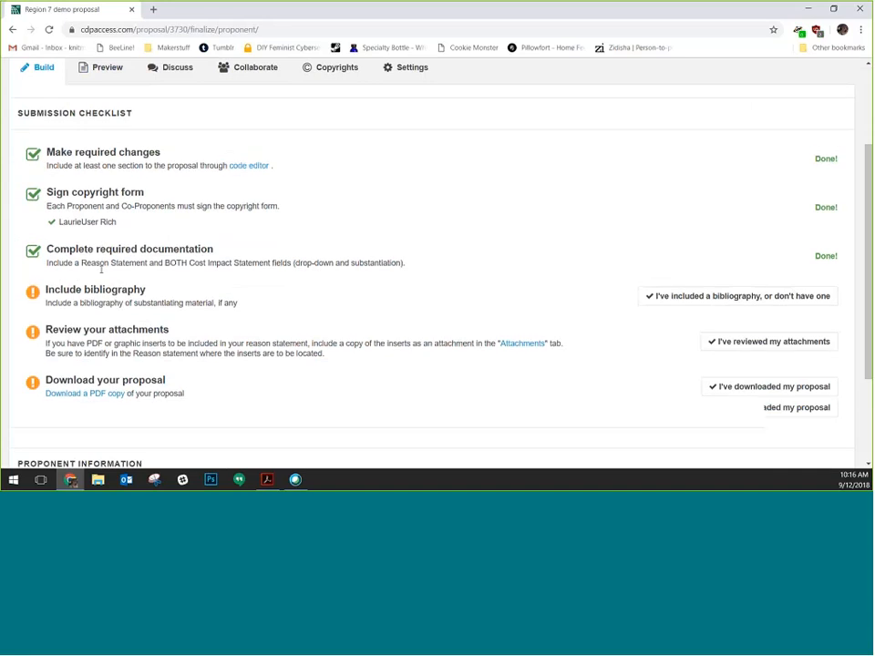
pyautogui.scroll(-2, 101, 269)
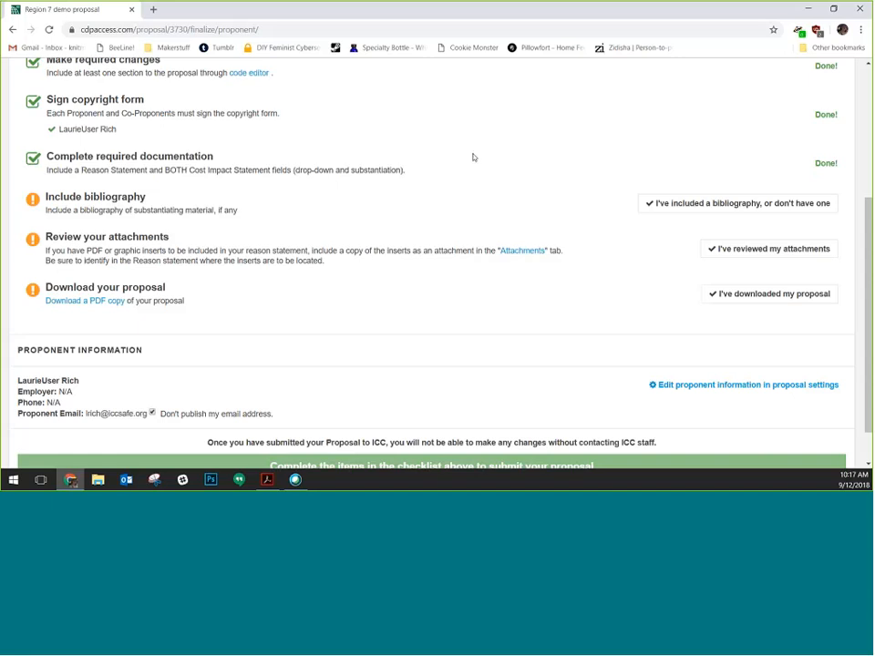
pyautogui.click(695, 204)
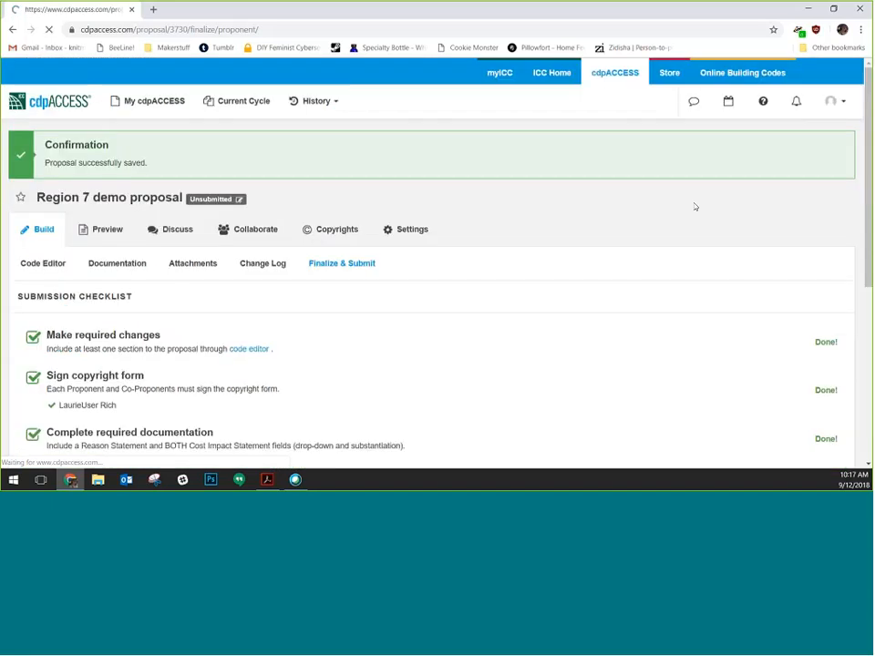
pyautogui.scroll(-5, 643, 187)
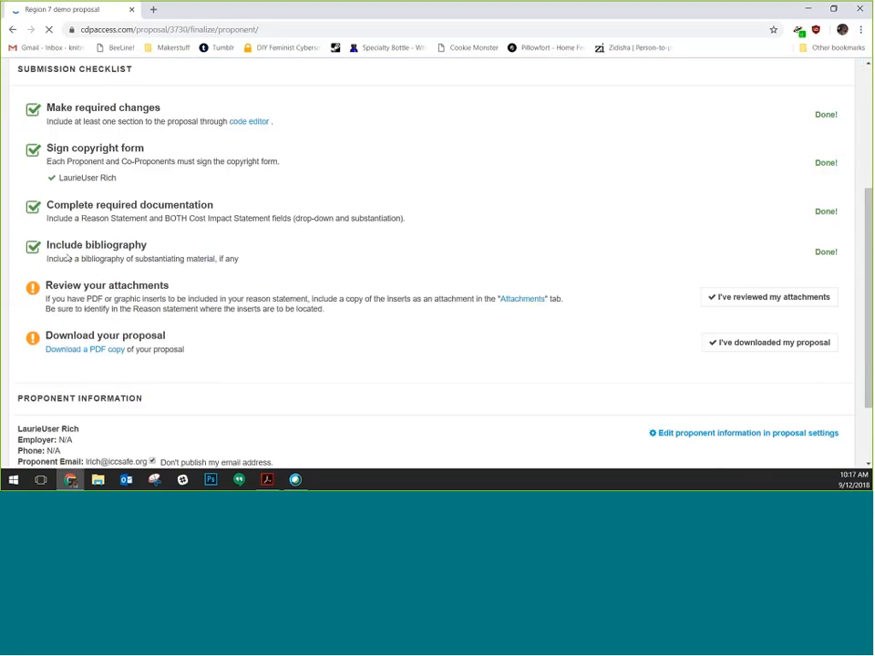
pyautogui.click(770, 298)
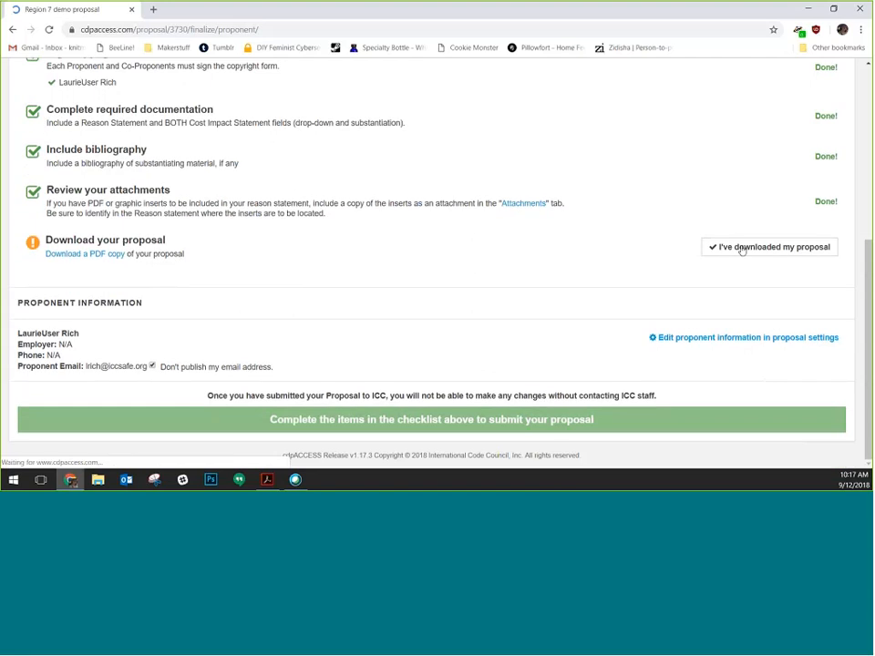
pyautogui.click(742, 250)
pyautogui.scroll(-6, 189, 301)
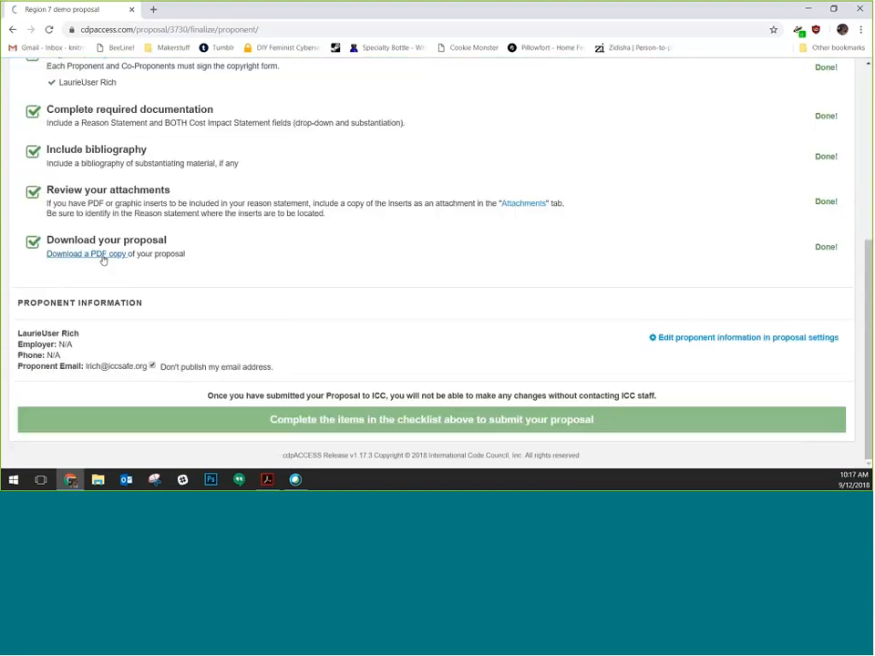
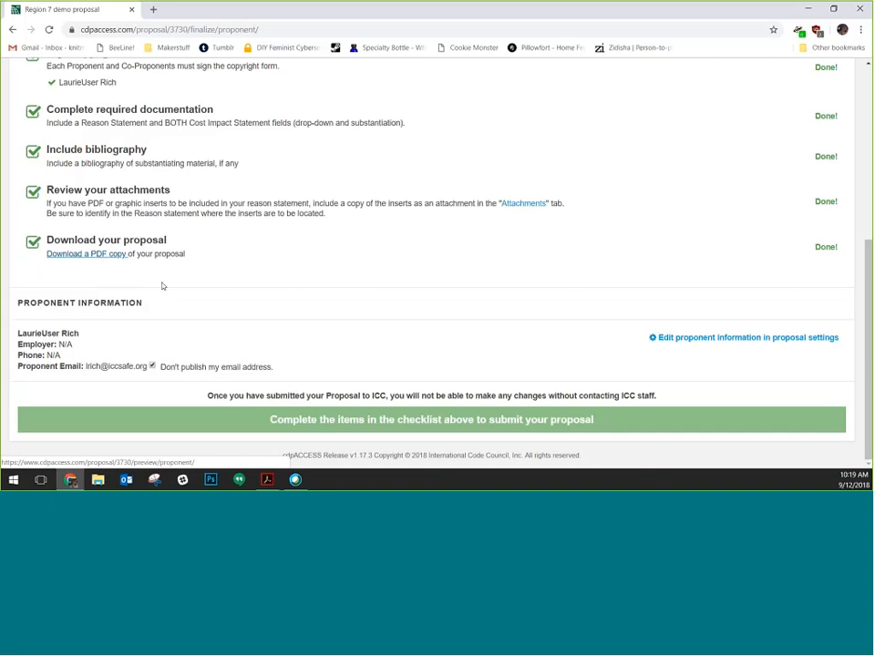
# Open the Region 7 demo proposal's Settings and select its entire Display Name text
pyautogui.scroll(6, 164, 285)
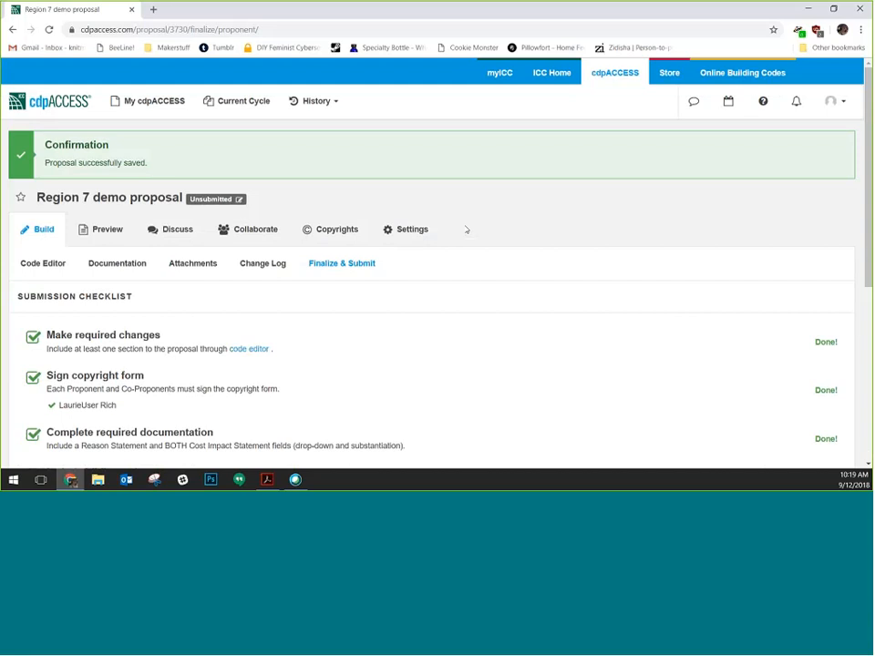
pyautogui.click(402, 230)
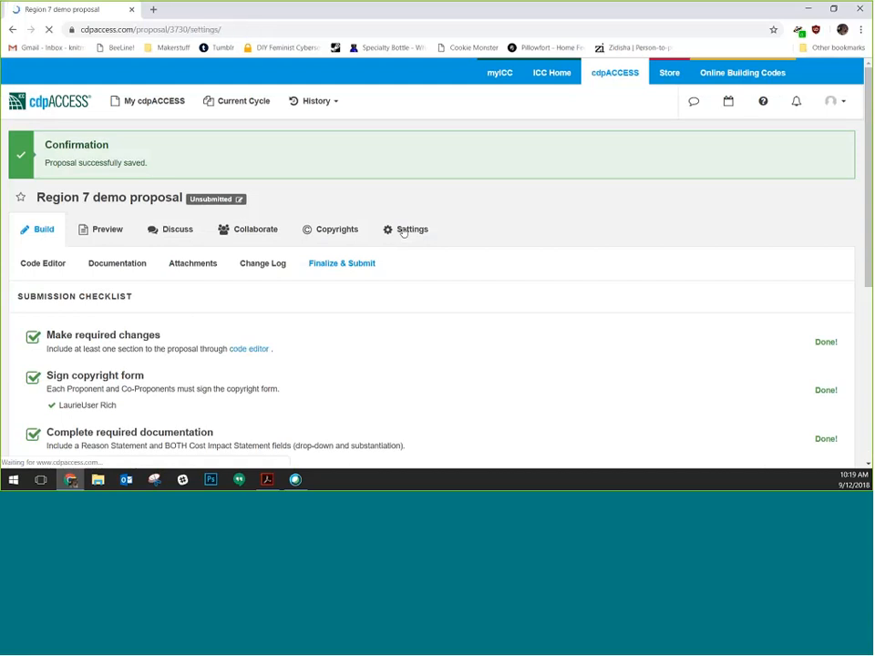
pyautogui.scroll(-1, 539, 353)
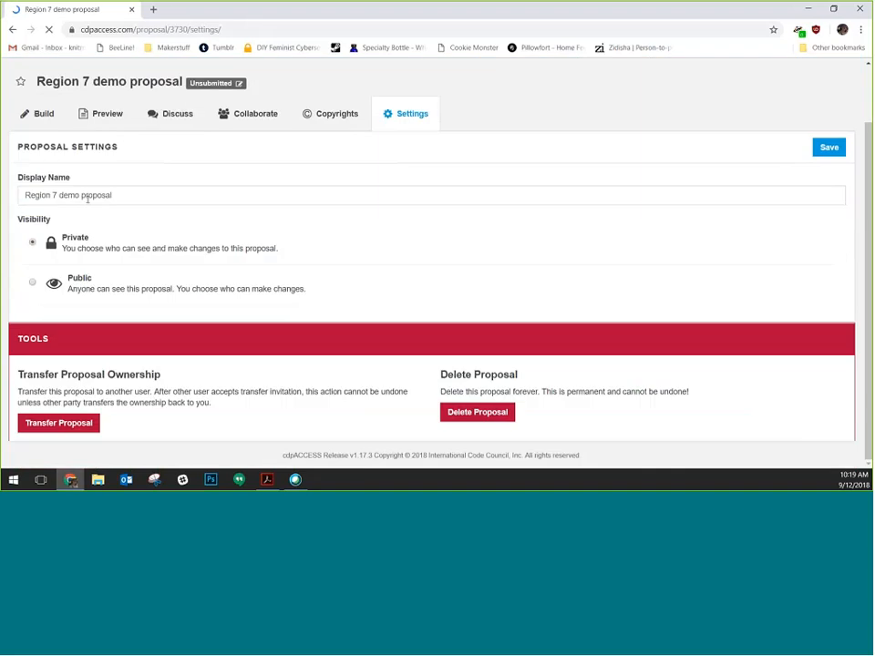
pyautogui.tripleClick(88, 197)
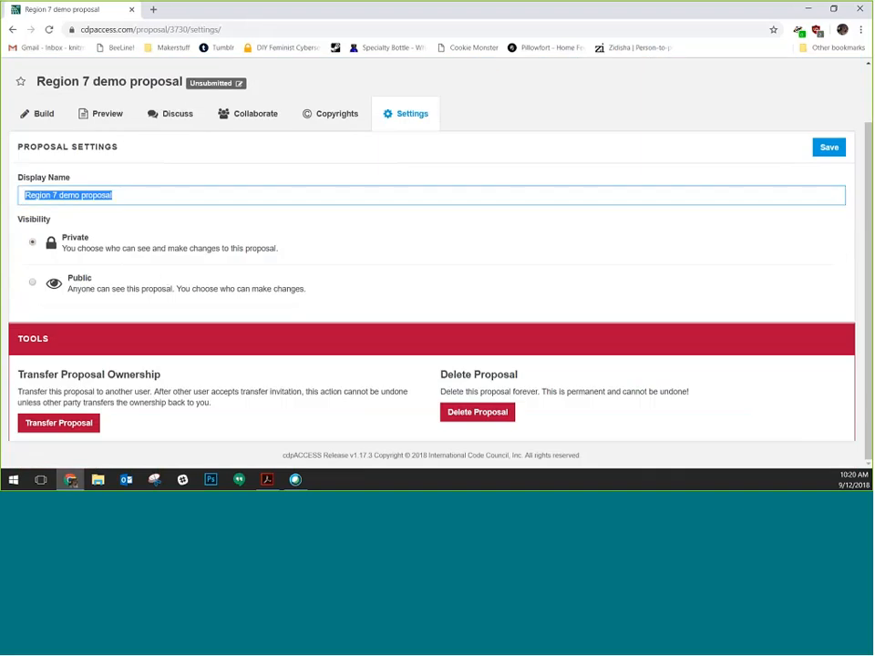
pyautogui.click(65, 422)
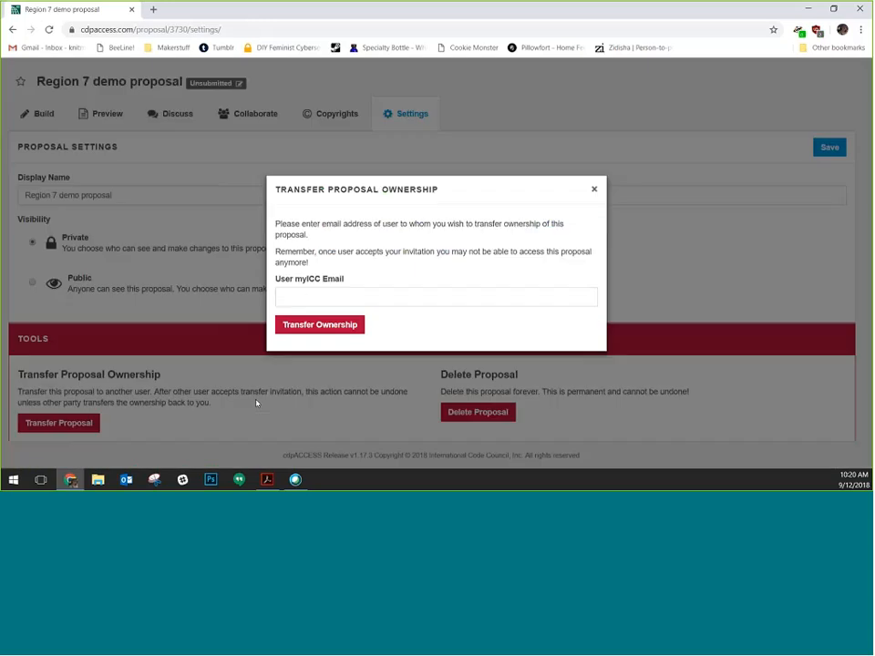
pyautogui.click(386, 298)
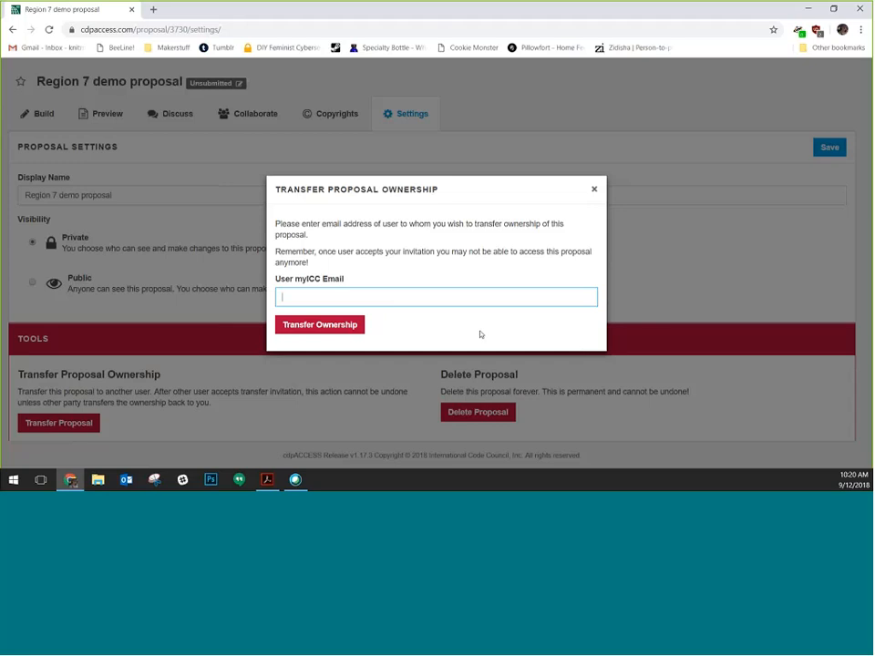
pyautogui.click(490, 421)
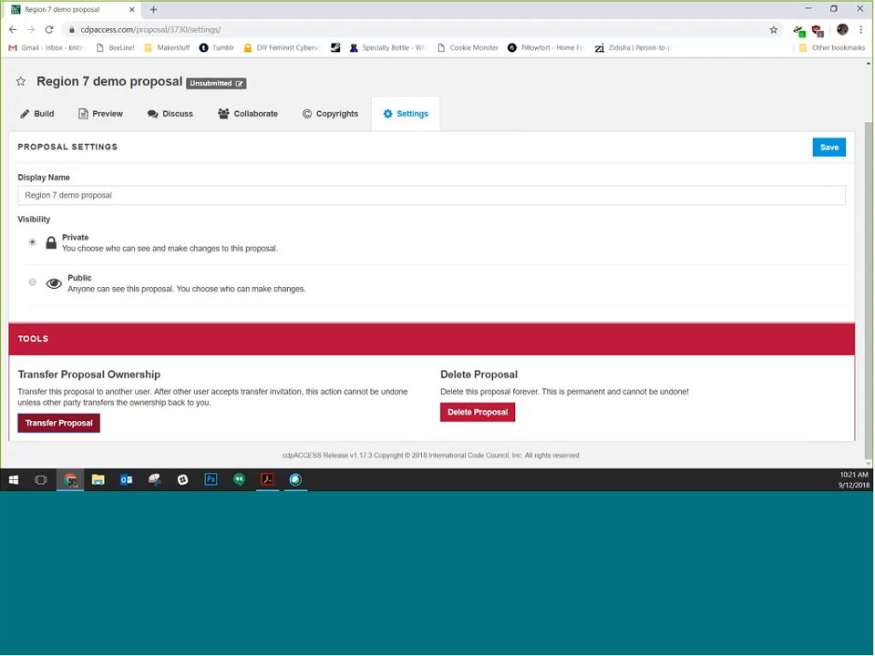
pyautogui.click(475, 39)
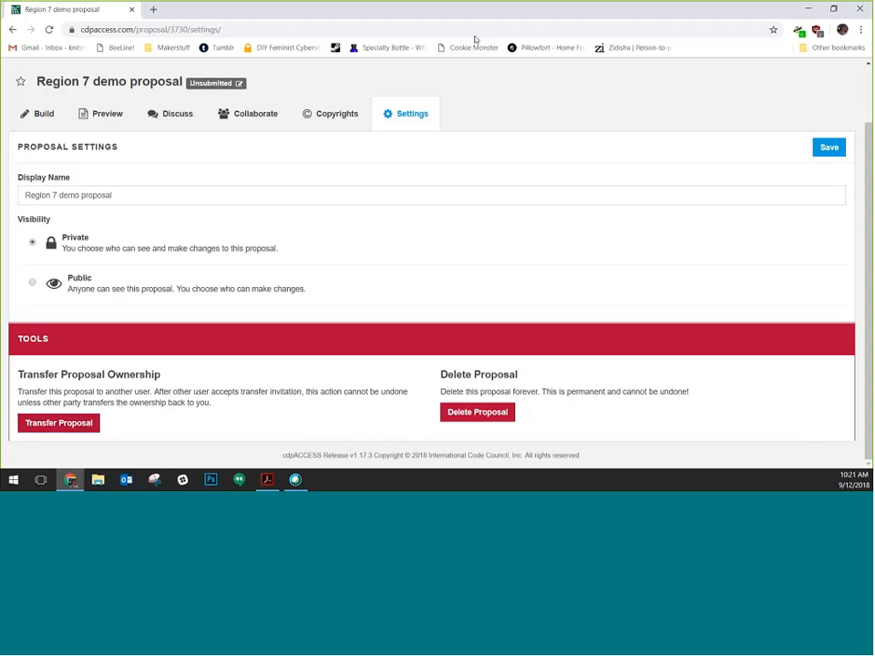